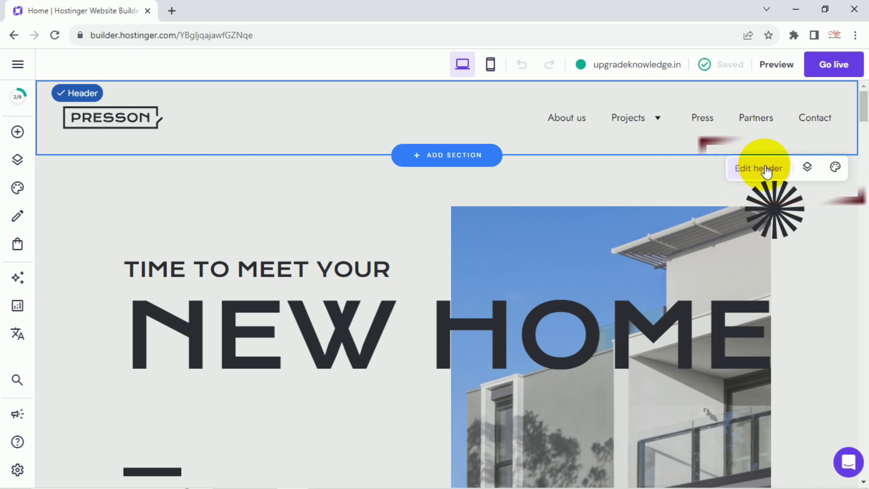
# Make the header sticky in its layout settings, preview the page while scrolling through it, and return to the editor
pyautogui.click(767, 170)
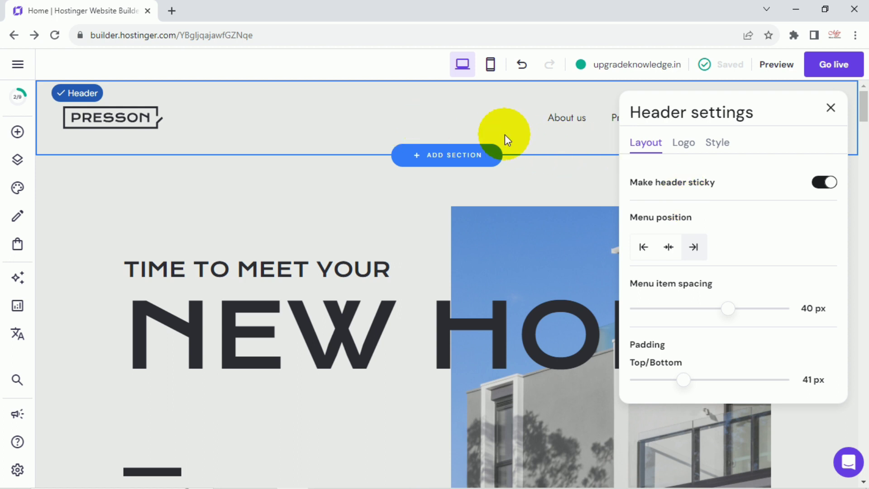
pyautogui.click(830, 108)
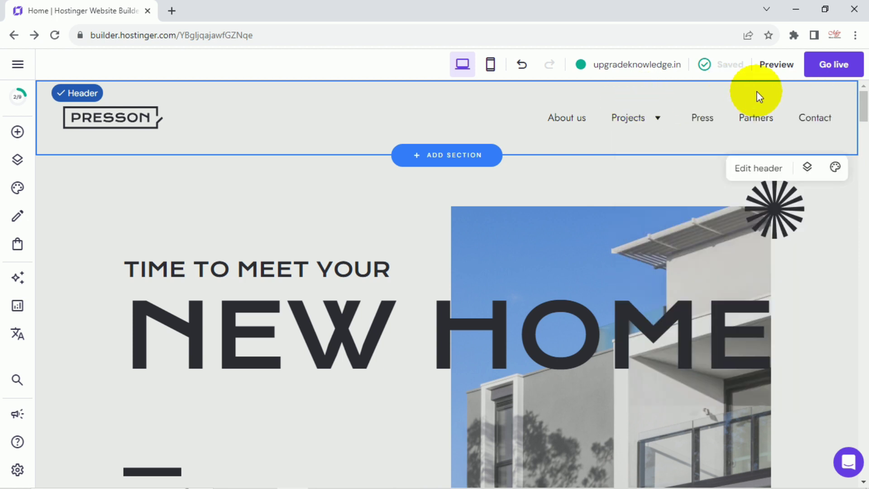
pyautogui.click(776, 64)
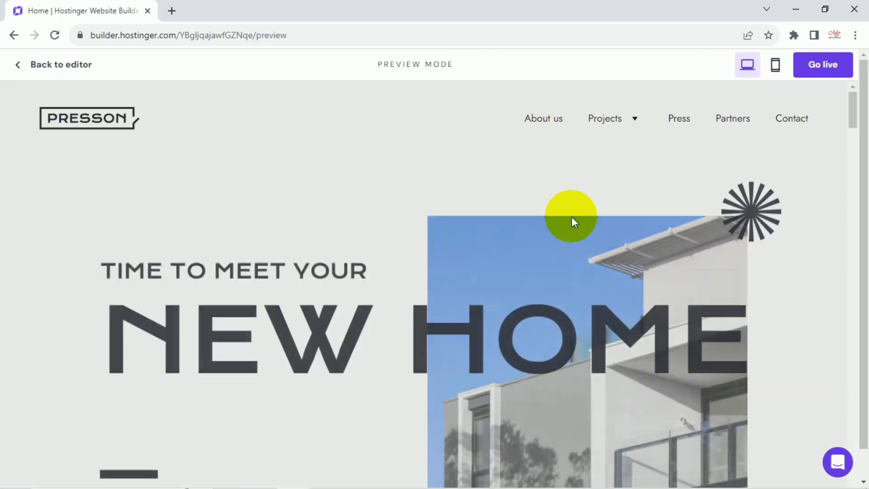
pyautogui.scroll(-3, 561, 210)
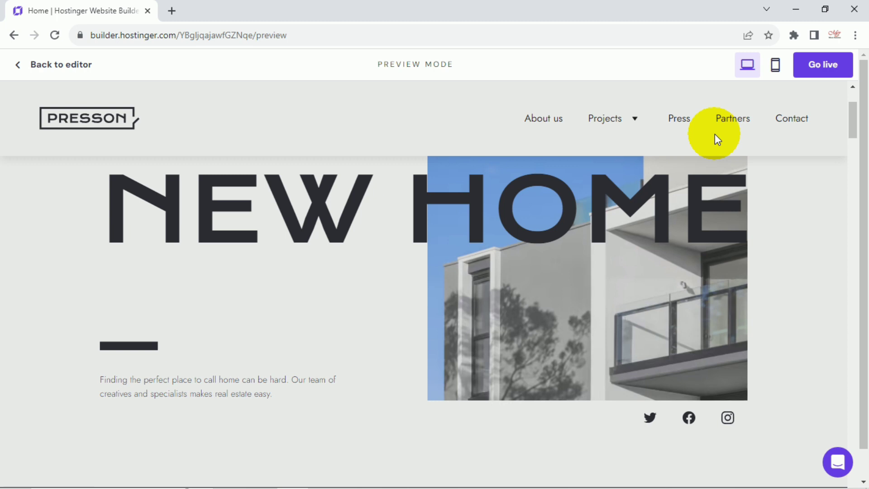
pyautogui.scroll(-3, 751, 210)
pyautogui.scroll(6, 753, 210)
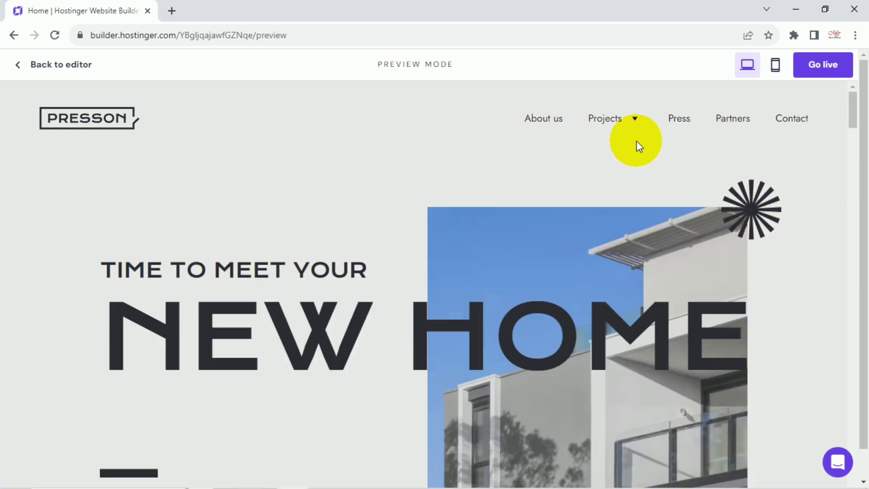
pyautogui.click(14, 35)
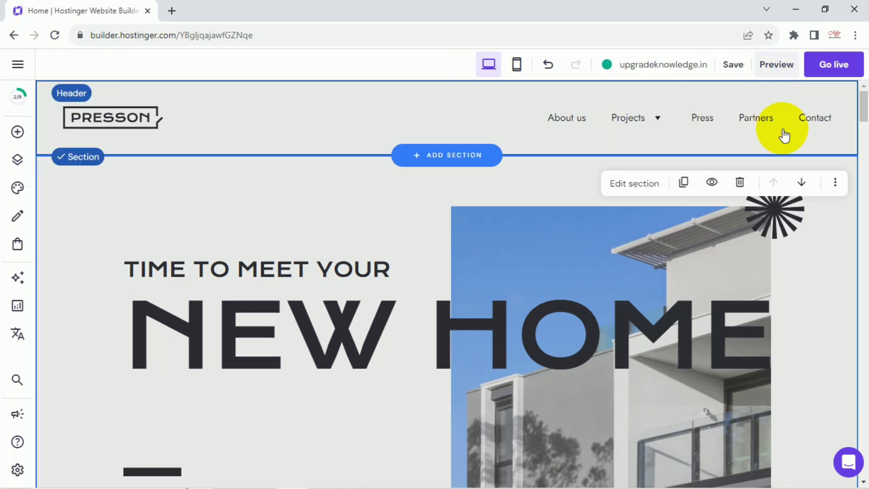
# Preview the page with the sticky header option off, scroll through it, and return to the editor
pyautogui.click(777, 64)
pyautogui.scroll(-2, 799, 242)
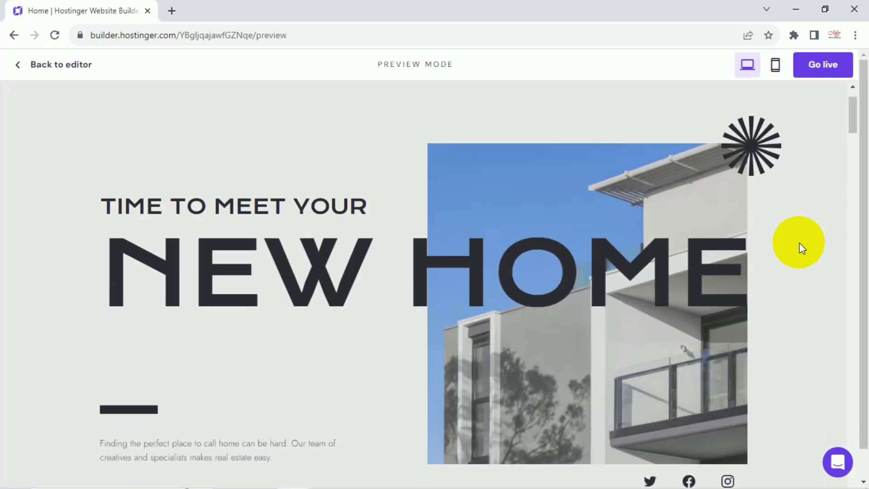
pyautogui.scroll(-3, 799, 243)
pyautogui.click(73, 68)
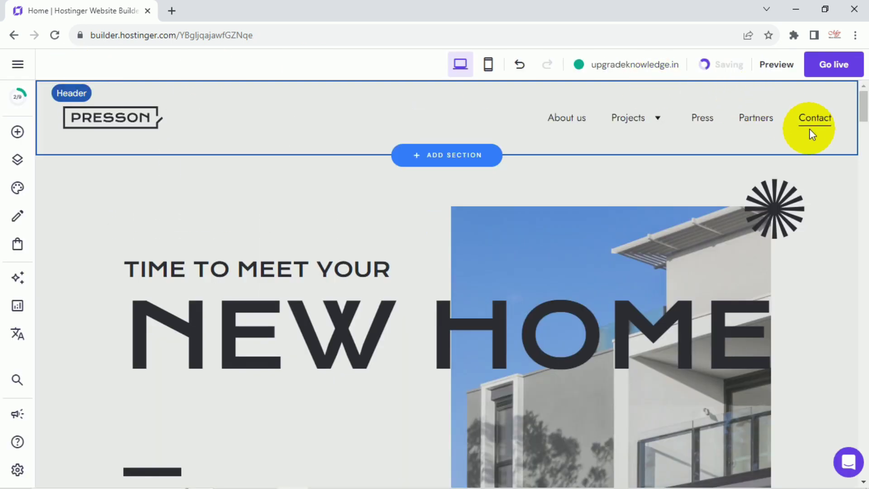
# Try the centred and left-aligned menu positions in the header layout settings, and restore the right-aligned position
pyautogui.click(814, 147)
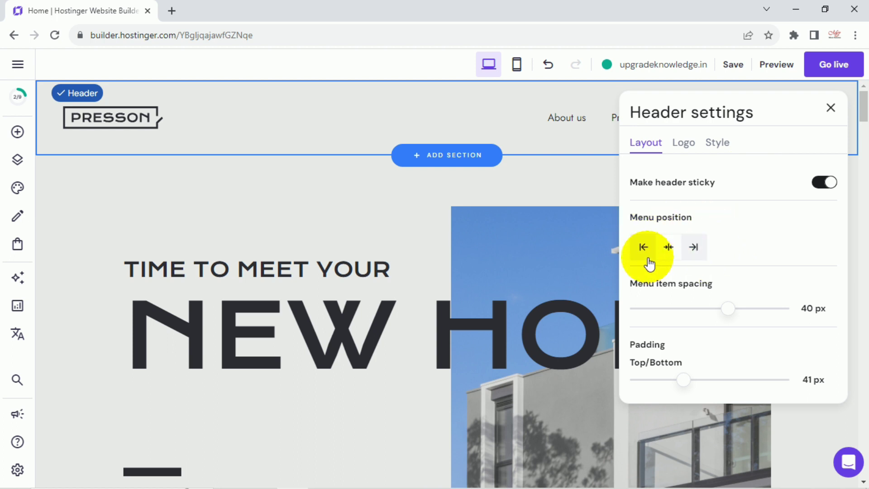
pyautogui.click(671, 249)
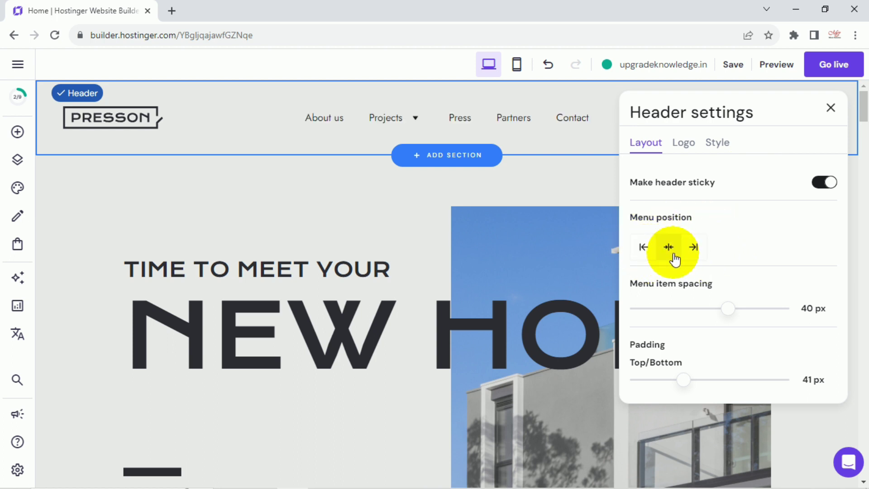
pyautogui.click(645, 253)
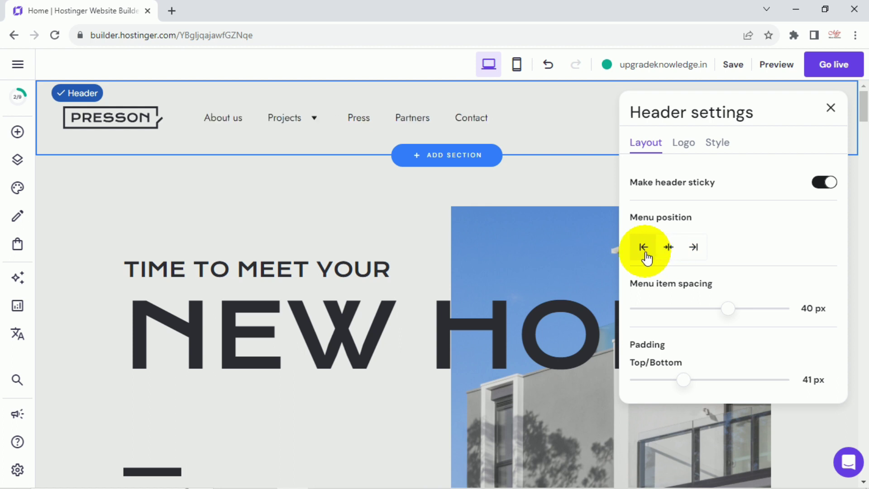
pyautogui.click(697, 259)
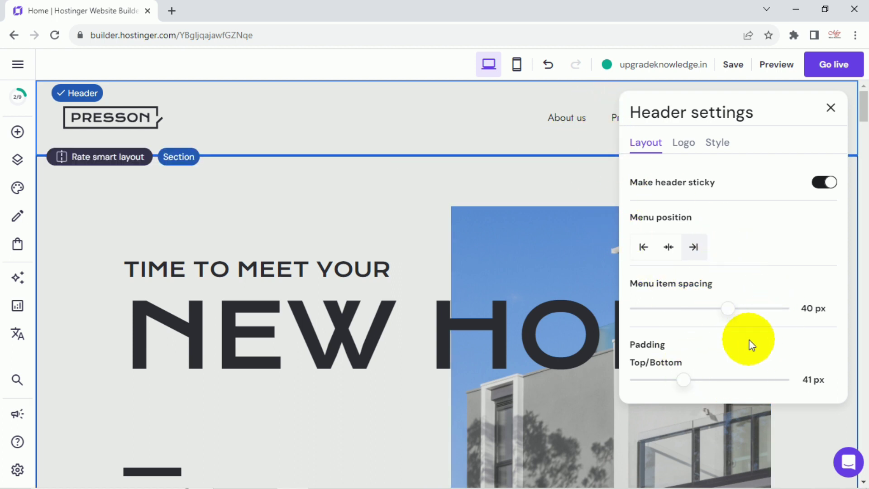
# Look through the media library for a replacement header logo, and close it without choosing an image
pyautogui.click(686, 150)
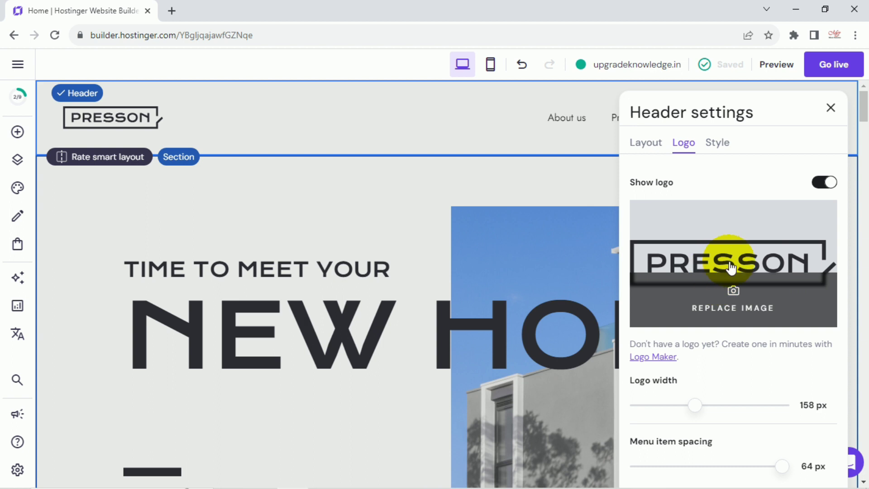
pyautogui.click(746, 312)
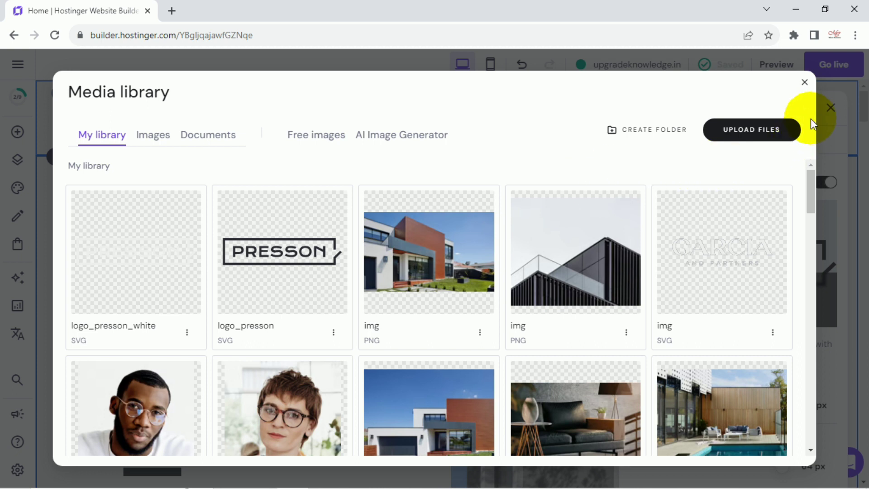
pyautogui.moveTo(249, 240)
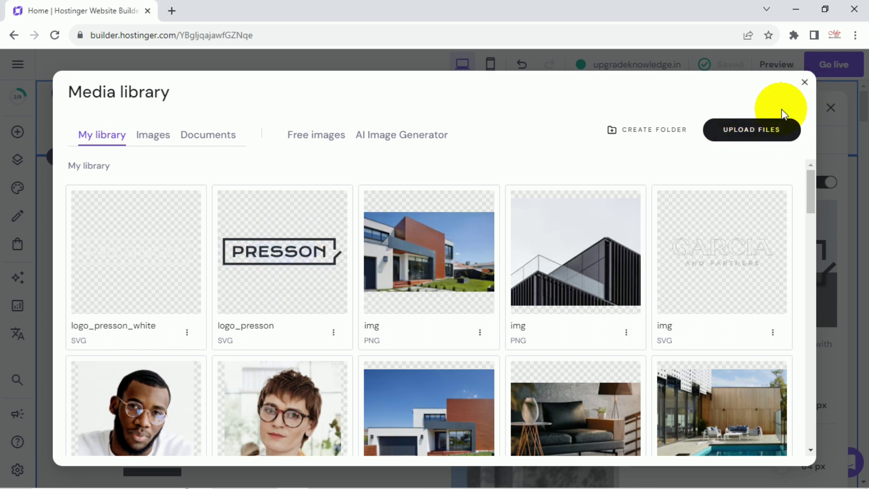
pyautogui.click(805, 82)
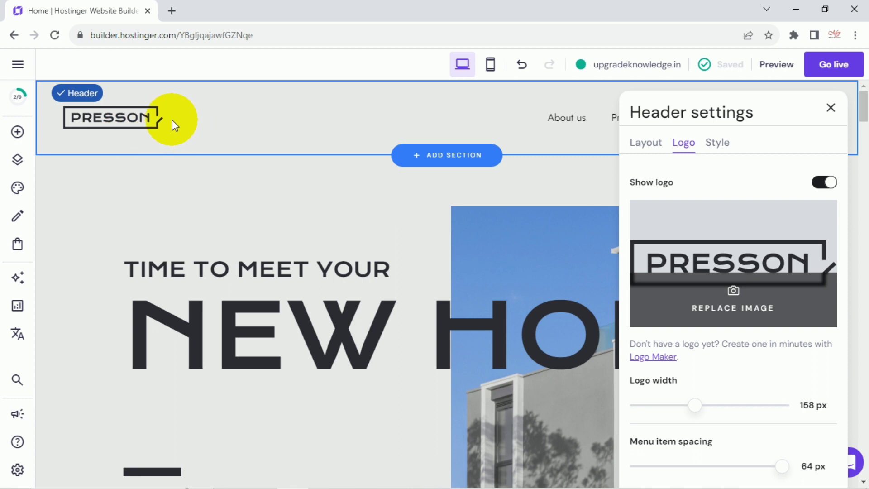
# Try the centred logo position in the header's logo settings, and restore the left-aligned position
pyautogui.scroll(-1, 808, 349)
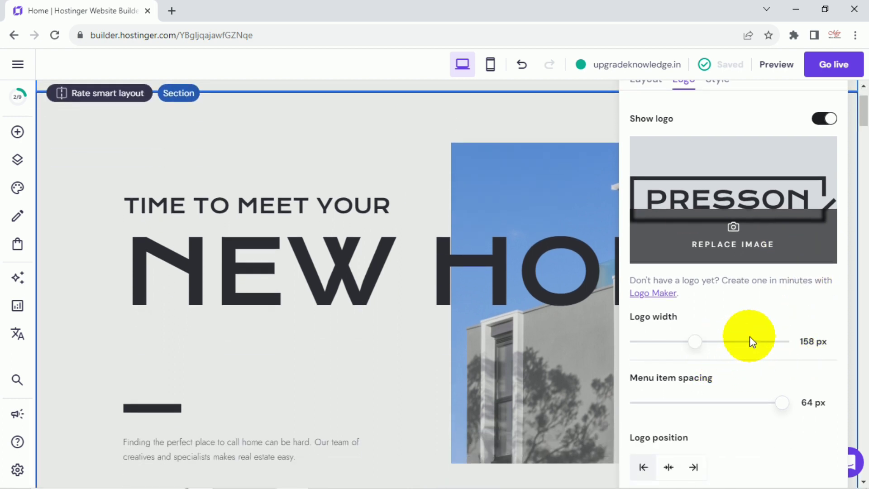
pyautogui.scroll(-3, 747, 342)
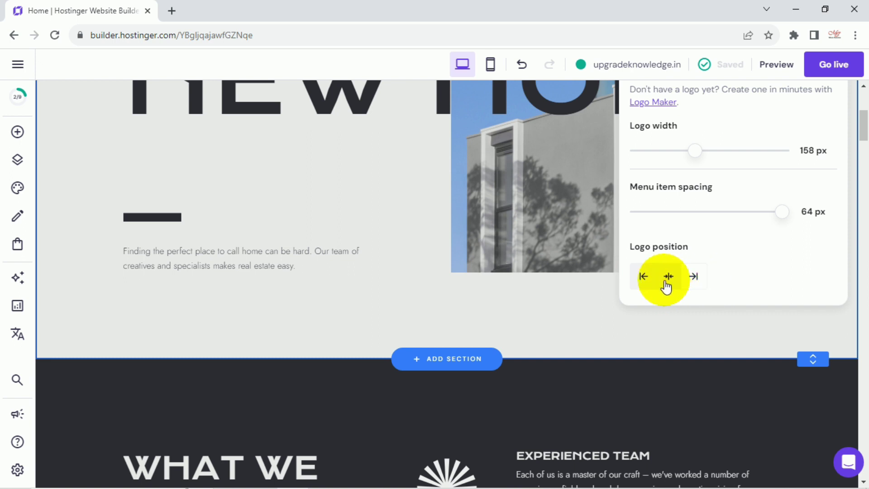
pyautogui.click(667, 286)
pyautogui.scroll(4, 667, 286)
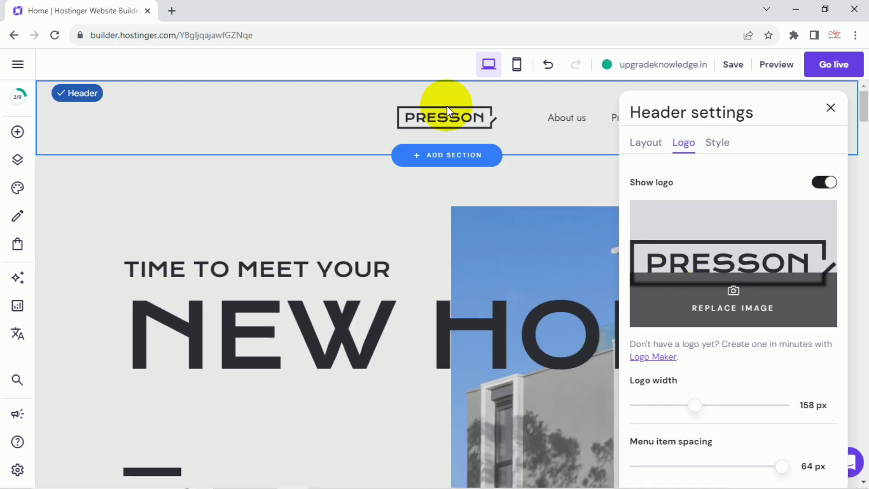
pyautogui.scroll(-4, 711, 348)
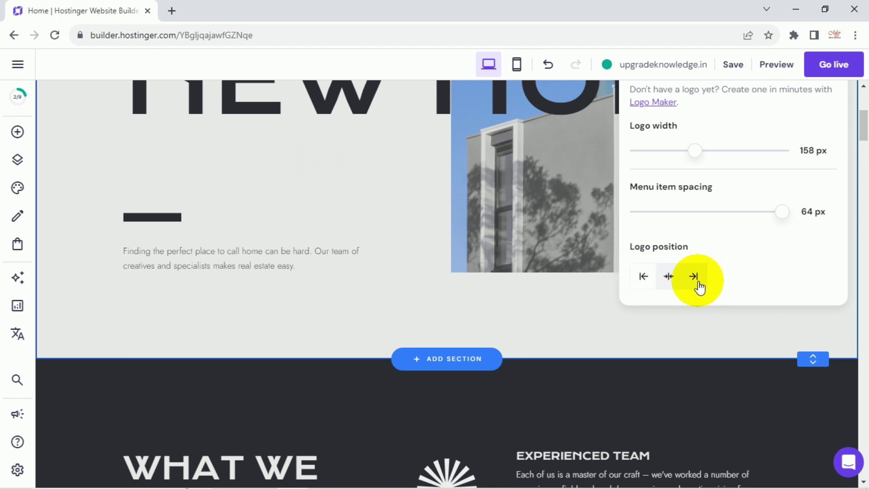
pyautogui.click(644, 286)
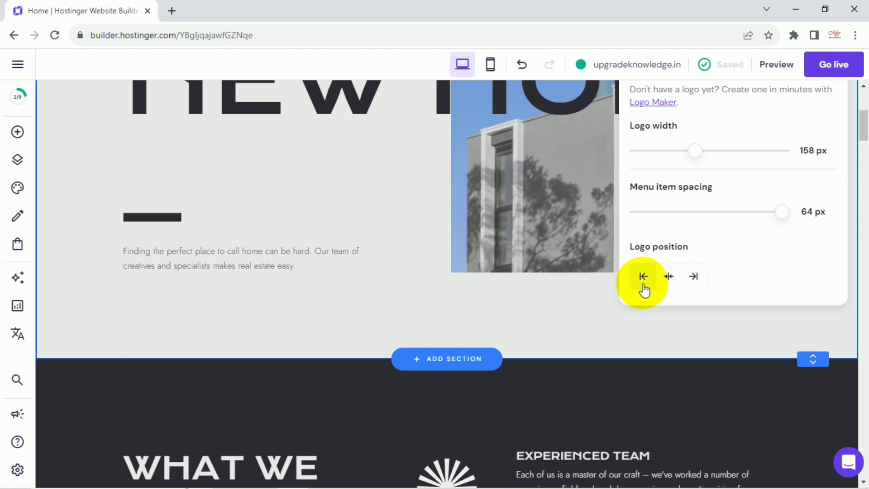
pyautogui.scroll(5, 643, 286)
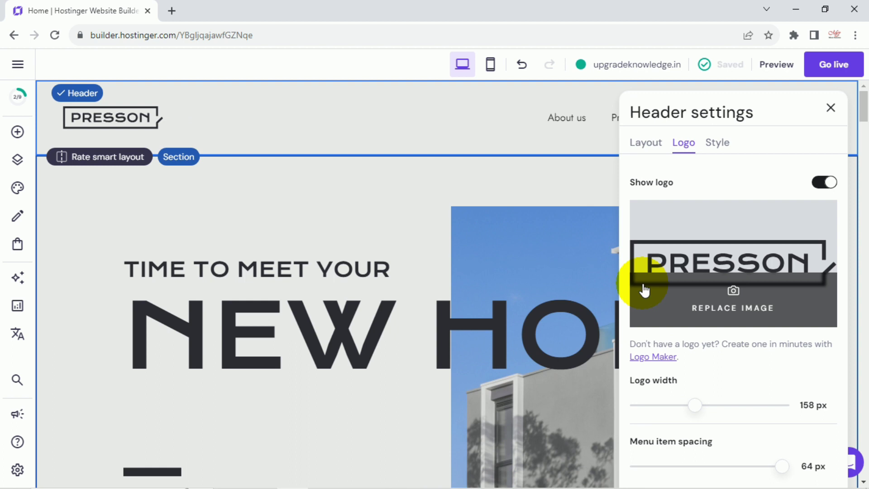
# Examine the header's style settings and text colour choices, and close the settings without changing anything
pyautogui.click(726, 152)
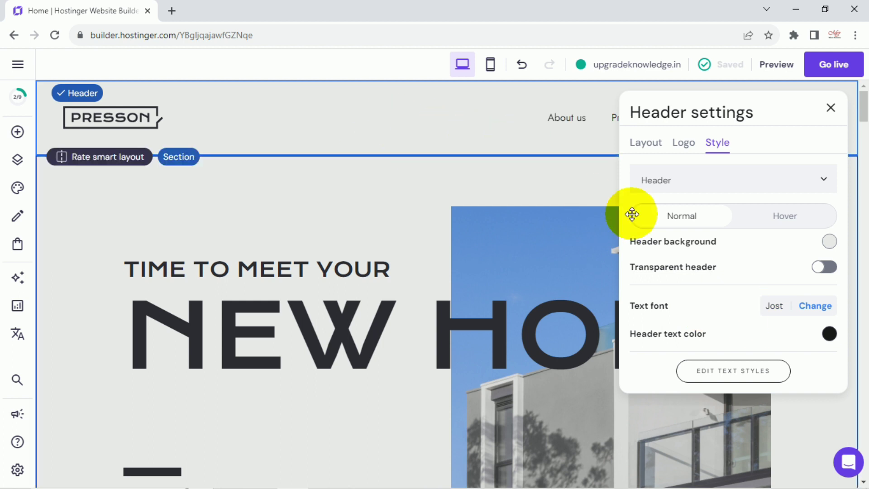
pyautogui.click(830, 335)
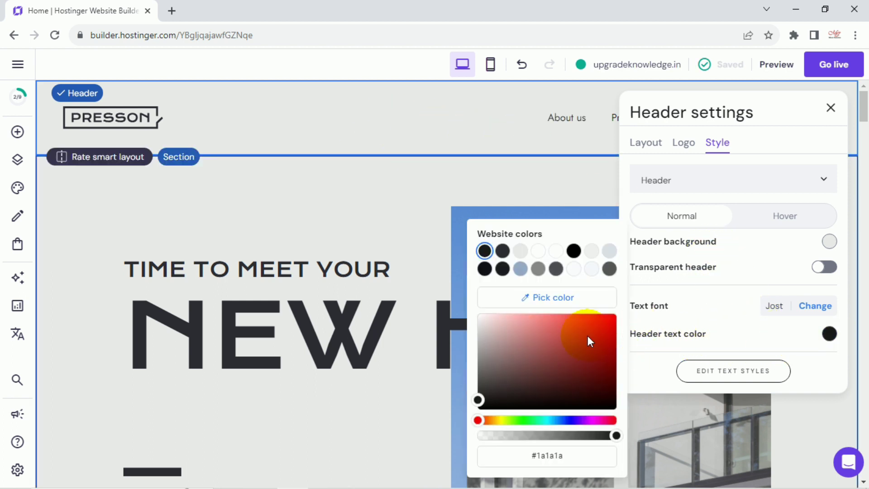
pyautogui.click(582, 154)
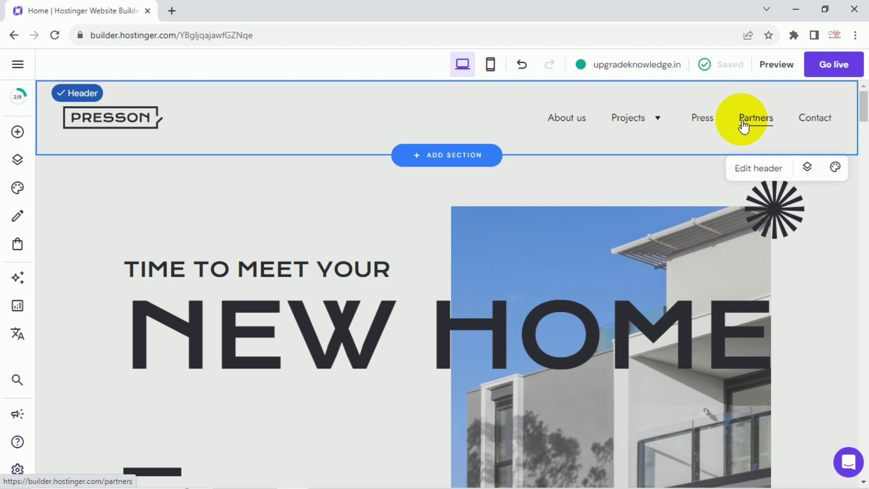
# Rename the Press page to Test with the page URL test, and move it above Projects in the main navigation
pyautogui.click(807, 169)
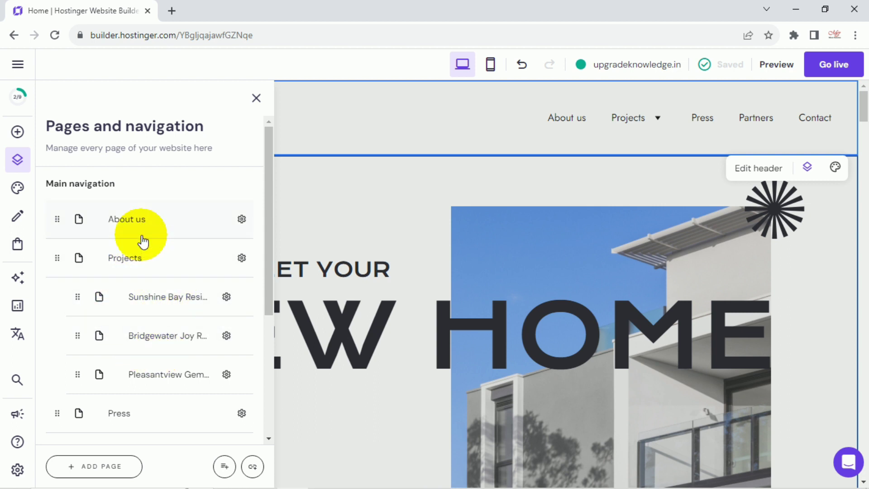
pyautogui.scroll(-2, 168, 272)
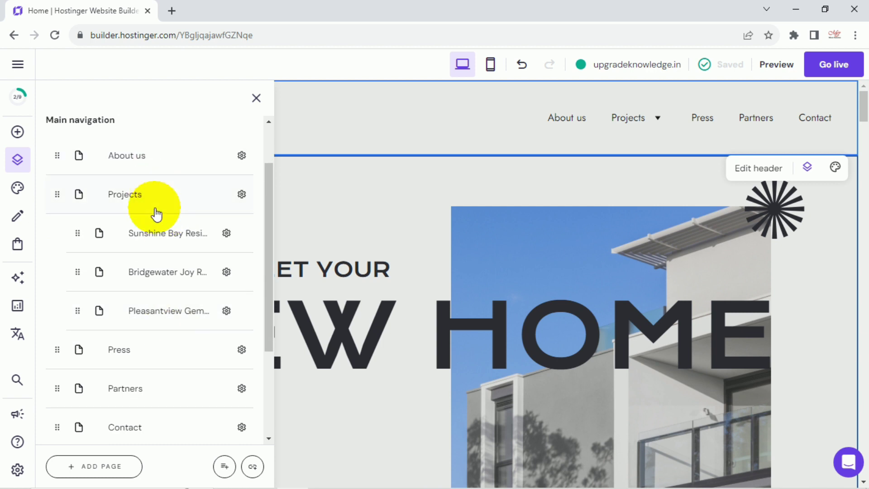
pyautogui.scroll(-3, 136, 254)
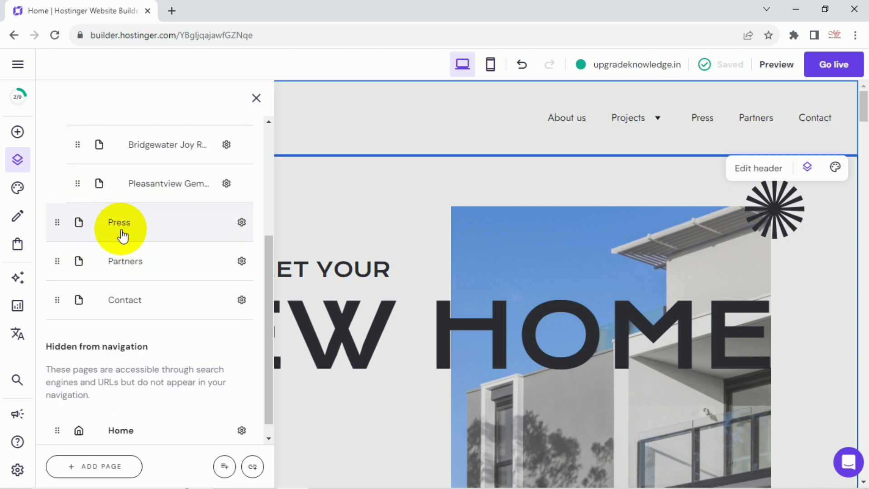
pyautogui.click(242, 223)
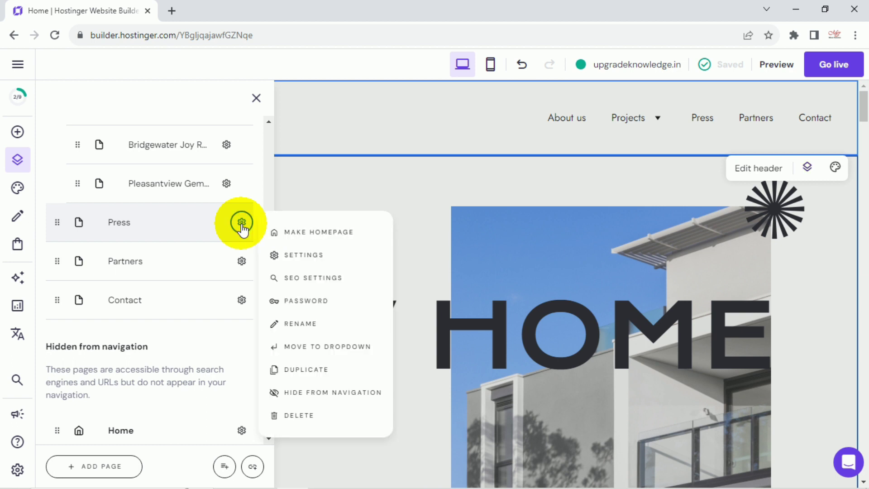
pyautogui.click(309, 323)
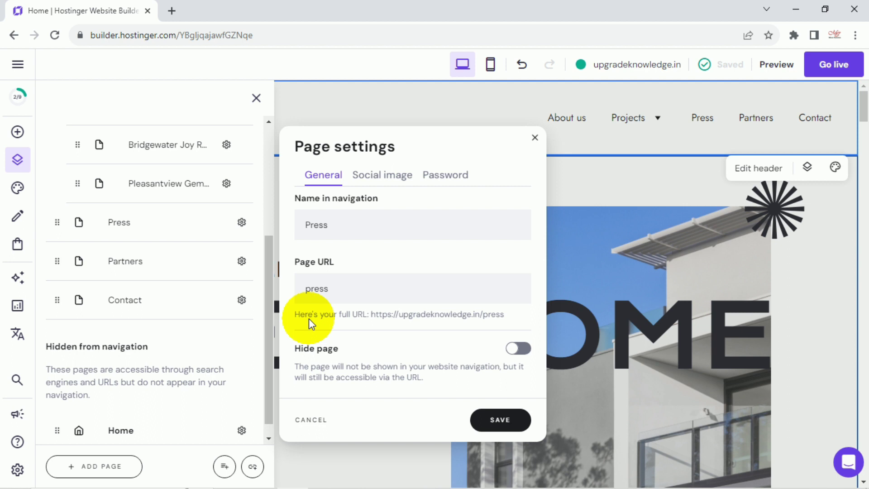
pyautogui.doubleClick(349, 230)
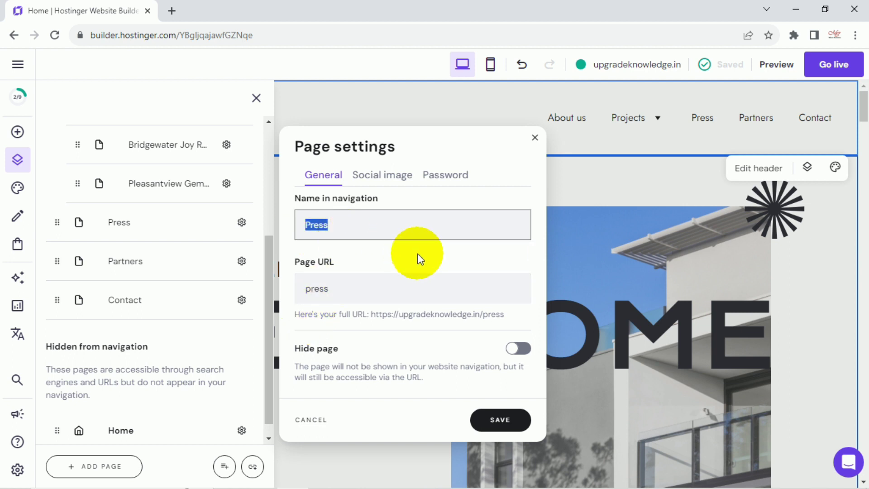
pyautogui.write('Test')
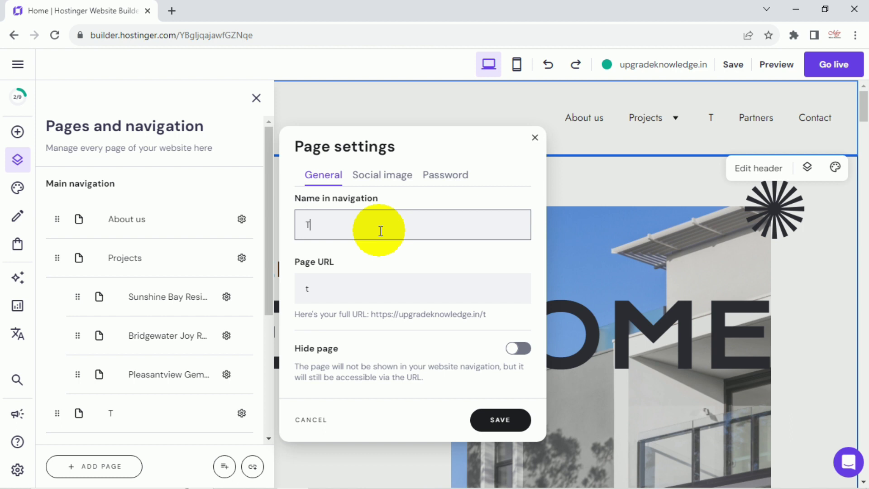
pyautogui.click(341, 294)
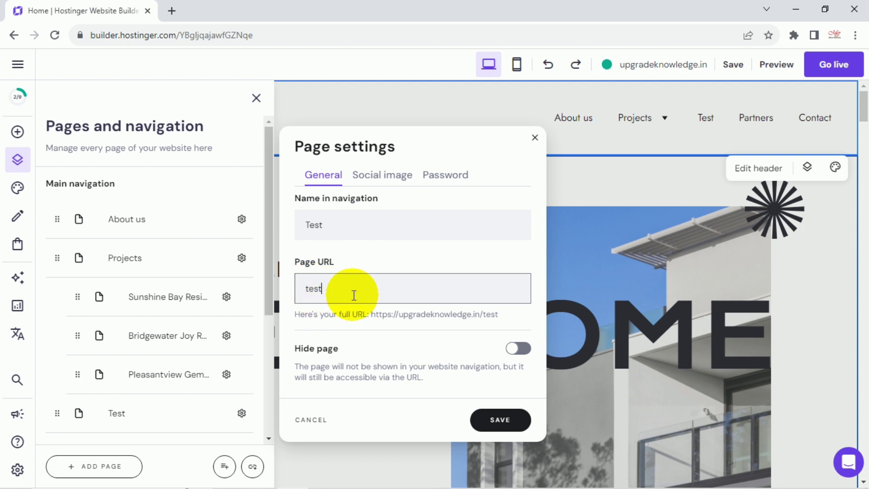
pyautogui.click(502, 419)
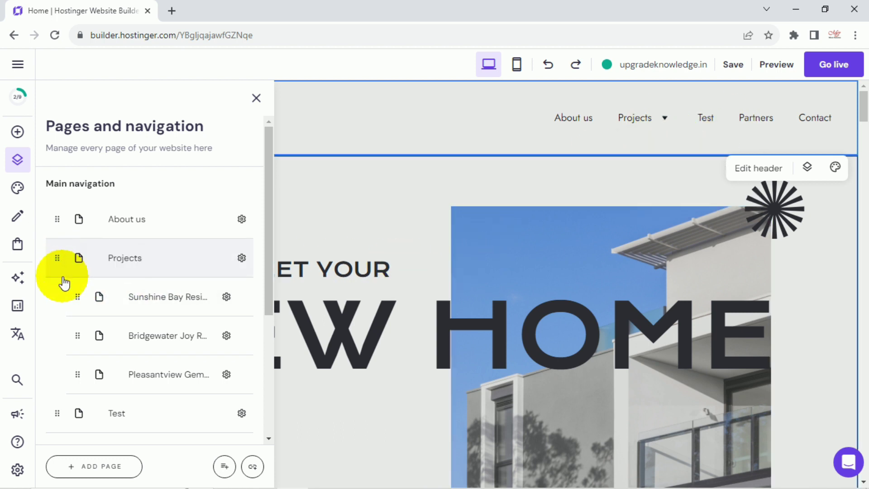
pyautogui.moveTo(53, 415); pyautogui.dragTo(54, 260)
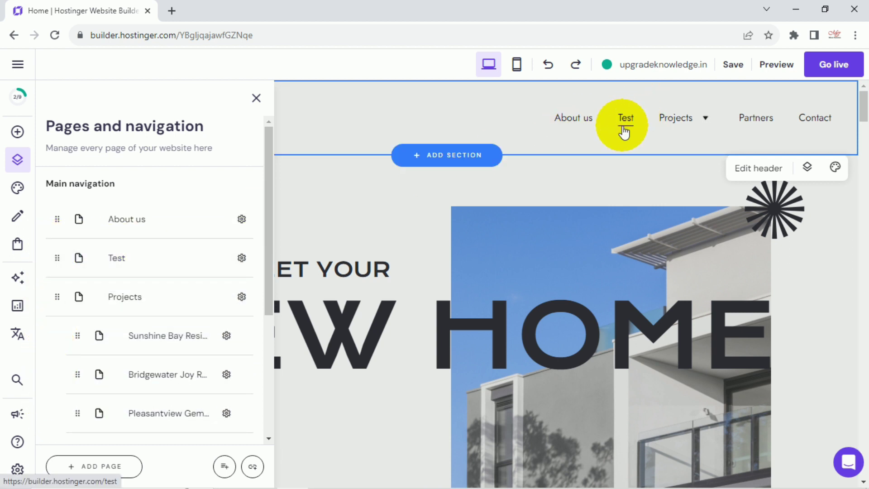
# Examine the page options for the Sunshine Bay Residence page nested under Projects
pyautogui.click(226, 336)
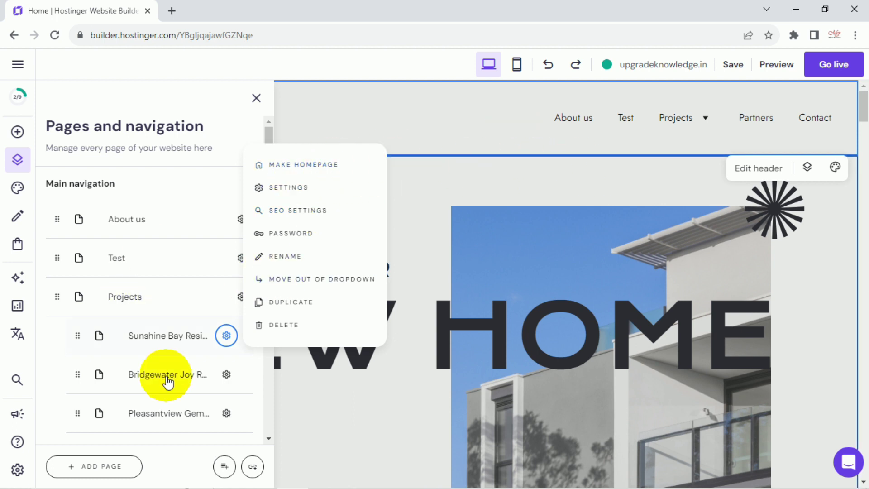
pyautogui.scroll(-1, 187, 366)
pyautogui.scroll(1, 186, 366)
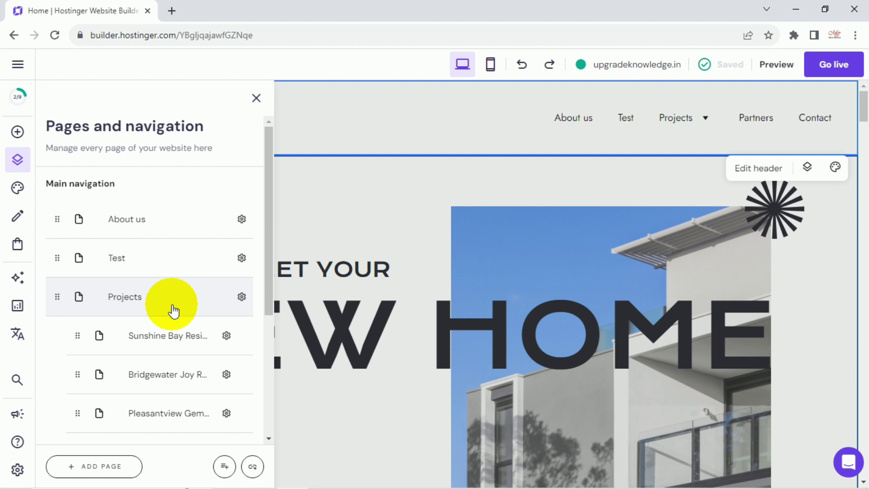
# Add a new page to the main navigation using the Blog template
pyautogui.scroll(-4, 173, 312)
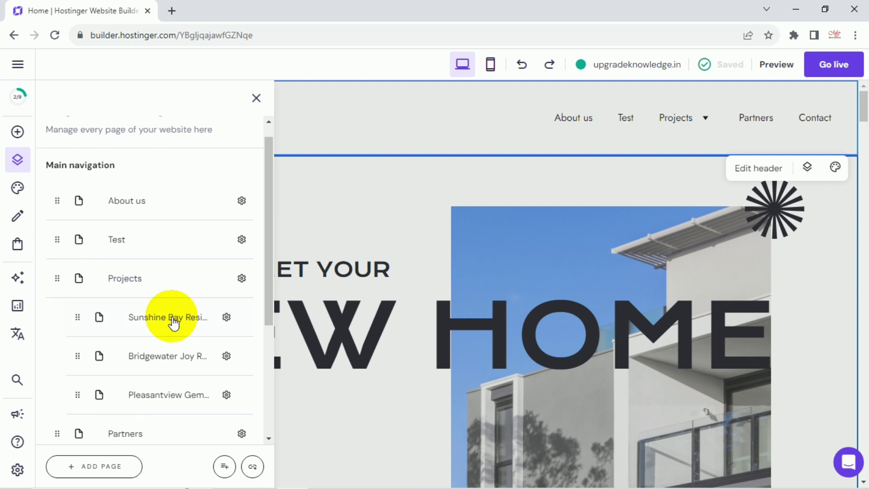
pyautogui.click(114, 473)
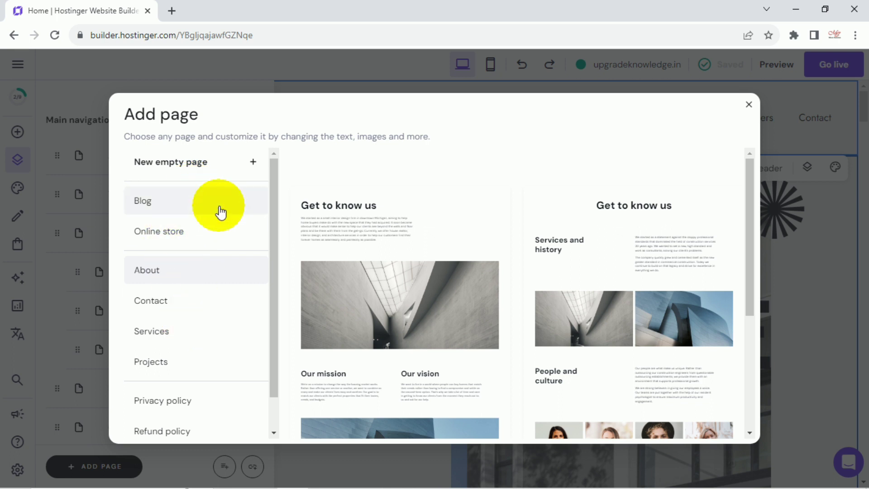
pyautogui.click(160, 202)
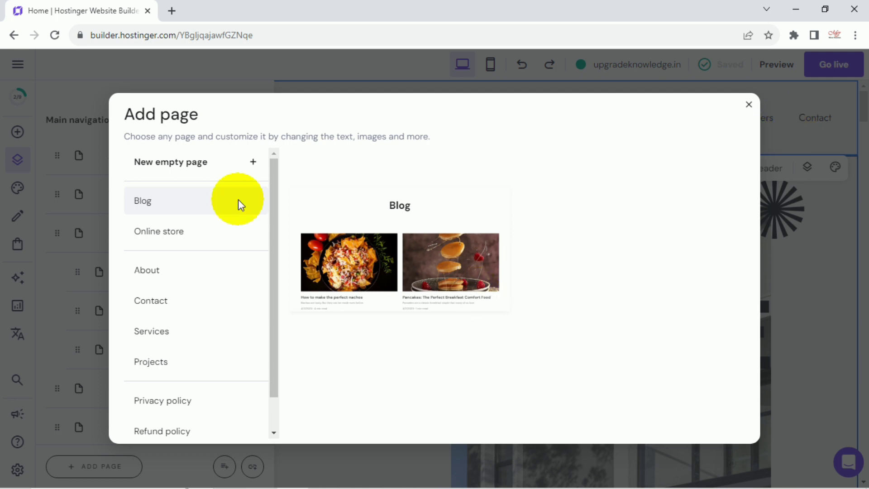
pyautogui.click(374, 262)
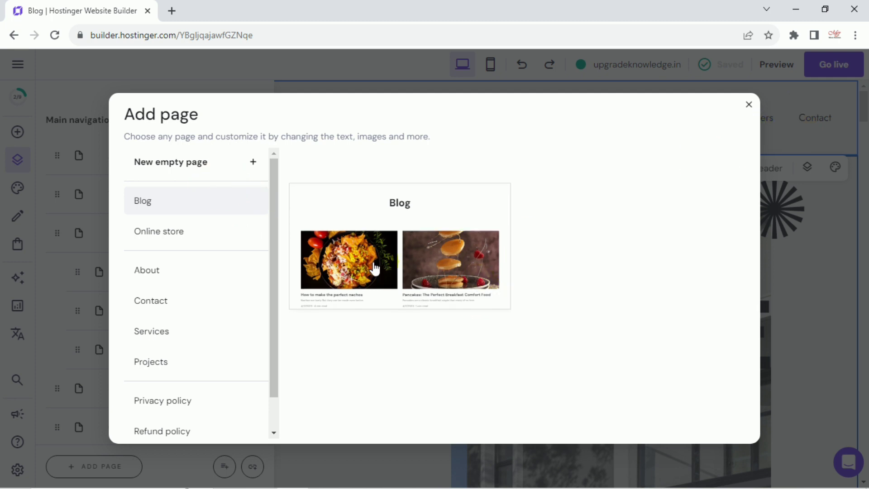
pyautogui.click(499, 428)
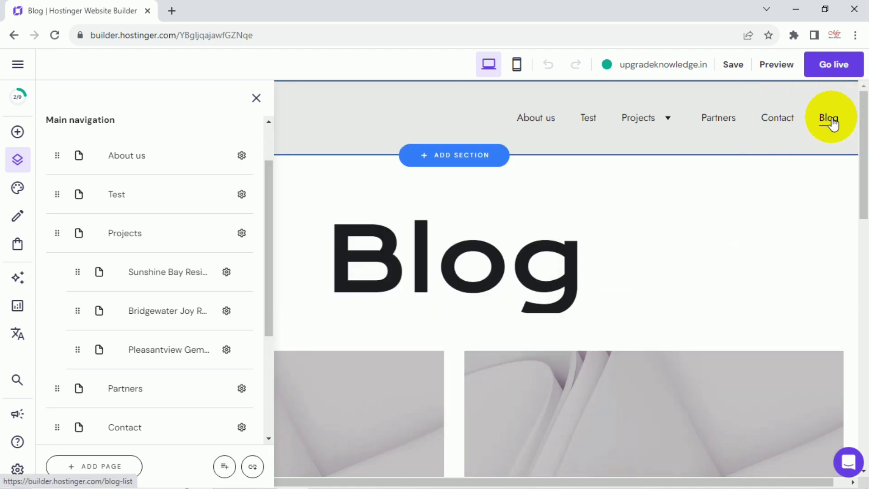
# Open the Blog page from the header menu and look through its title and post sections
pyautogui.click(830, 125)
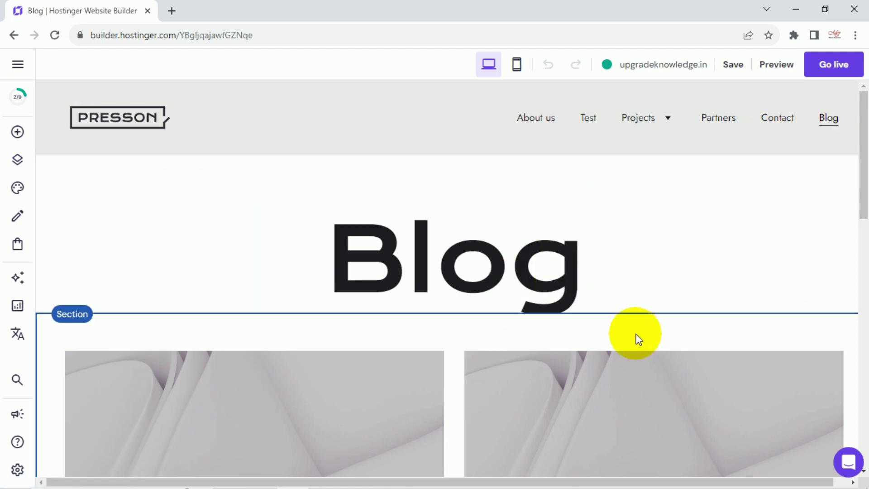
pyautogui.scroll(-6, 650, 342)
pyautogui.scroll(6, 649, 341)
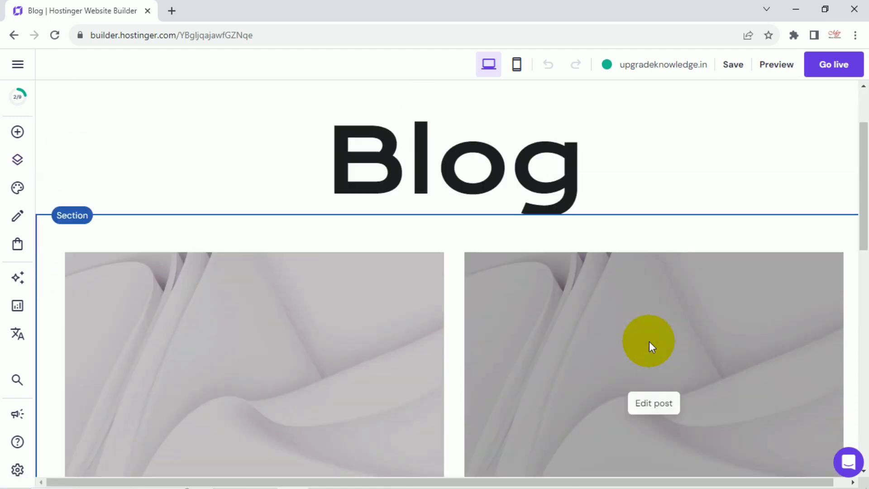
# Add a Product list page from the Online store page templates
pyautogui.click(18, 159)
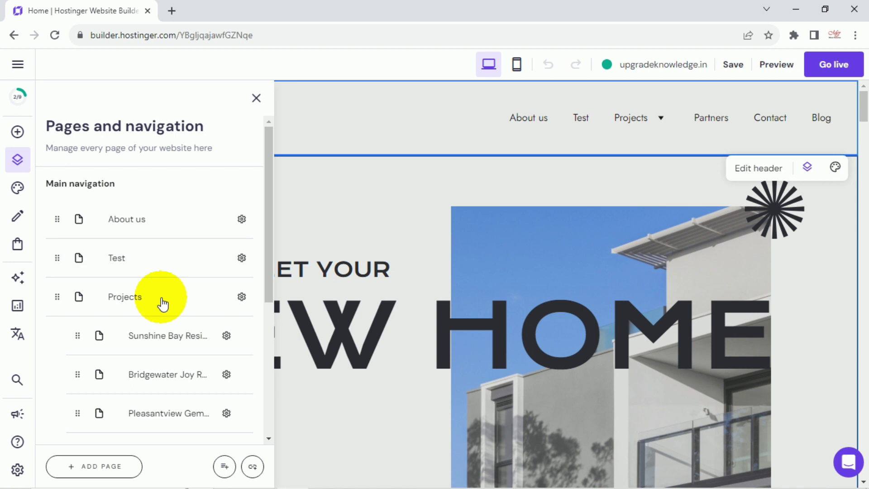
pyautogui.click(140, 466)
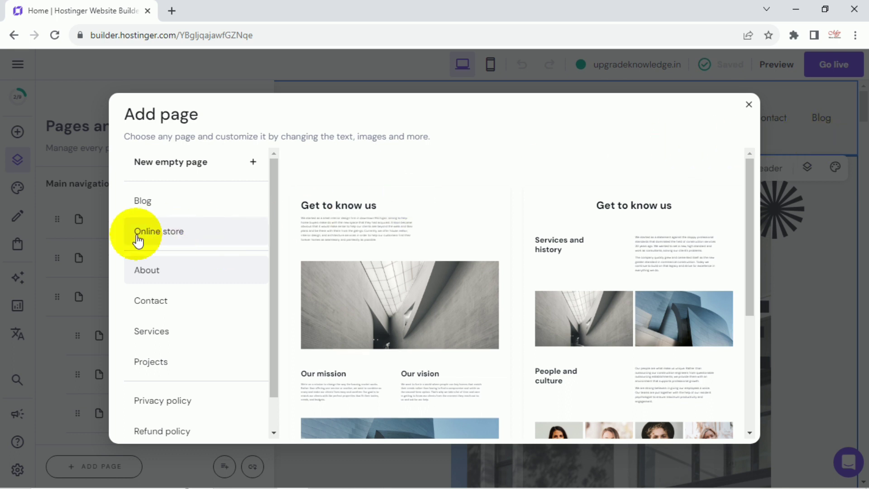
pyautogui.click(195, 237)
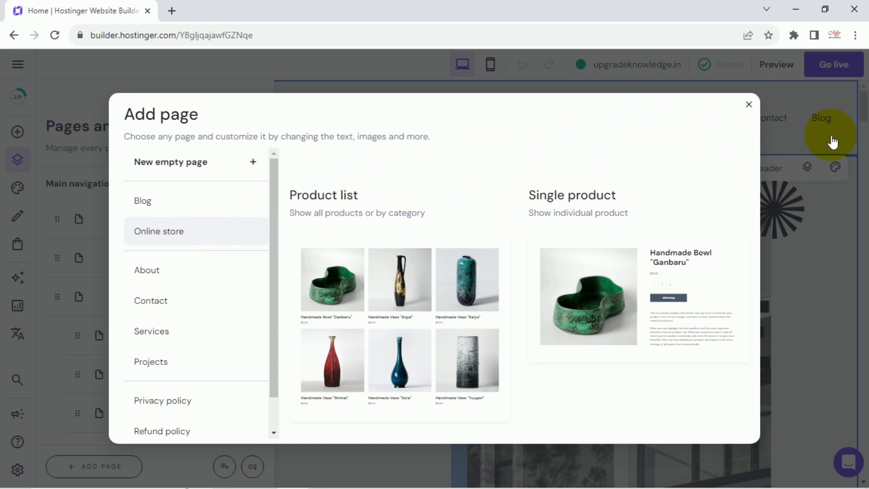
pyautogui.click(408, 287)
pyautogui.click(534, 140)
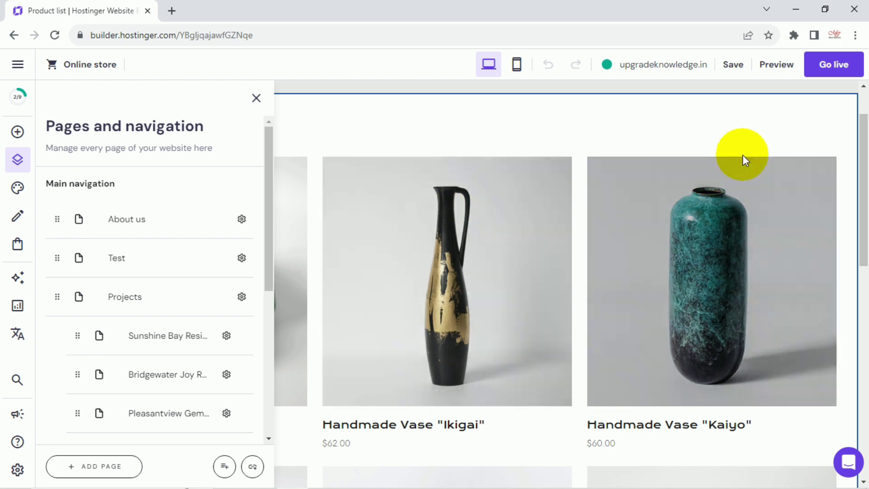
# Add a dropdown after Product list in the main navigation and rename it Extra
pyautogui.scroll(-4, 190, 424)
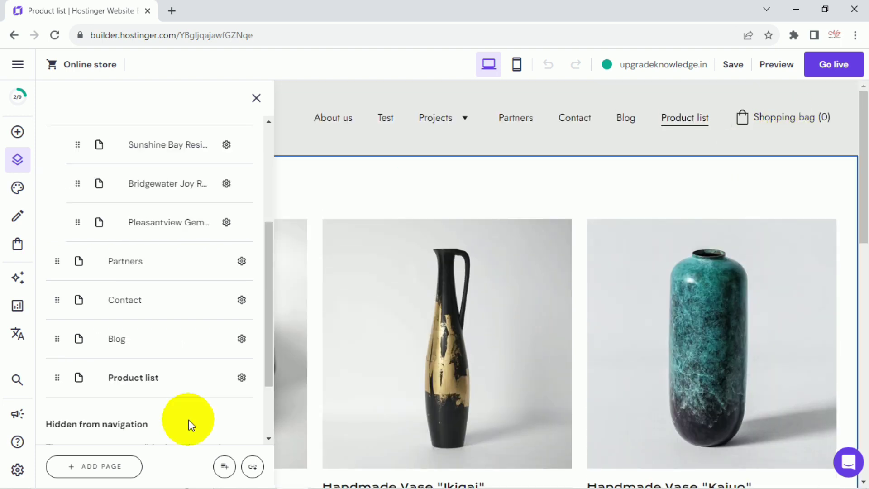
pyautogui.moveTo(466, 121)
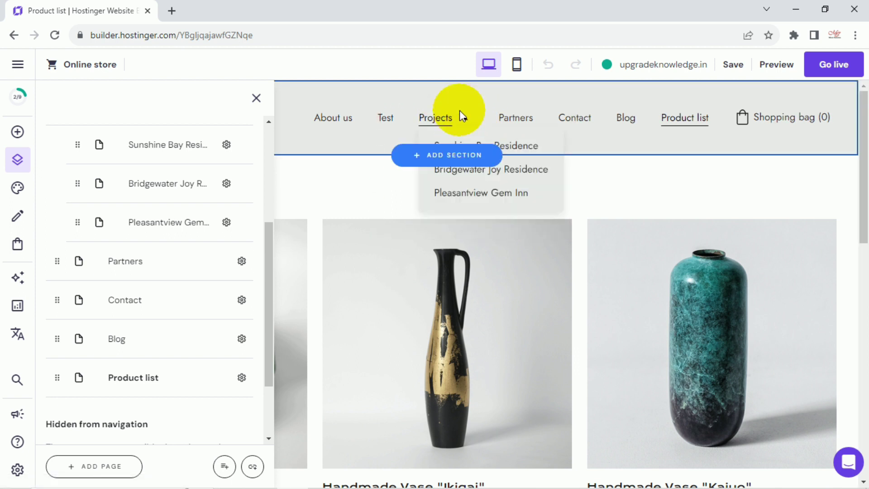
pyautogui.click(228, 471)
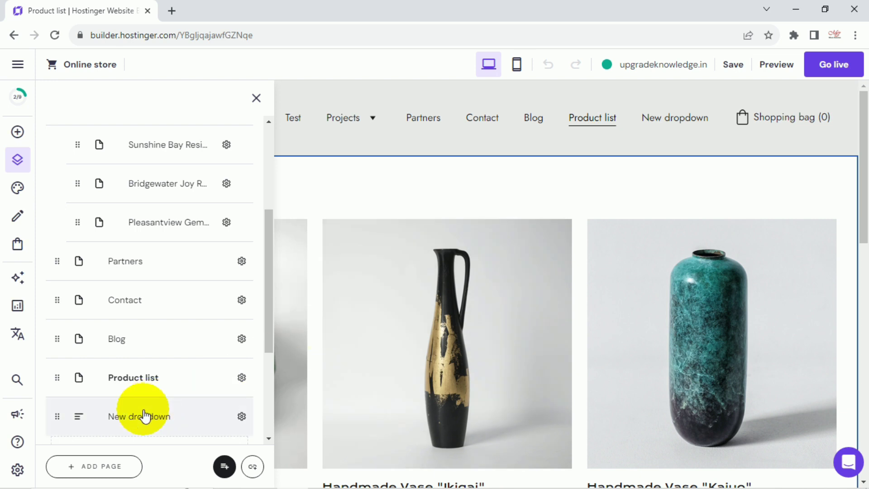
pyautogui.click(241, 417)
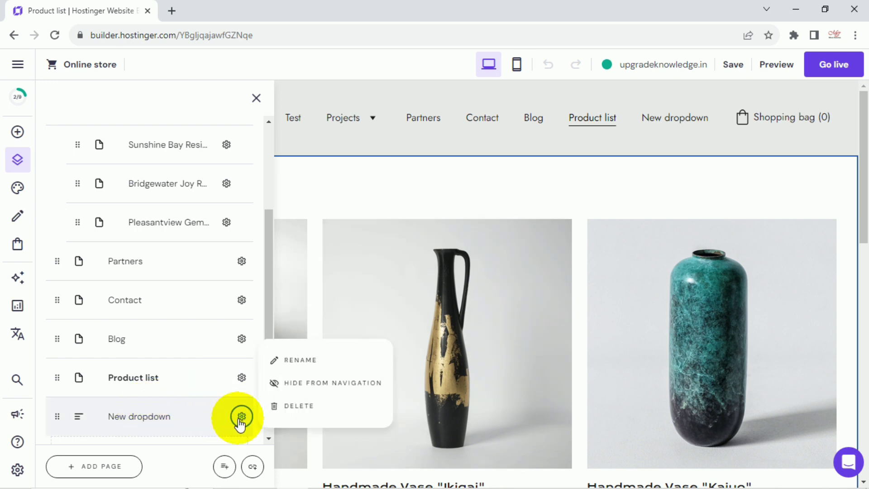
pyautogui.click(305, 361)
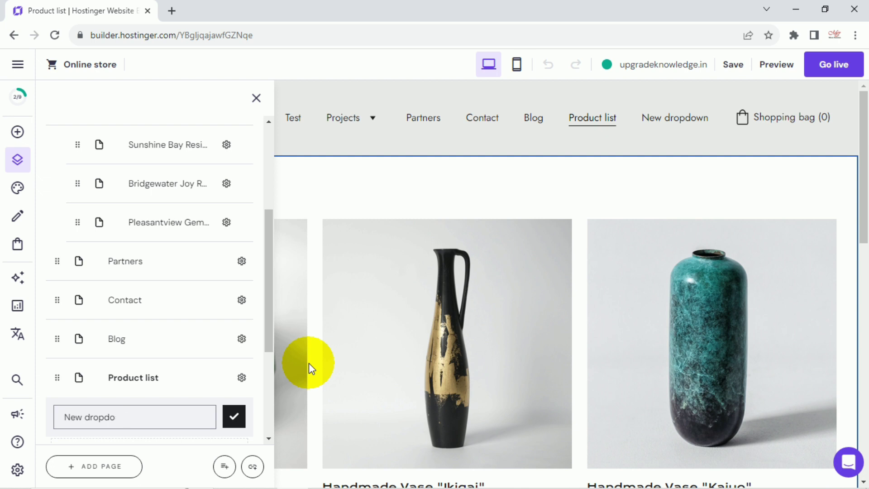
pyautogui.press('BackSpace')
pyautogui.press('BackSpace')
pyautogui.press('BackSpace')
pyautogui.press('BackSpace')
pyautogui.press('BackSpace')
pyautogui.press('BackSpace')
pyautogui.press('BackSpace')
pyautogui.press('BackSpace')
pyautogui.press('BackSpace')
pyautogui.press('BackSpace')
pyautogui.write('Extra')
pyautogui.click(235, 419)
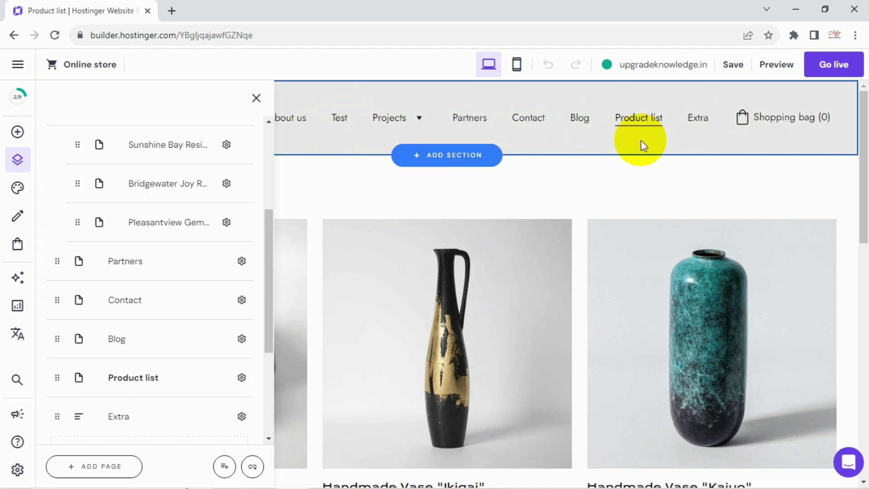
# Move the Test page into the Extra dropdown and check the dropdown in the header menu
pyautogui.scroll(5, 95, 249)
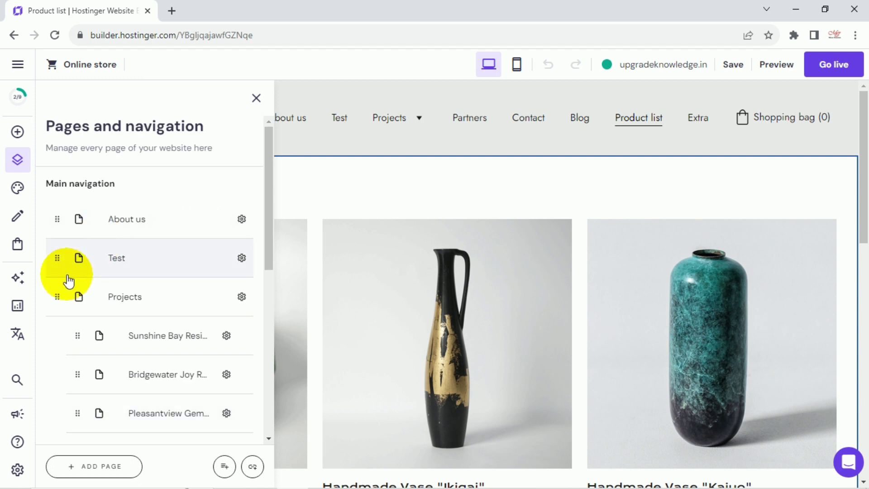
pyautogui.moveTo(56, 258); pyautogui.dragTo(130, 294)
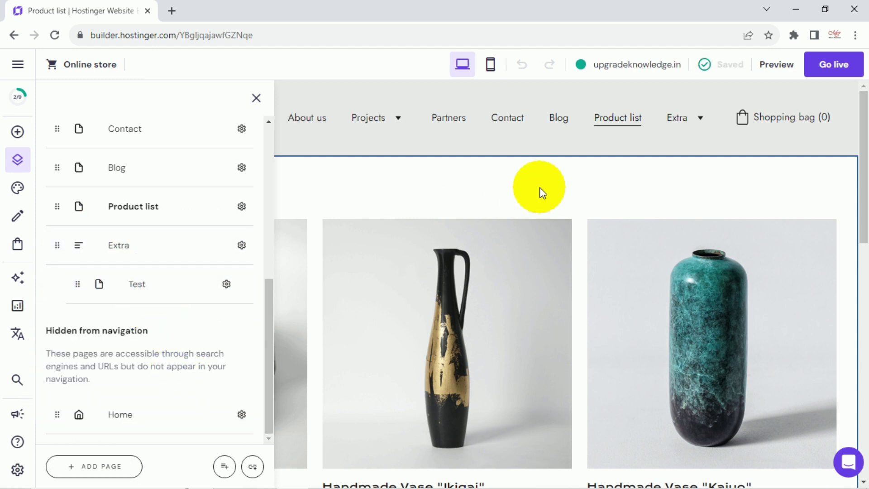
pyautogui.moveTo(689, 121)
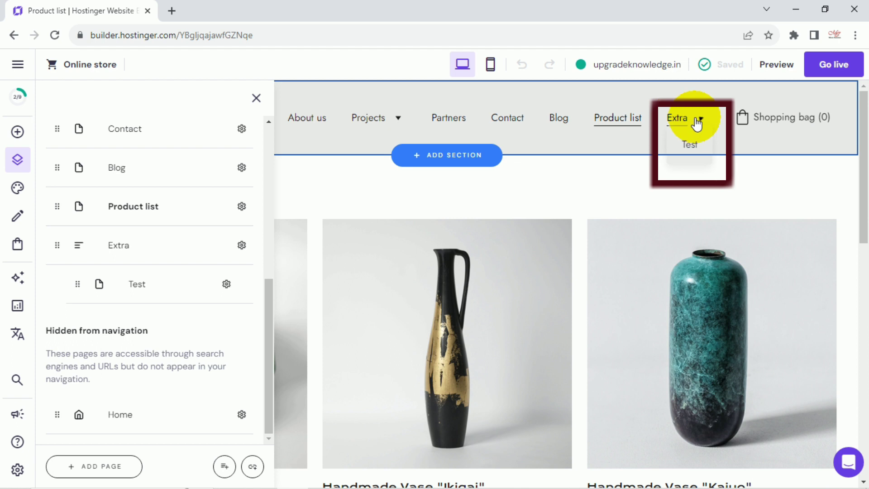
pyautogui.click(702, 149)
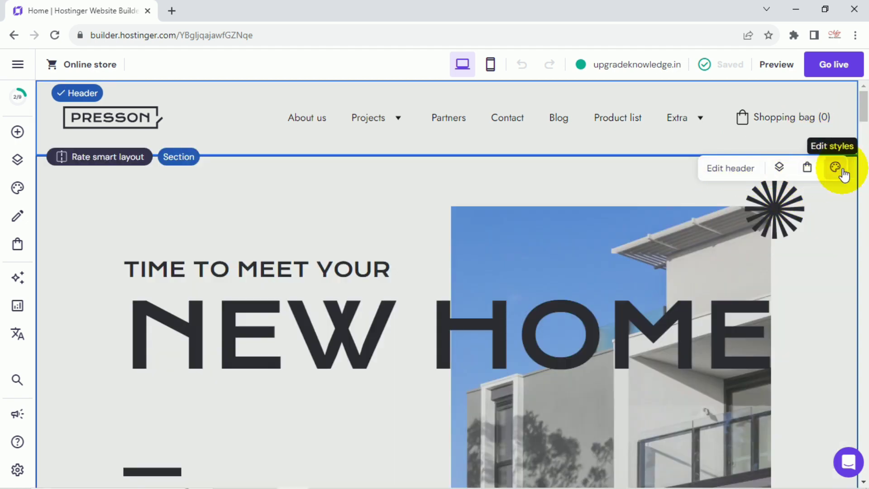
# Review the header's style settings for background, transparency, font and text colour, and close them without changes
pyautogui.click(842, 169)
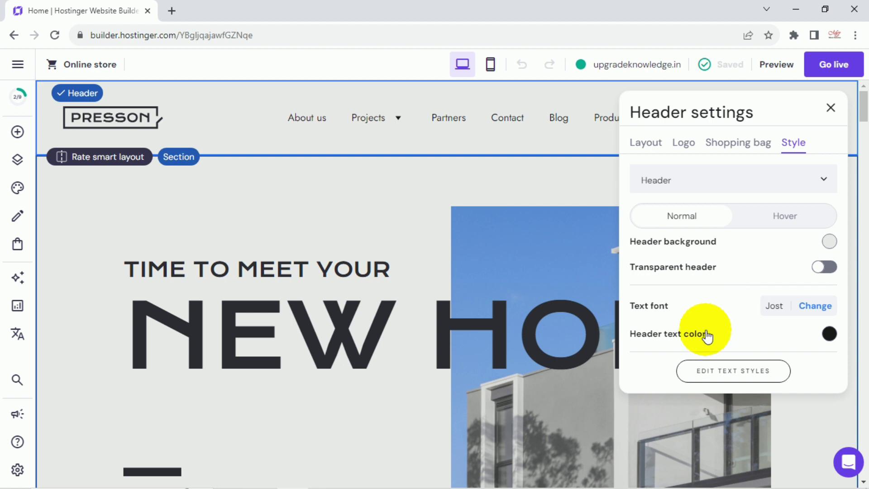
pyautogui.click(581, 177)
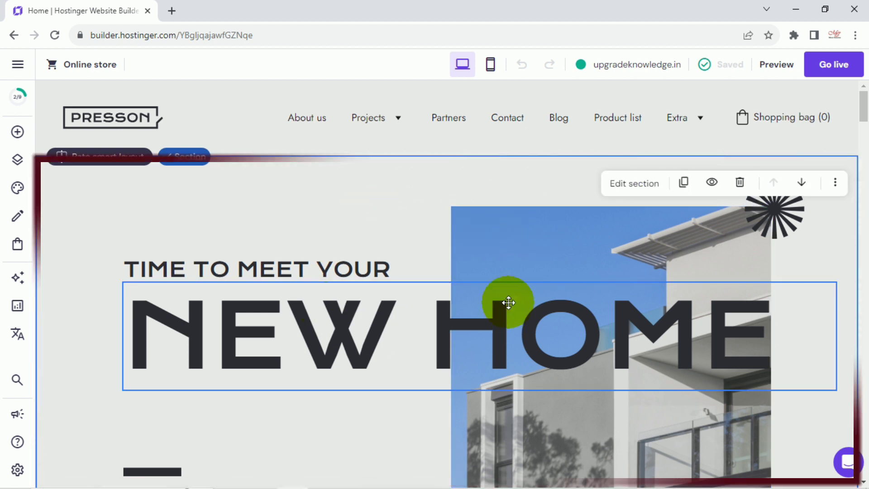
# Replace the house image in the homepage's first section with the free photo of a black camera on printed pages
pyautogui.click(522, 238)
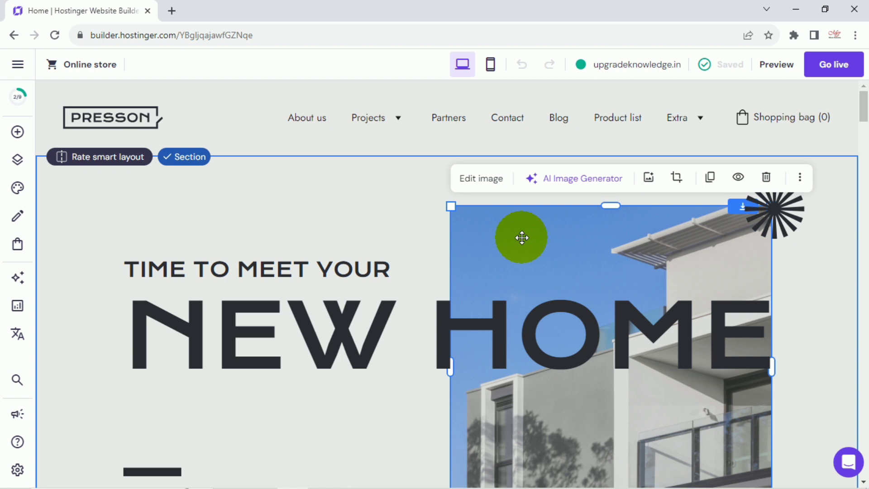
pyautogui.click(494, 184)
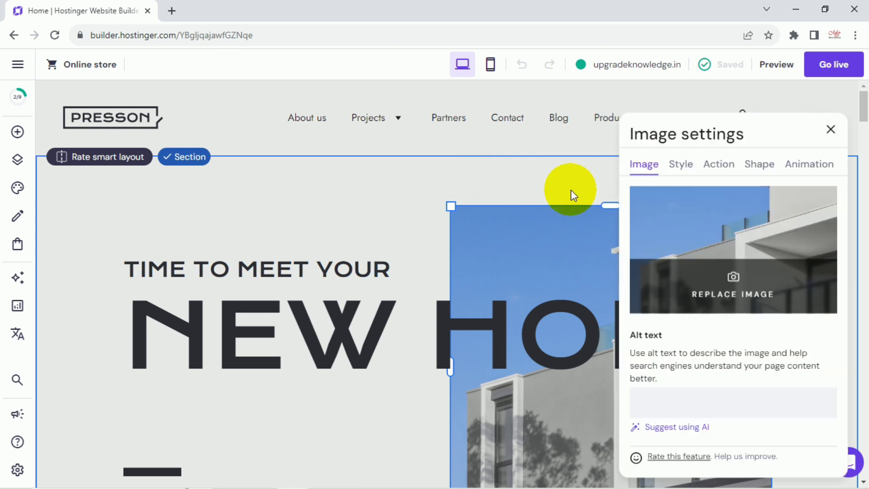
pyautogui.click(741, 297)
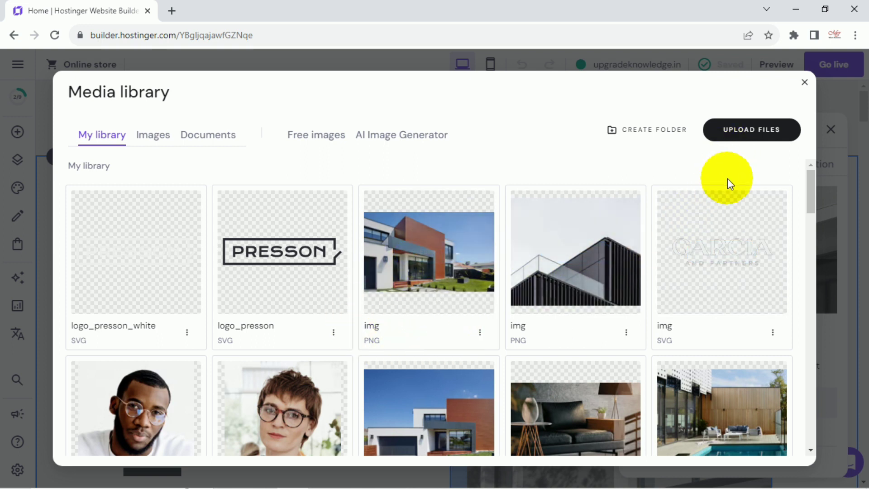
pyautogui.click(317, 140)
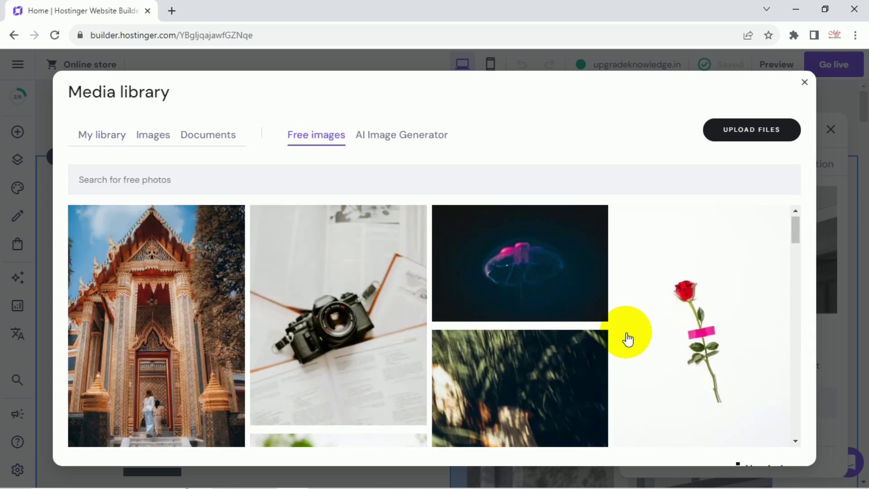
pyautogui.scroll(-3, 628, 339)
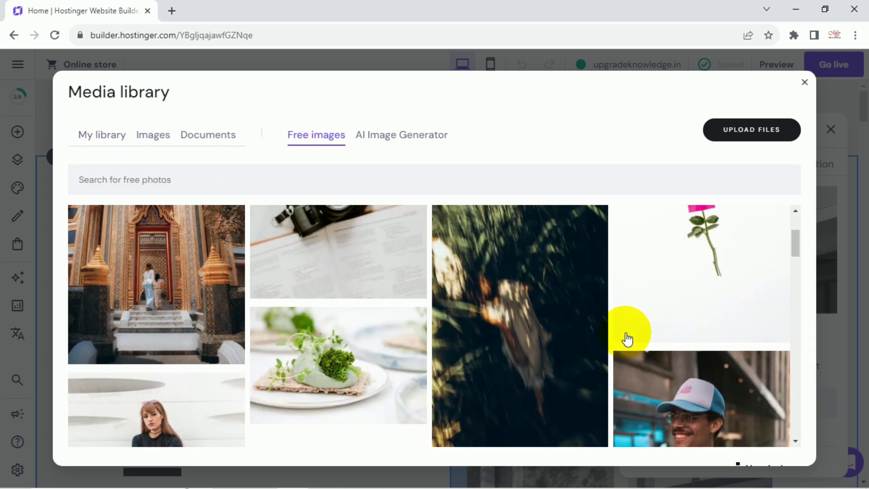
pyautogui.scroll(3, 628, 339)
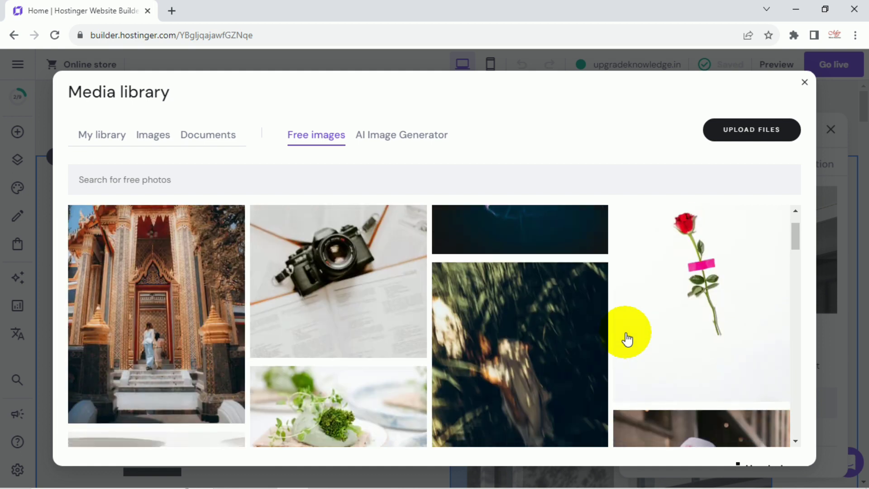
pyautogui.scroll(-5, 439, 312)
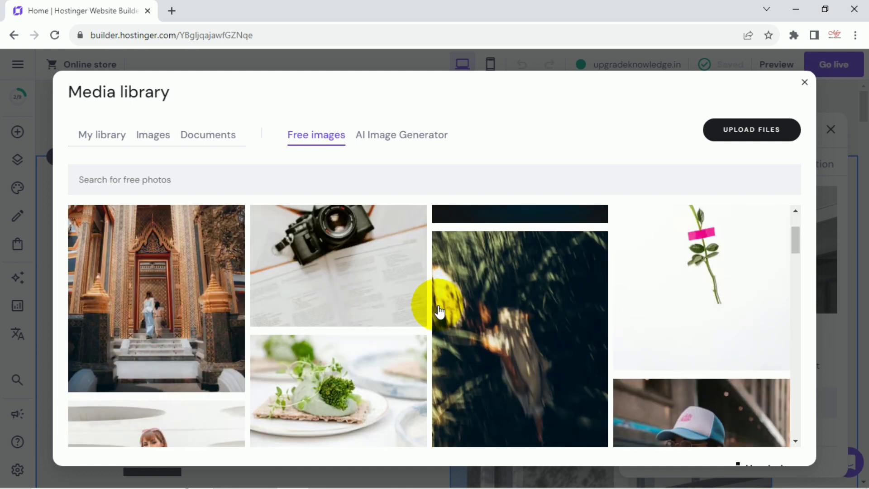
pyautogui.scroll(5, 437, 306)
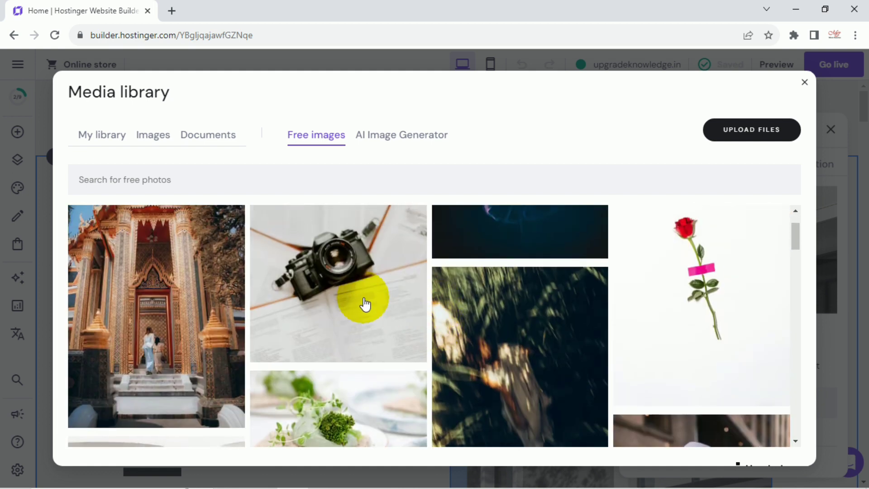
pyautogui.click(363, 294)
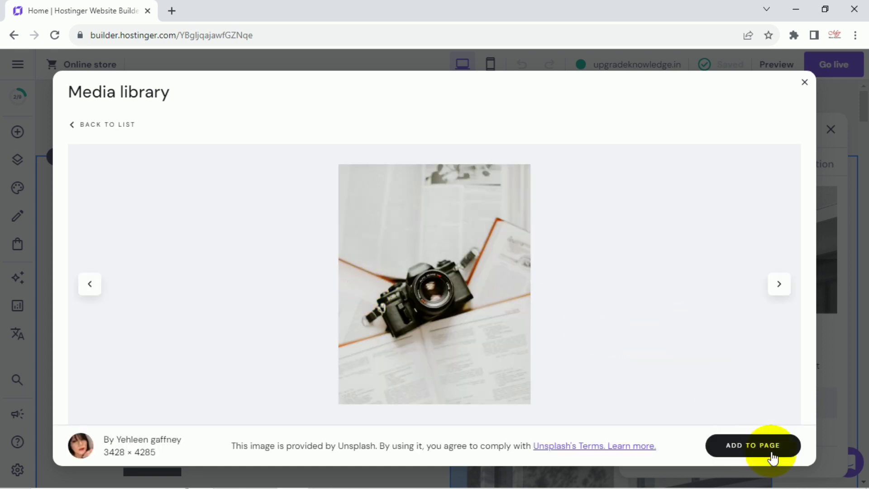
pyautogui.click(774, 446)
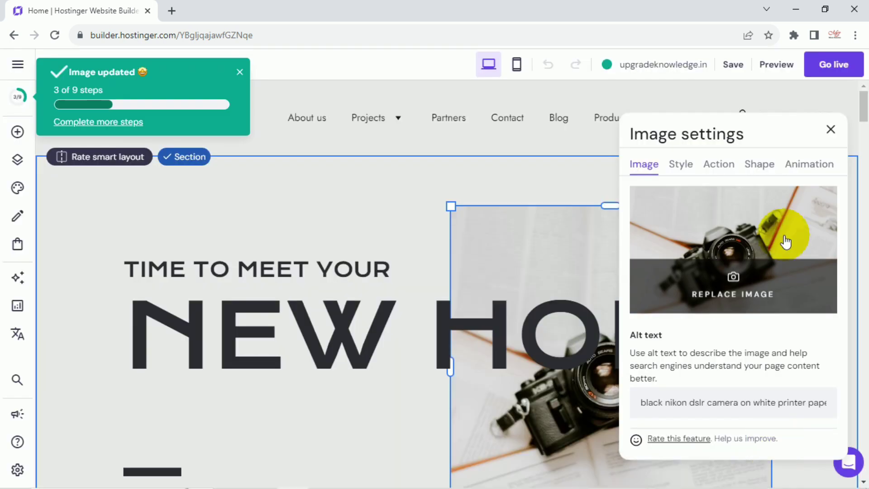
# Review the camera image's corner radius settings and the options for its on-click action
pyautogui.click(830, 130)
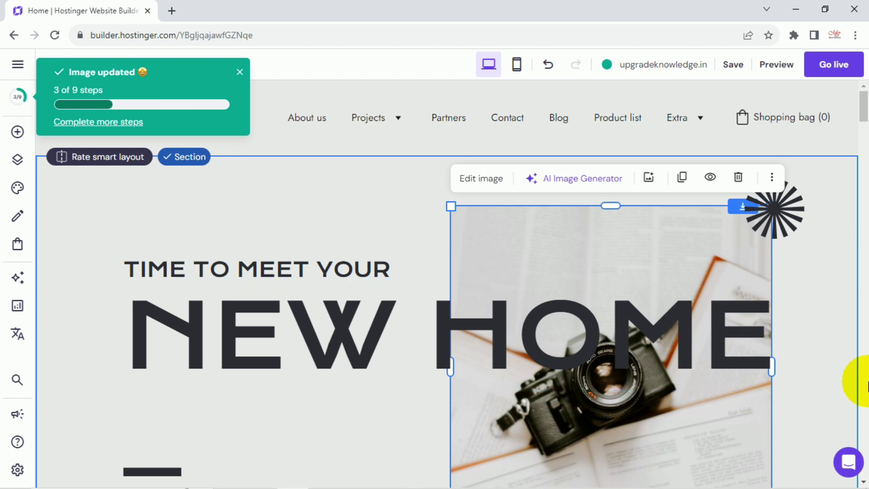
pyautogui.doubleClick(646, 266)
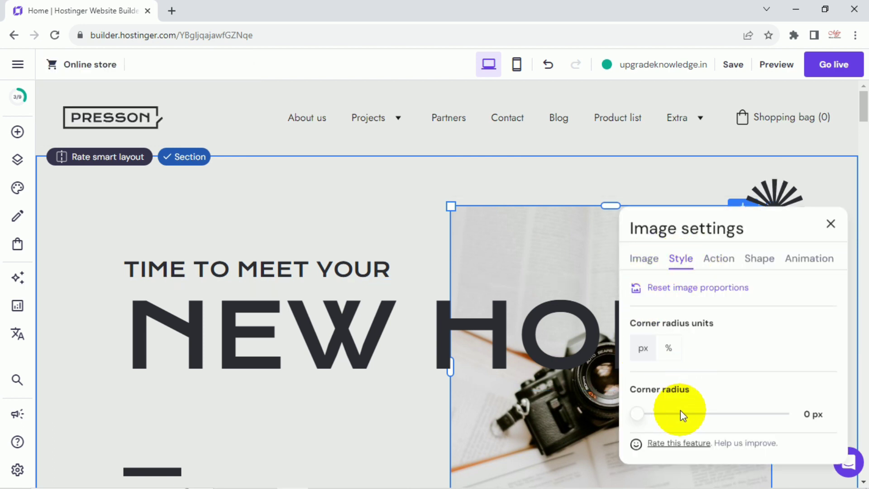
pyautogui.click(720, 259)
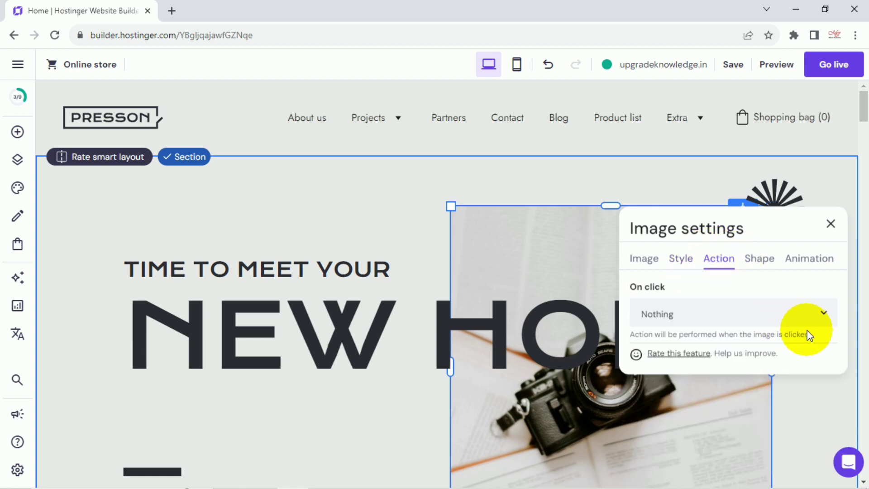
pyautogui.click(814, 313)
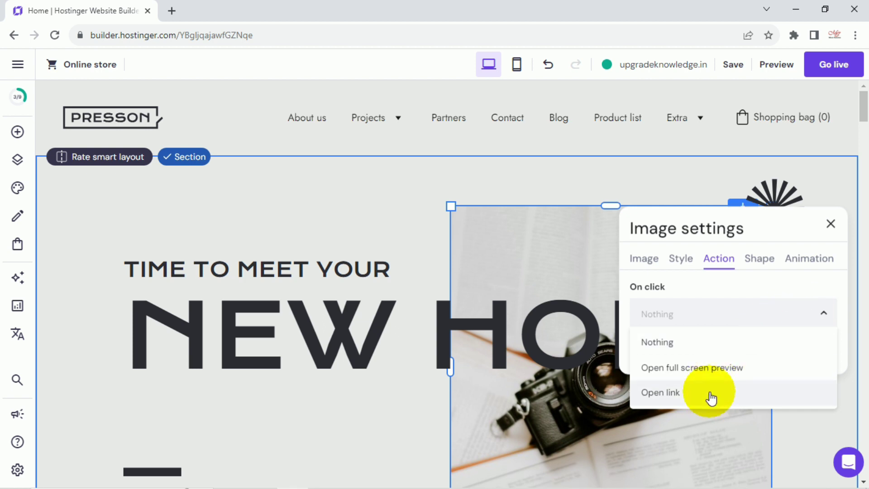
# Try the diamond shape on the camera image and restore it to no shape
pyautogui.click(759, 259)
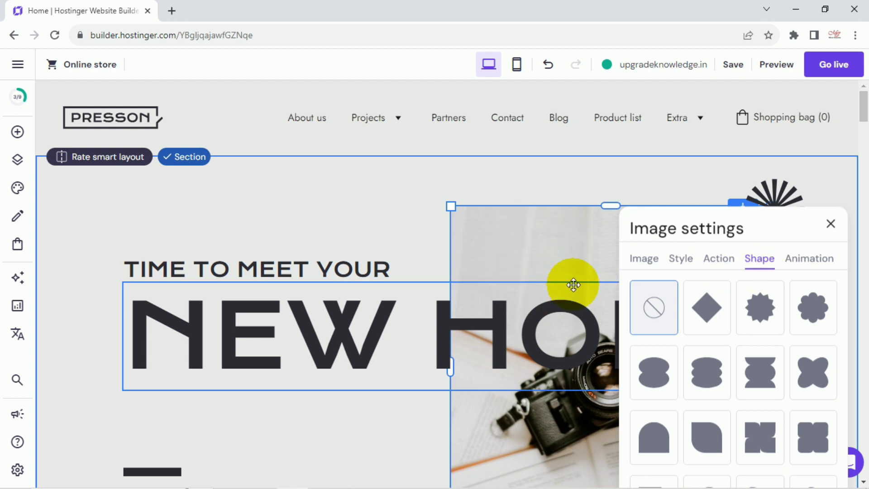
pyautogui.click(705, 312)
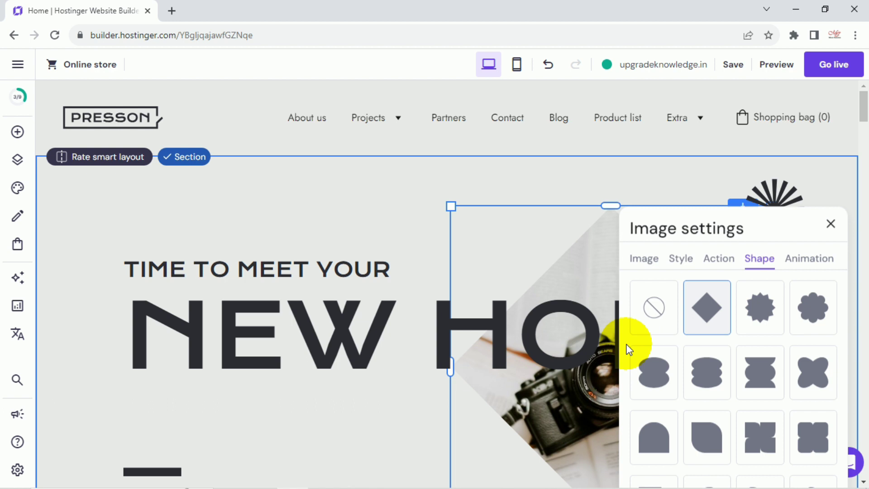
pyautogui.click(801, 321)
pyautogui.click(663, 309)
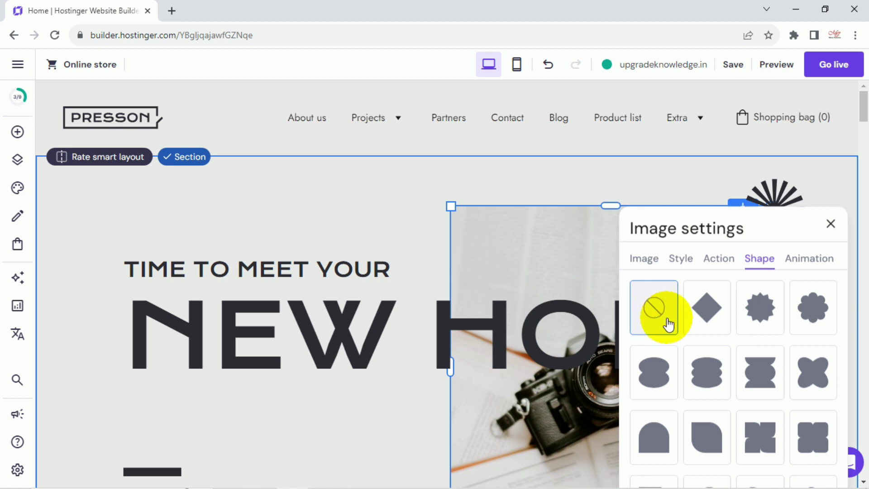
# Try the Fade animation on the camera image, restore the Slide animation and close the image settings
pyautogui.click(825, 262)
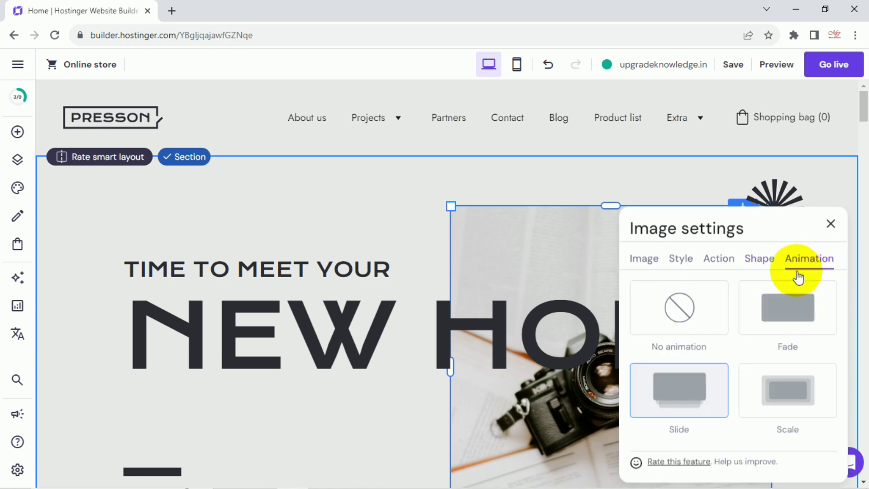
pyautogui.click(780, 317)
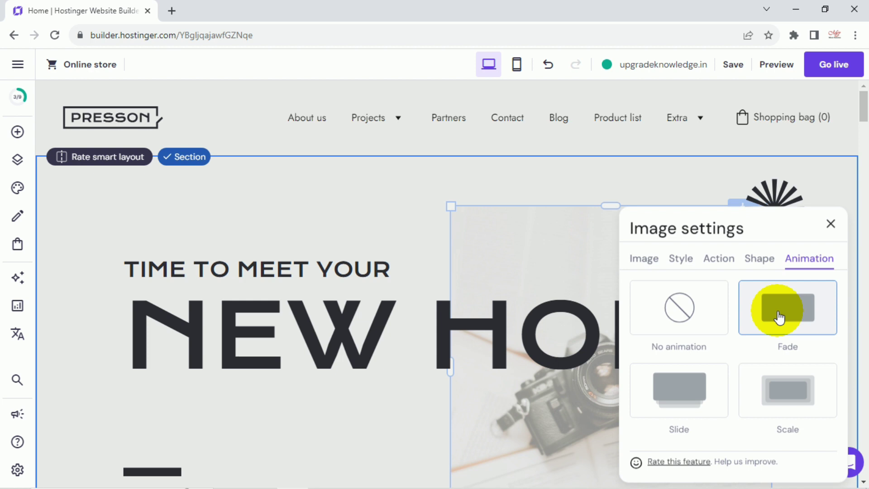
pyautogui.click(698, 396)
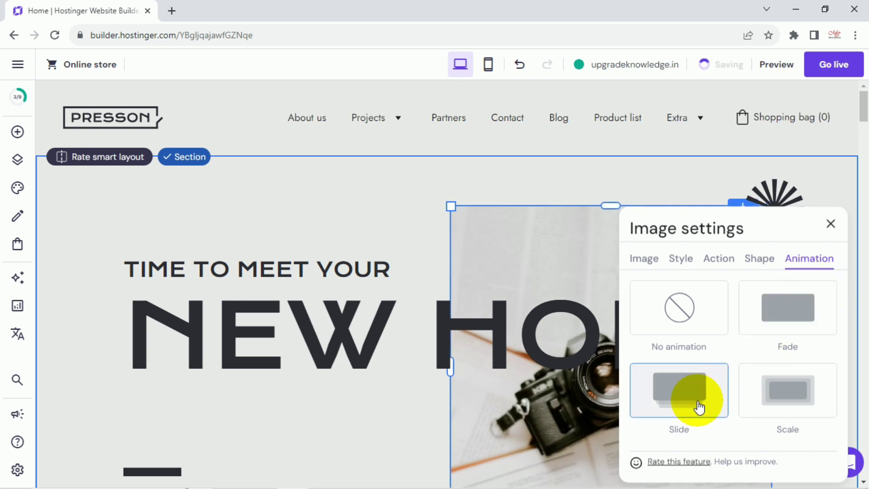
pyautogui.click(833, 227)
# Replace the "TIME TO MEET YOUR" text in the first section with "Welcome"
pyautogui.scroll(-3, 307, 341)
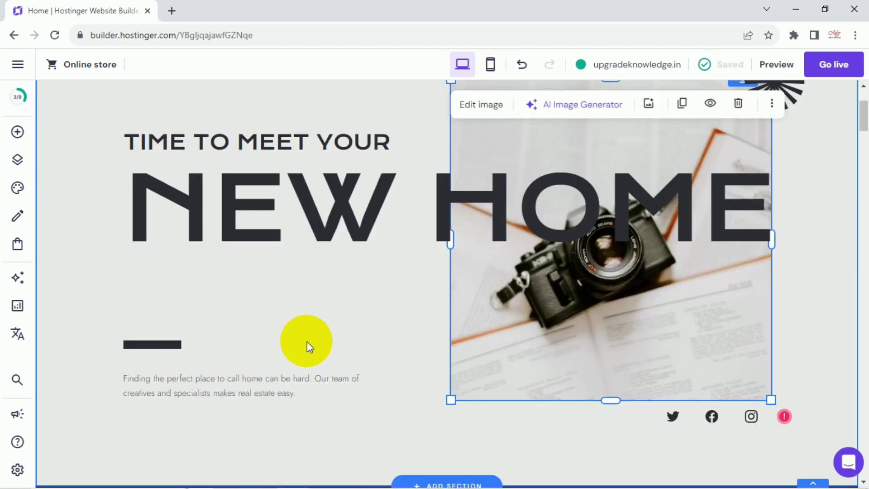
pyautogui.scroll(3, 333, 352)
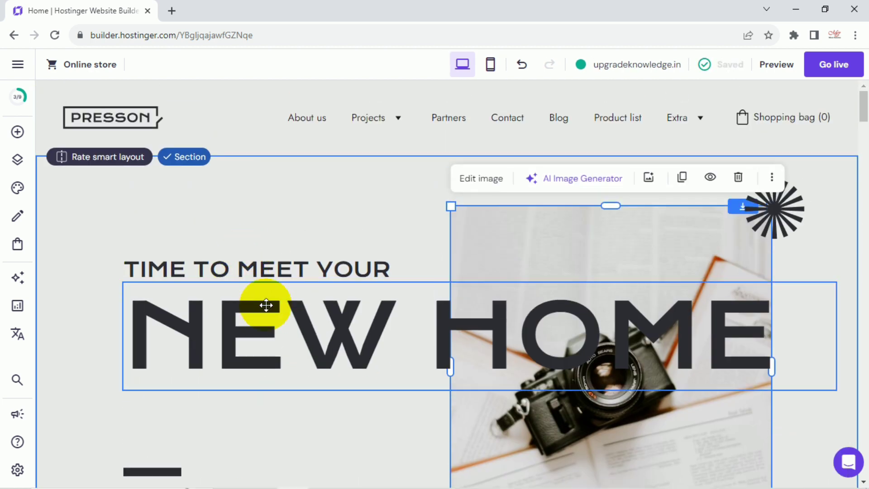
pyautogui.click(265, 270)
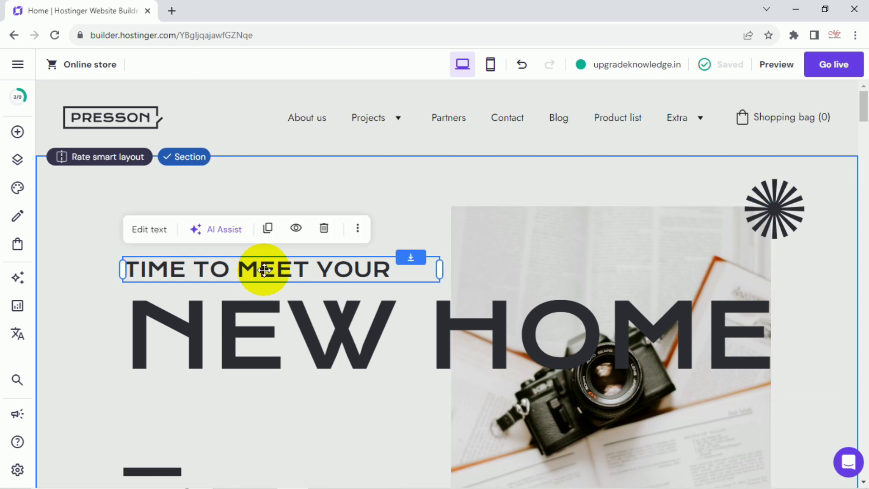
pyautogui.click(152, 233)
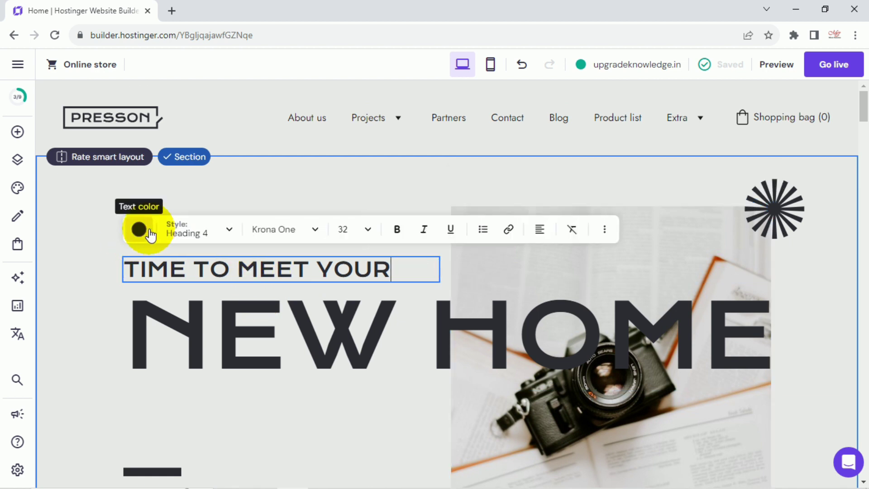
pyautogui.moveTo(394, 277); pyautogui.dragTo(121, 274)
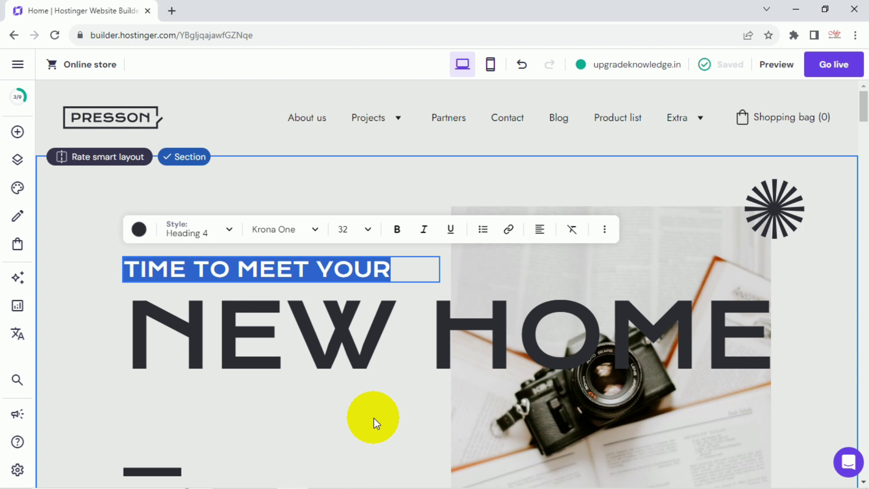
pyautogui.write('Welcome')
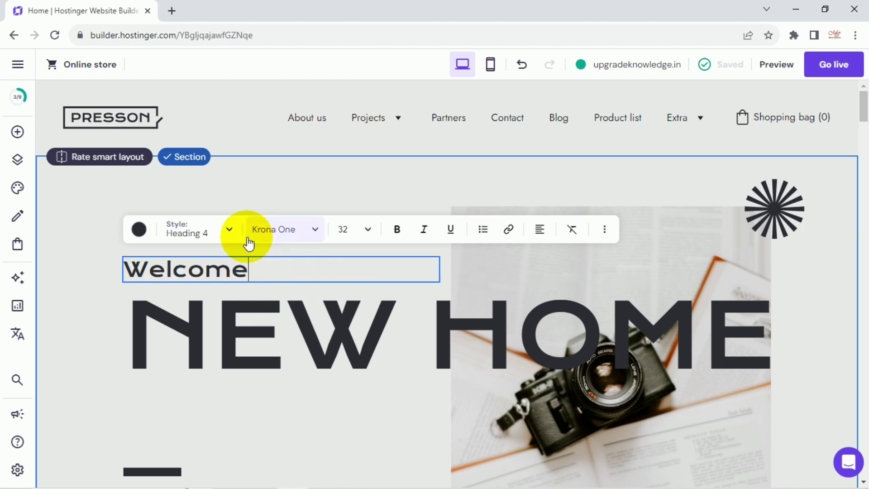
# Review the Welcome text's heading styles, font list and extra options such as line height, background colour and animation
pyautogui.click(235, 230)
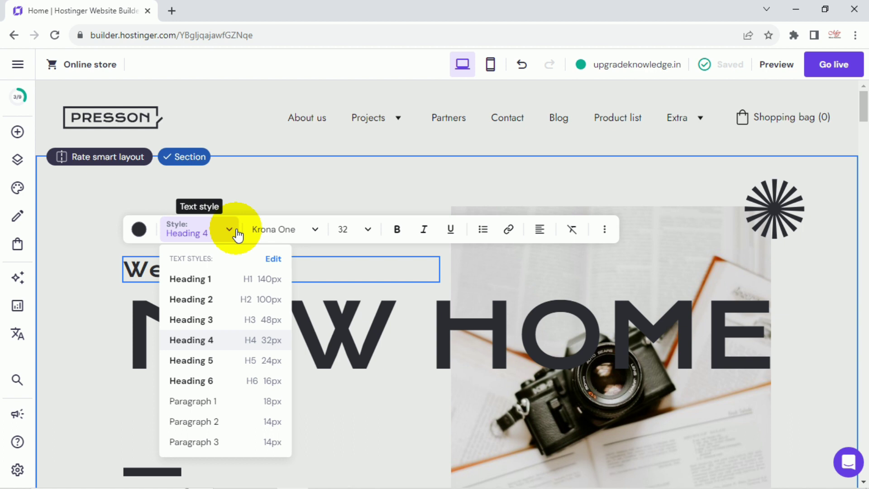
pyautogui.click(237, 231)
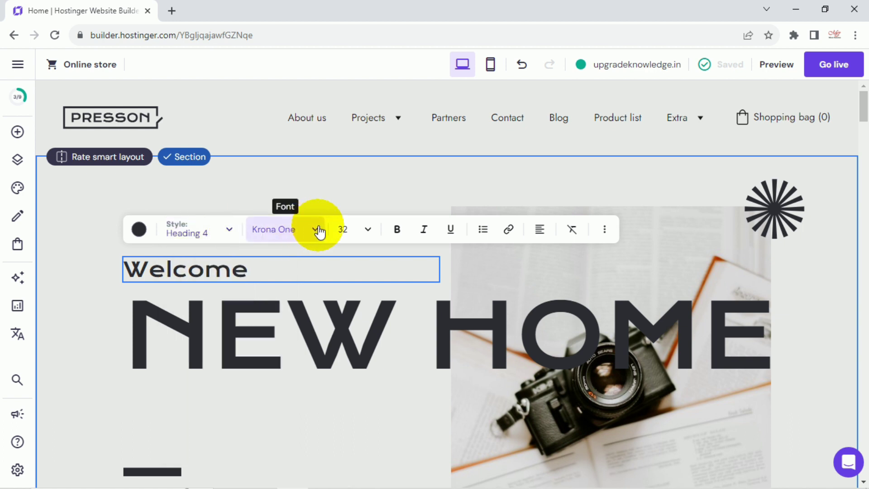
pyautogui.click(317, 229)
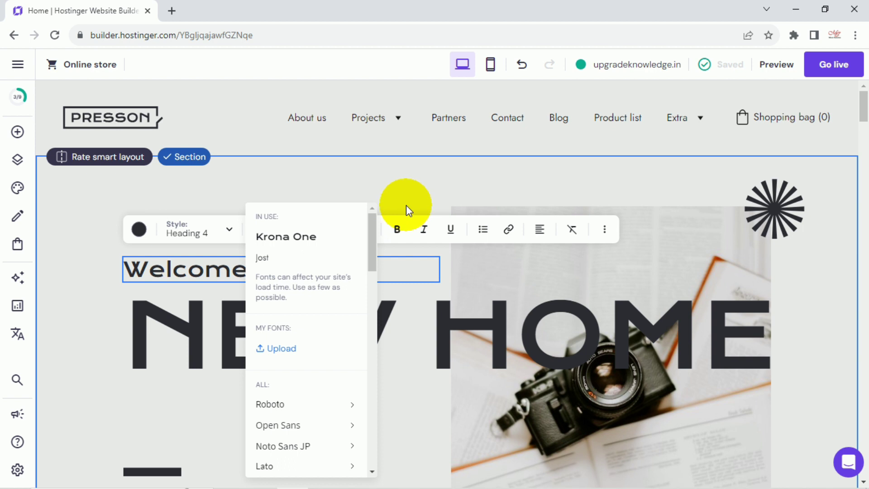
pyautogui.click(451, 235)
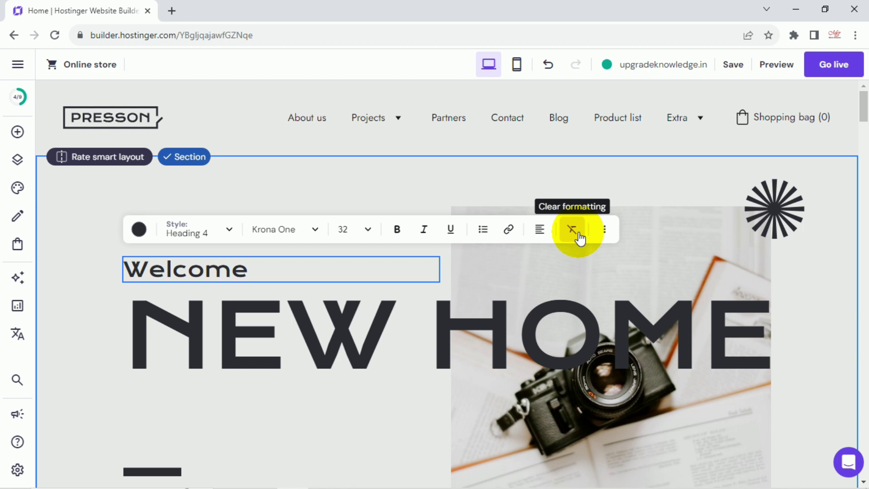
pyautogui.click(606, 231)
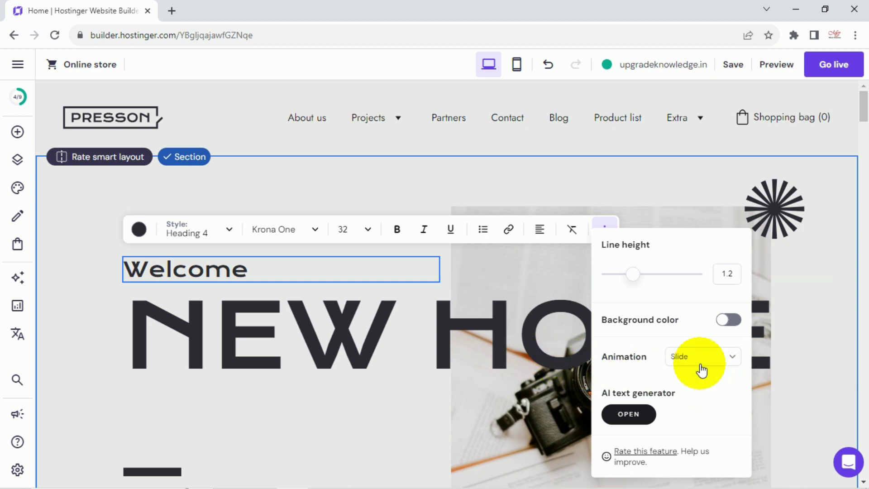
# Look at AI Assist for the Welcome text and close it without generating any text
pyautogui.click(233, 270)
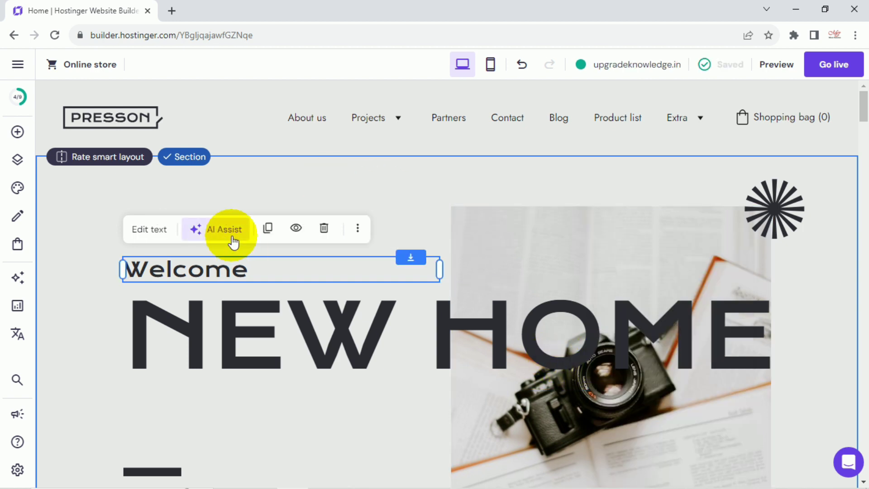
pyautogui.click(233, 240)
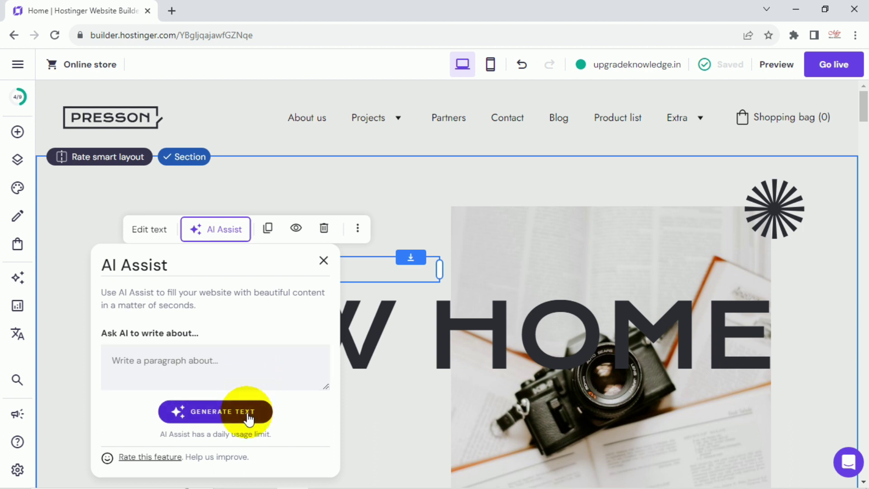
pyautogui.click(349, 194)
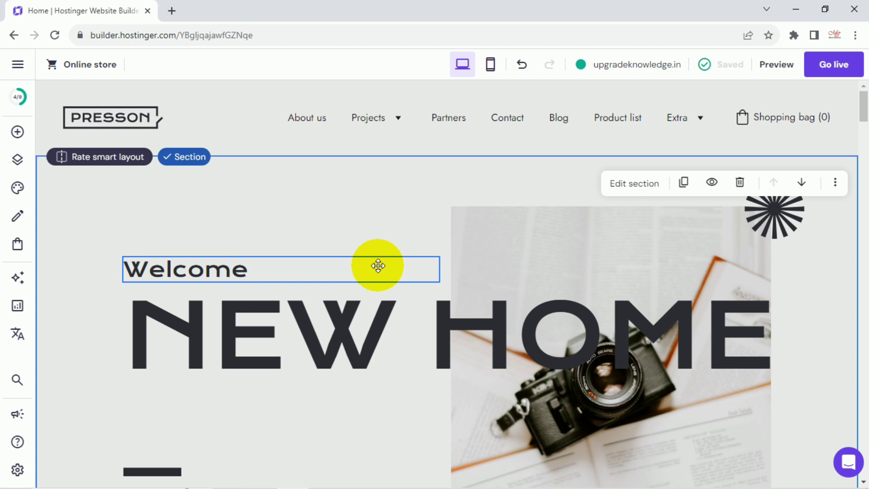
# Look at the editing options for the NEW HOME heading and the short paragraph below it
pyautogui.click(457, 331)
pyautogui.scroll(-4, 452, 330)
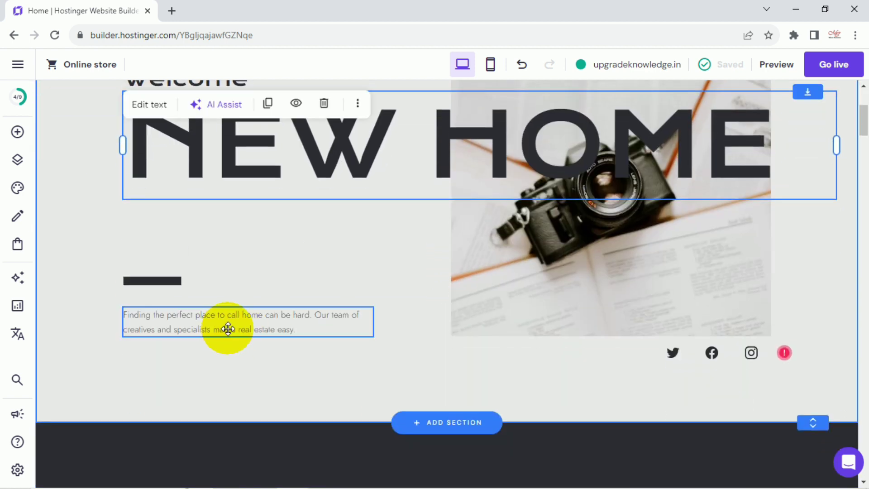
pyautogui.click(299, 319)
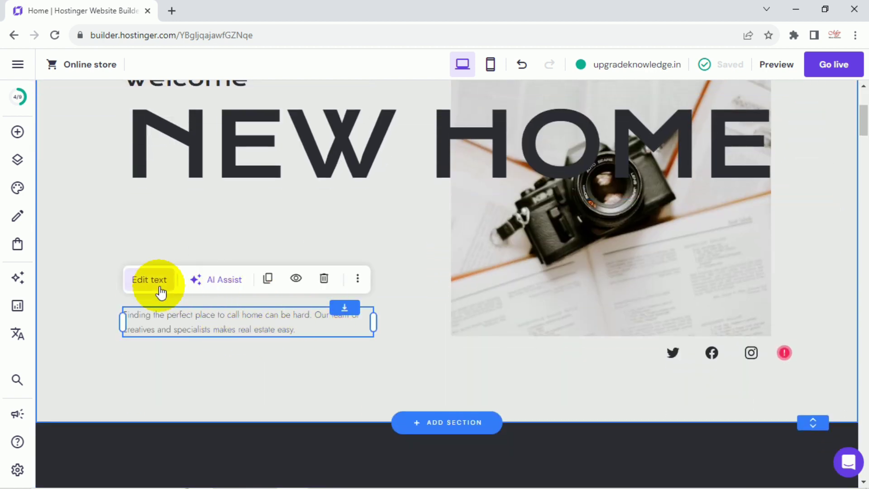
pyautogui.scroll(-1, 433, 346)
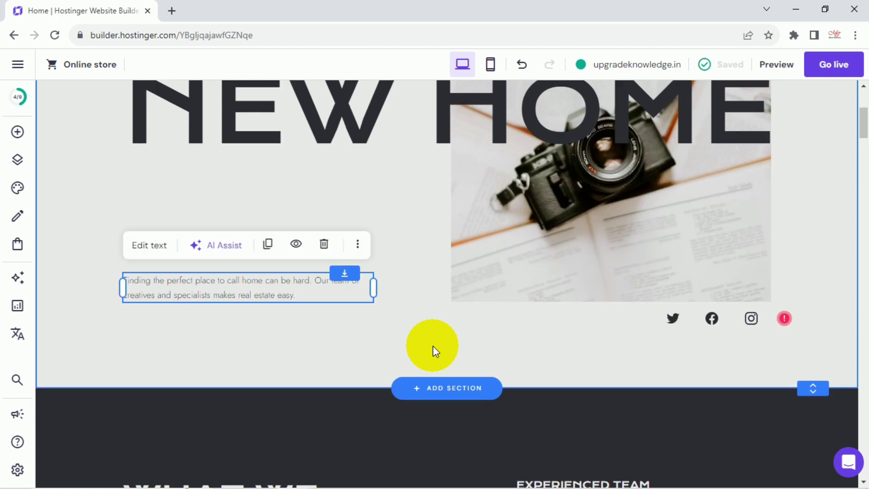
# Browse the available section templates and add a blank section directly below the homepage's first section
pyautogui.scroll(-1, 433, 346)
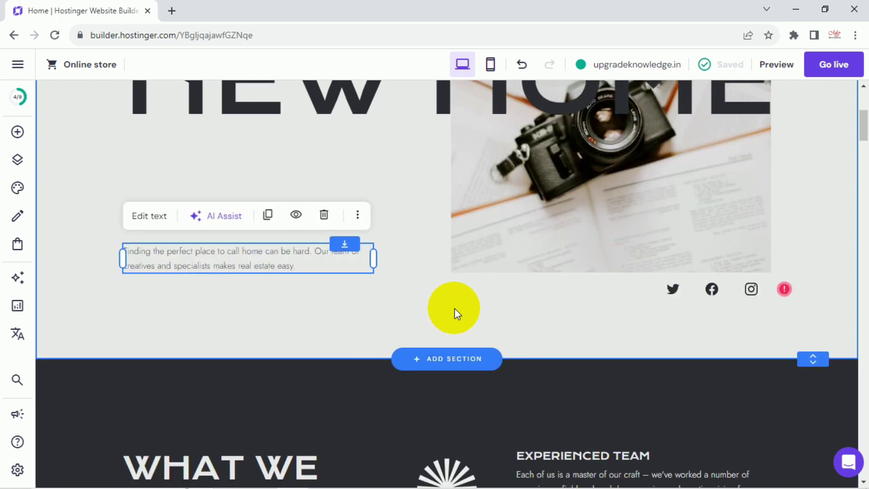
pyautogui.click(448, 362)
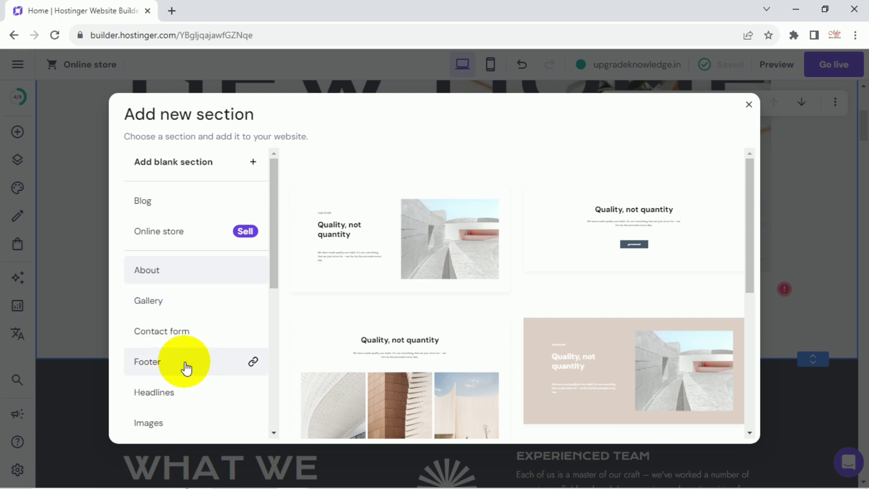
pyautogui.scroll(-3, 203, 385)
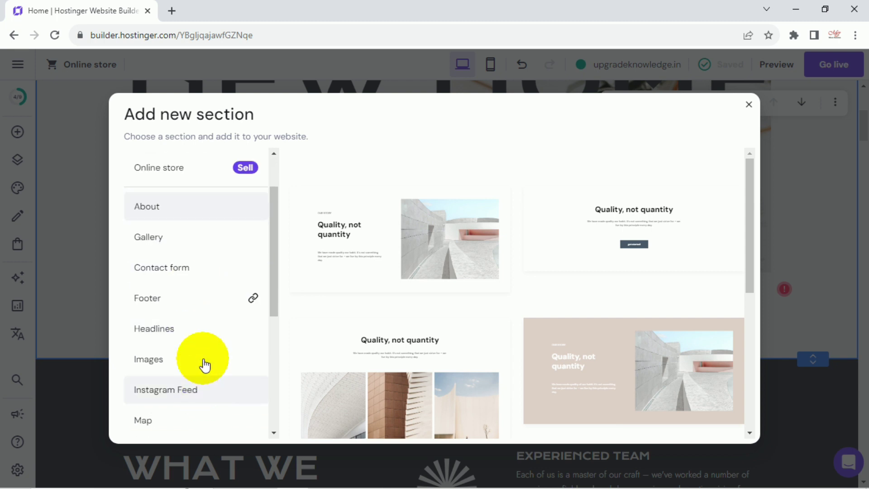
pyautogui.scroll(-1, 205, 358)
pyautogui.scroll(-4, 226, 384)
pyautogui.scroll(8, 226, 385)
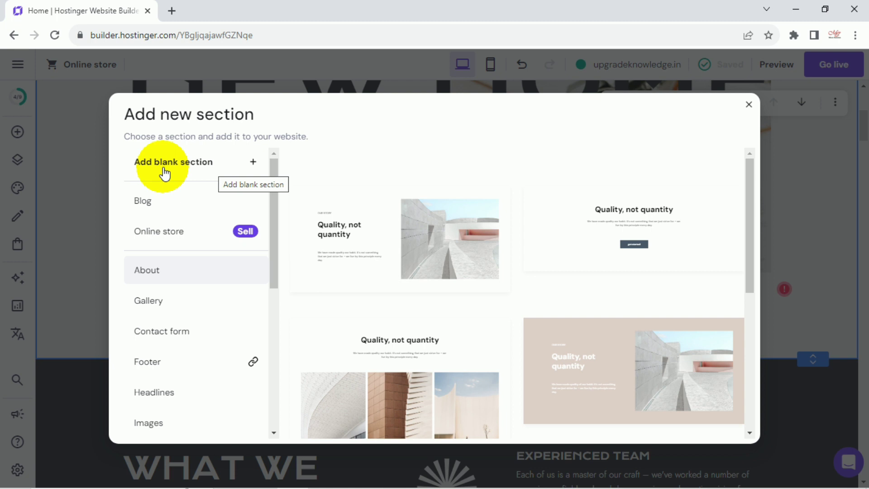
pyautogui.click(200, 169)
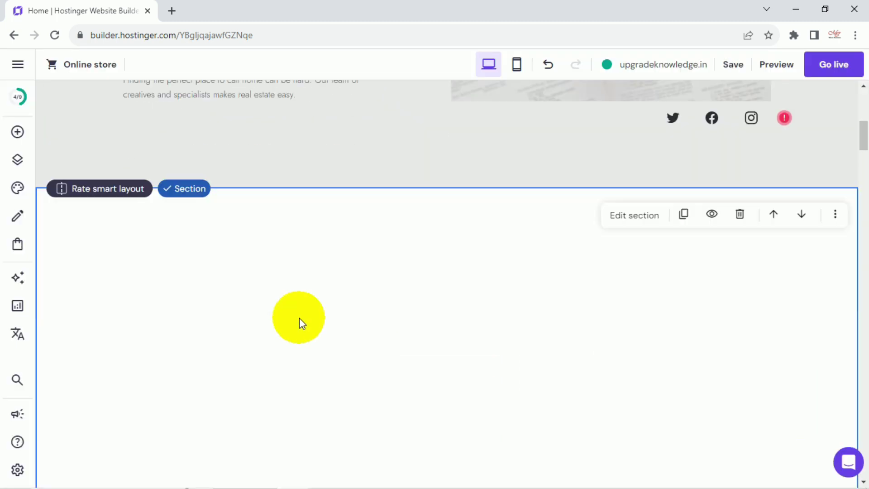
# Add a video element to the new blank section and place it on the section's left side
pyautogui.scroll(-5, 508, 311)
pyautogui.scroll(6, 354, 264)
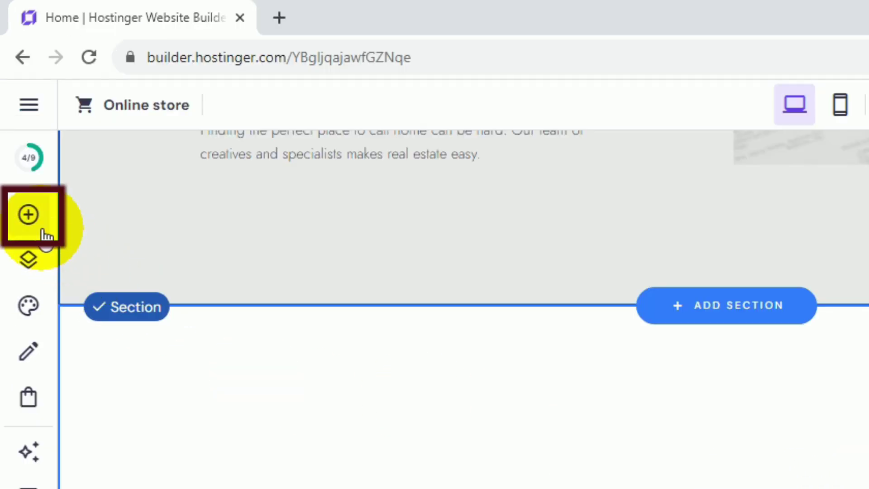
pyautogui.click(46, 234)
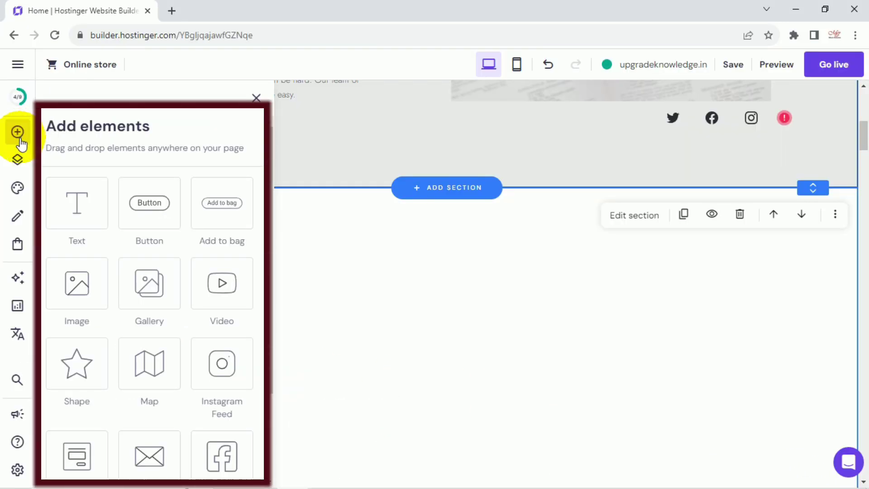
pyautogui.click(232, 290)
pyautogui.moveTo(397, 339); pyautogui.dragTo(154, 307)
pyautogui.scroll(-3, 359, 291)
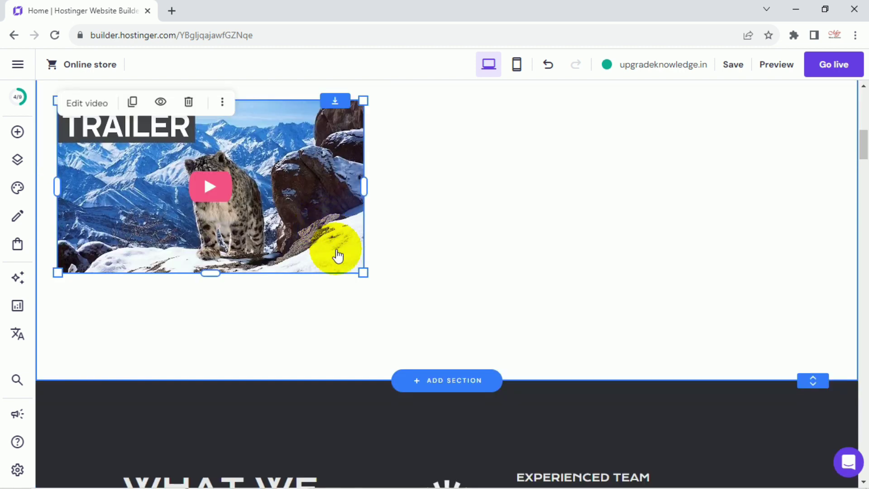
# Enlarge the video in the new section proportionally until it spans about the left half of the section
pyautogui.moveTo(366, 270); pyautogui.dragTo(486, 337)
pyautogui.scroll(1, 483, 299)
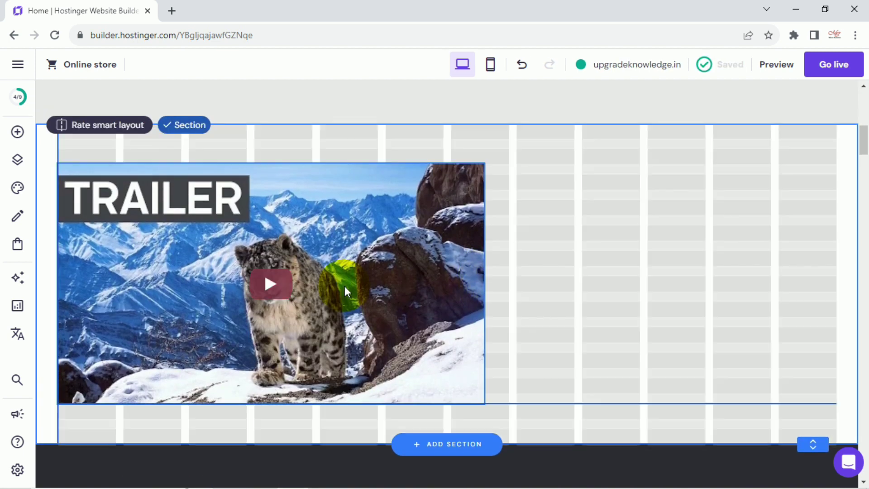
pyautogui.click(344, 287)
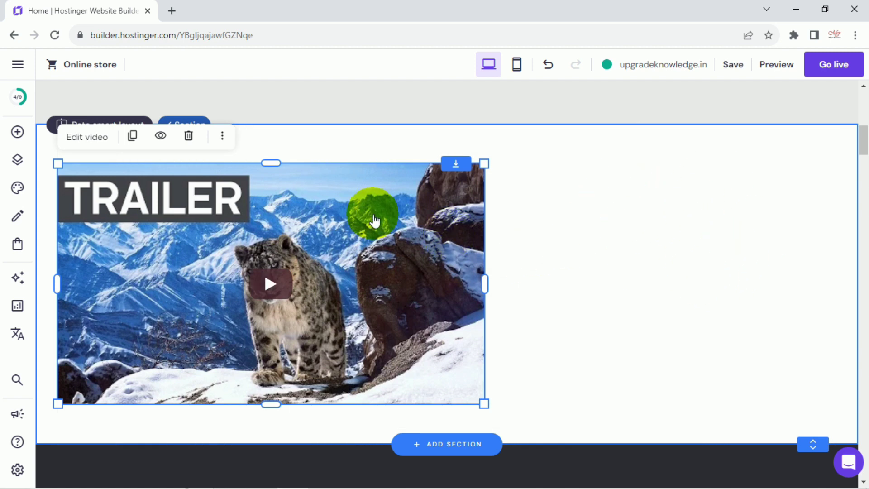
pyautogui.click(633, 230)
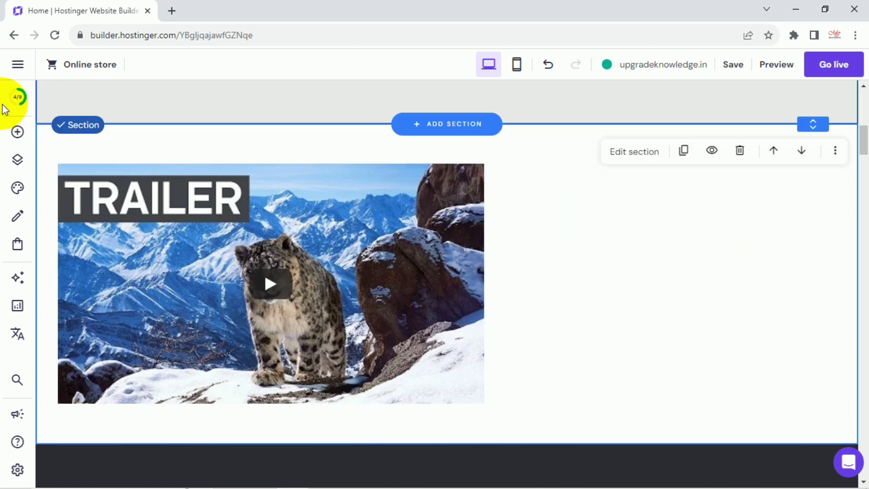
# Add a text element to the new section beside the video's upper right corner, keeping its placeholder text
pyautogui.click(17, 133)
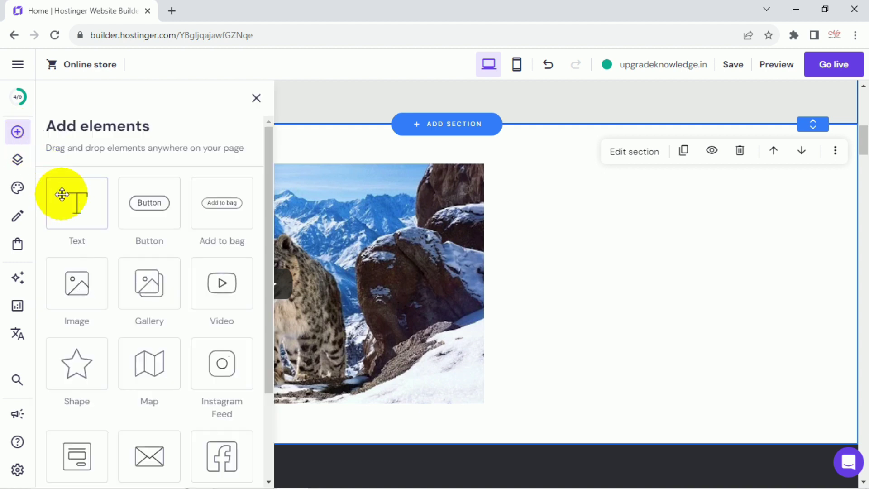
pyautogui.moveTo(85, 214); pyautogui.dragTo(576, 191)
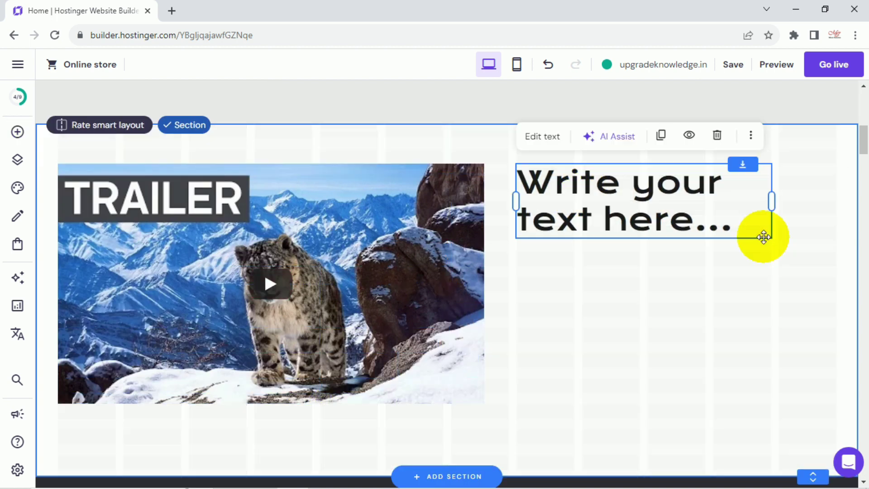
pyautogui.click(561, 138)
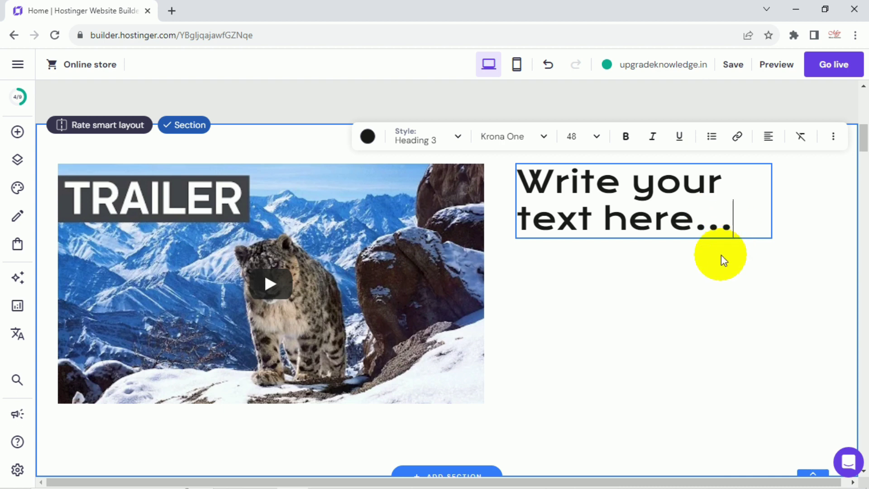
pyautogui.click(315, 244)
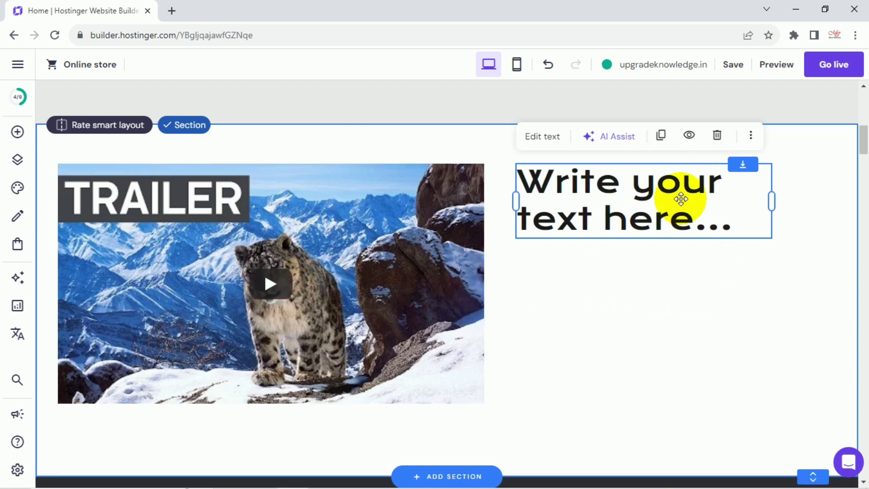
# Look through the available page elements and the remaining homepage sections down to the footer
pyautogui.click(16, 132)
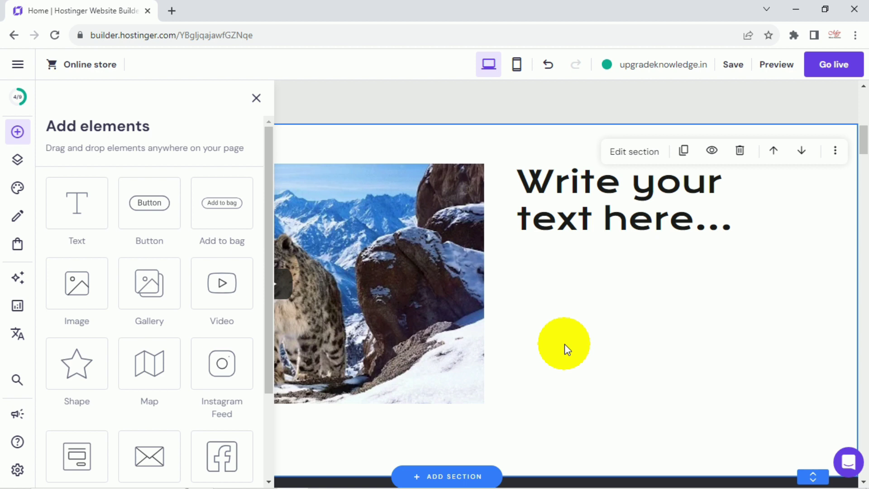
pyautogui.scroll(-3, 196, 332)
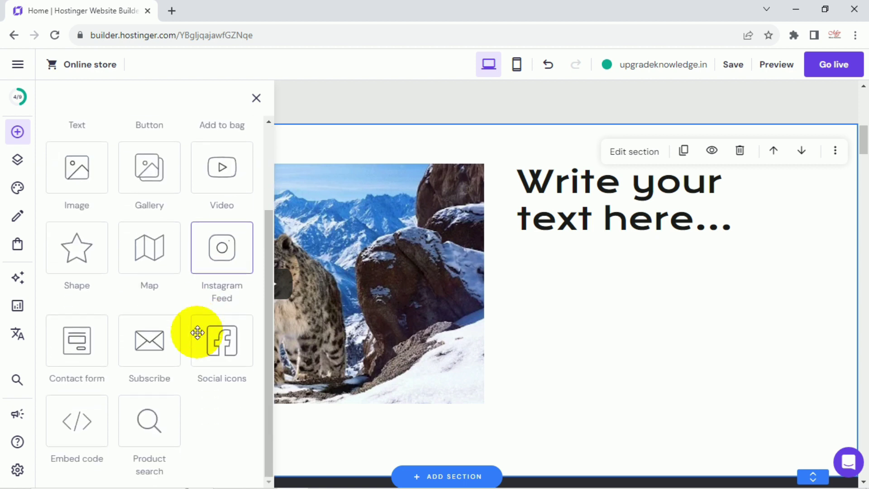
pyautogui.scroll(-18, 585, 307)
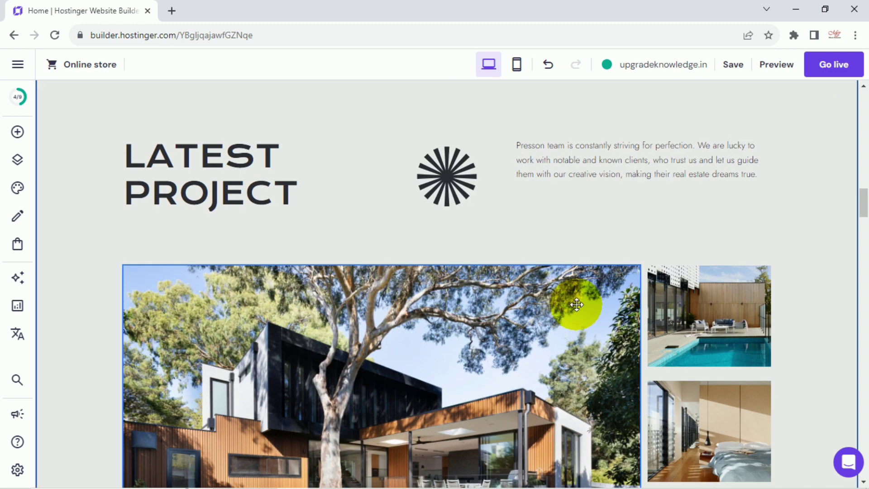
pyautogui.scroll(-3, 570, 304)
pyautogui.scroll(7, 370, 251)
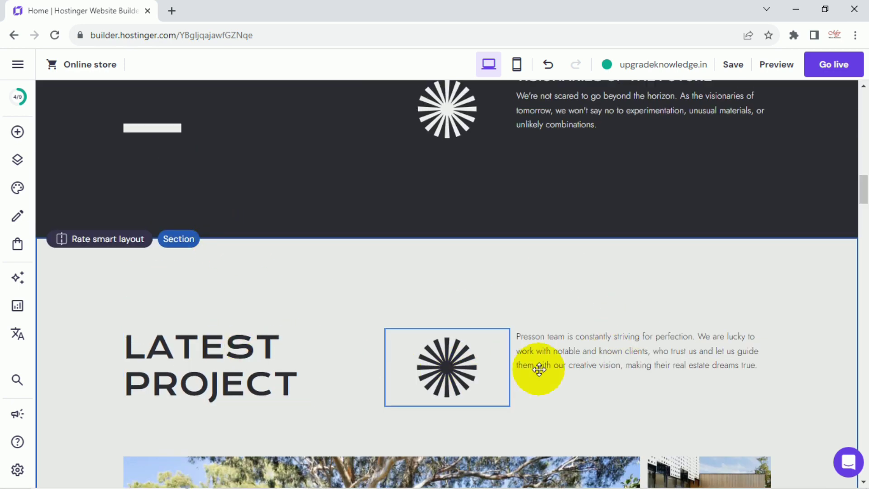
pyautogui.scroll(-4, 539, 371)
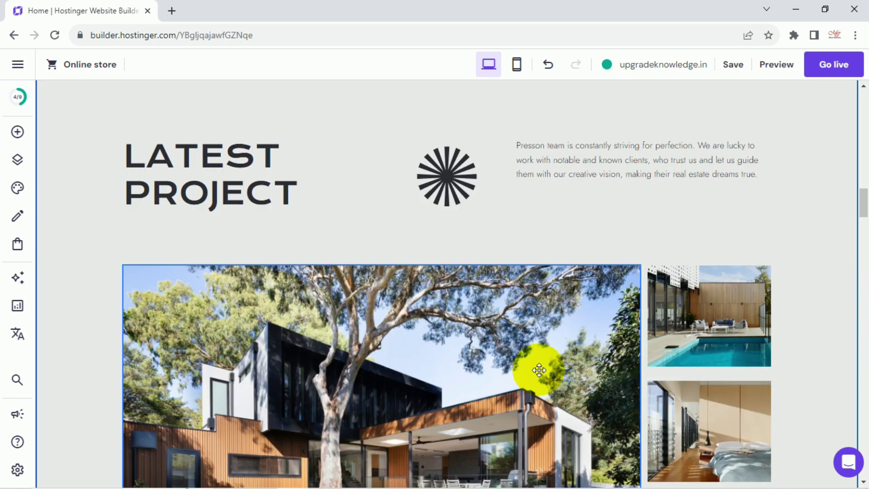
pyautogui.scroll(-15, 539, 371)
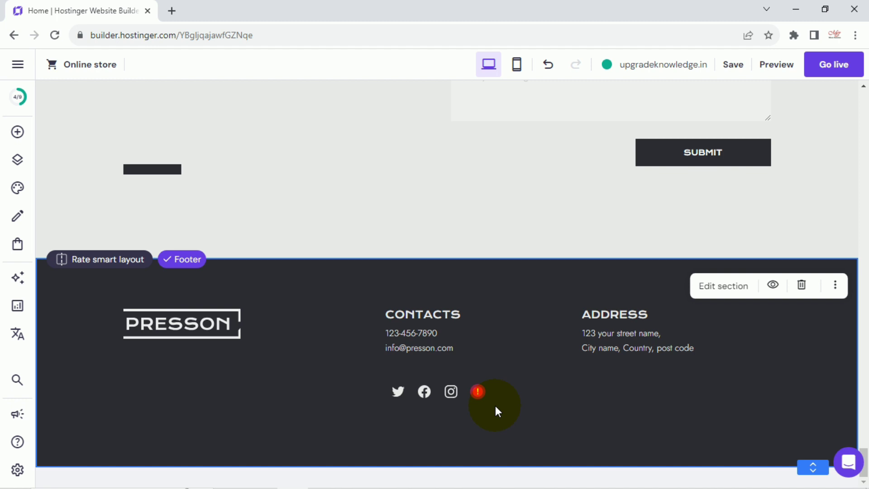
# Look at the link settings of the footer's social icons, including the Twitter link, without changing them
pyautogui.click(424, 391)
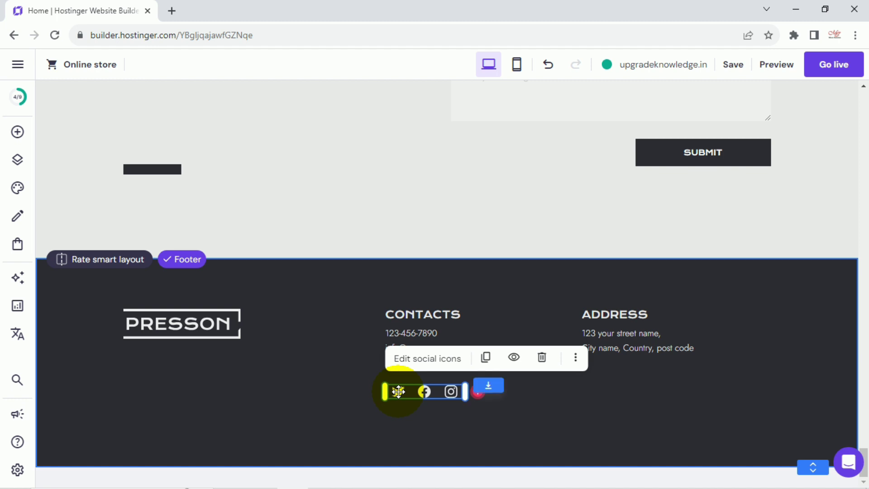
pyautogui.click(447, 362)
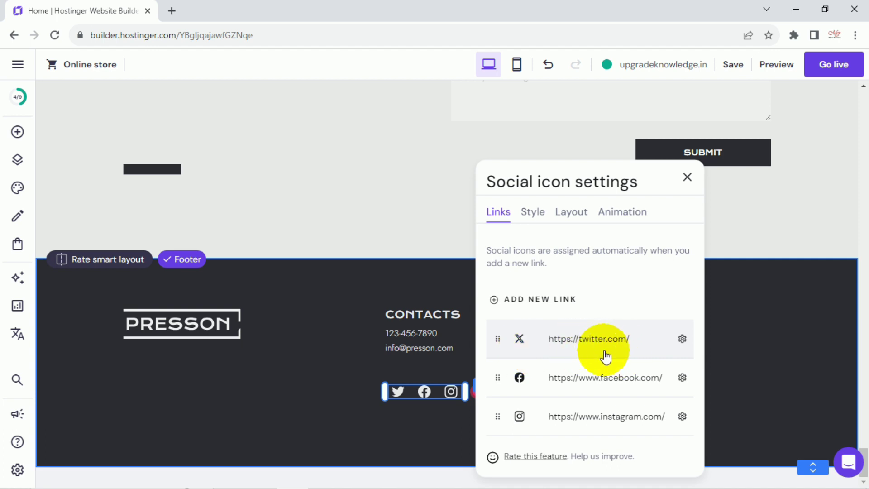
pyautogui.click(682, 340)
pyautogui.click(660, 372)
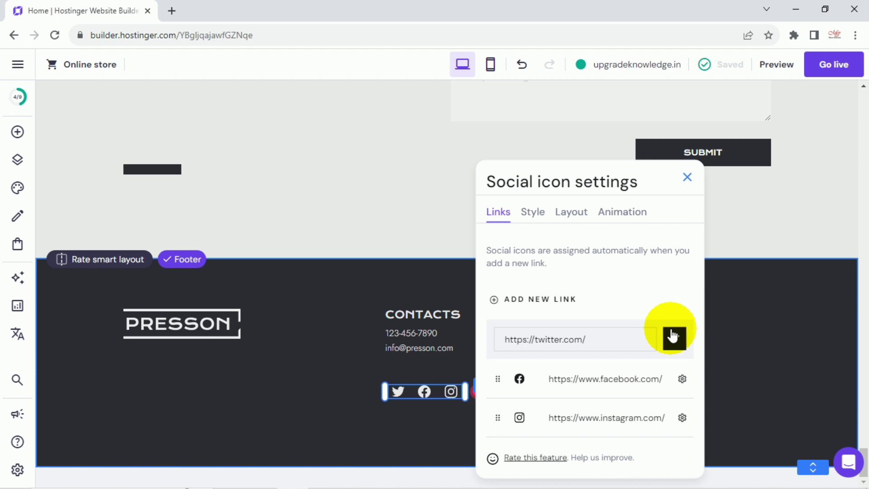
pyautogui.click(607, 407)
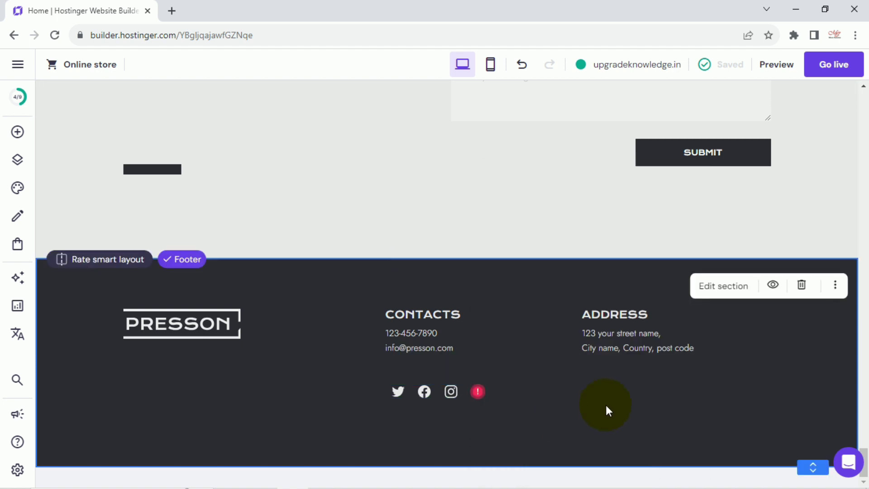
pyautogui.click(482, 392)
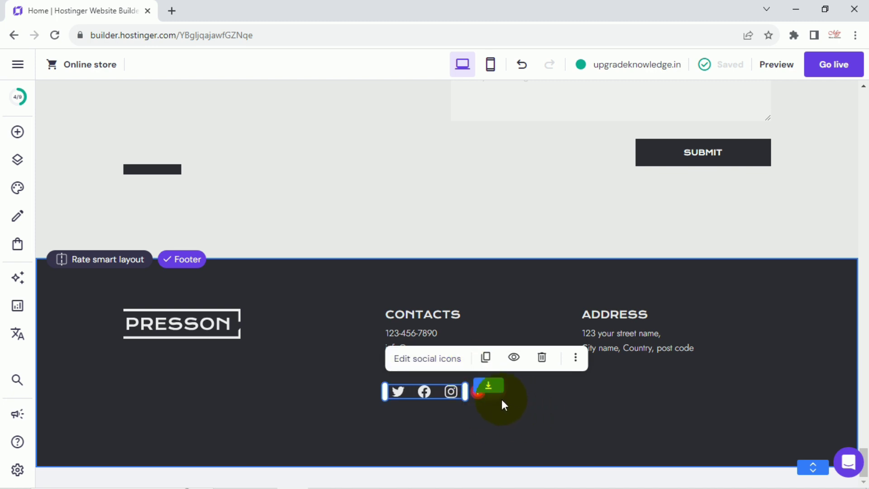
pyautogui.click(565, 399)
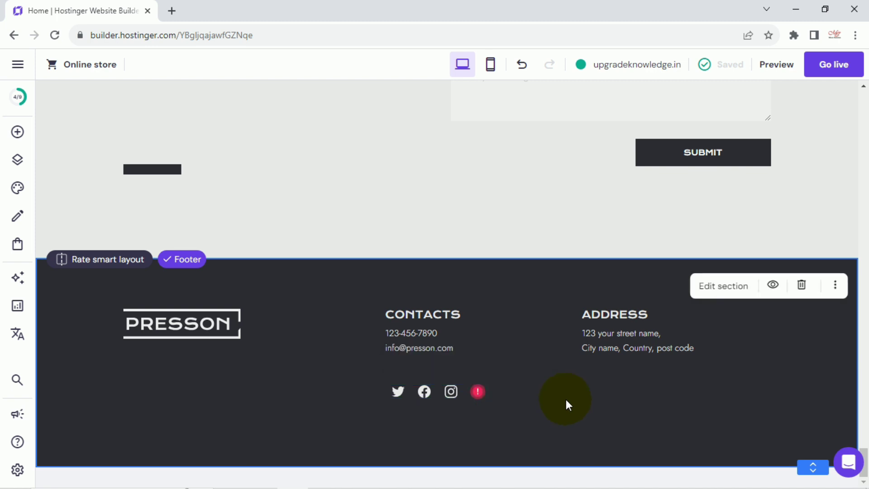
# Review the main navigation pages and the options for adding a new link, and close them without adding one
pyautogui.click(16, 163)
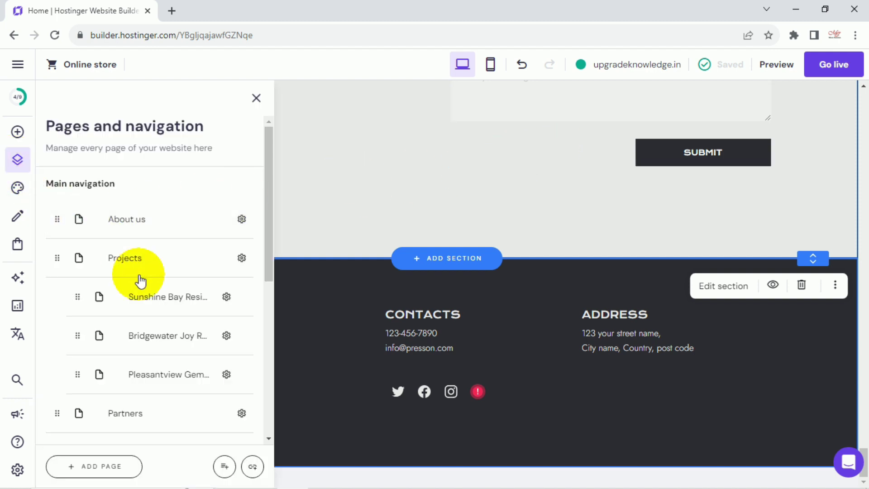
pyautogui.scroll(-2, 148, 305)
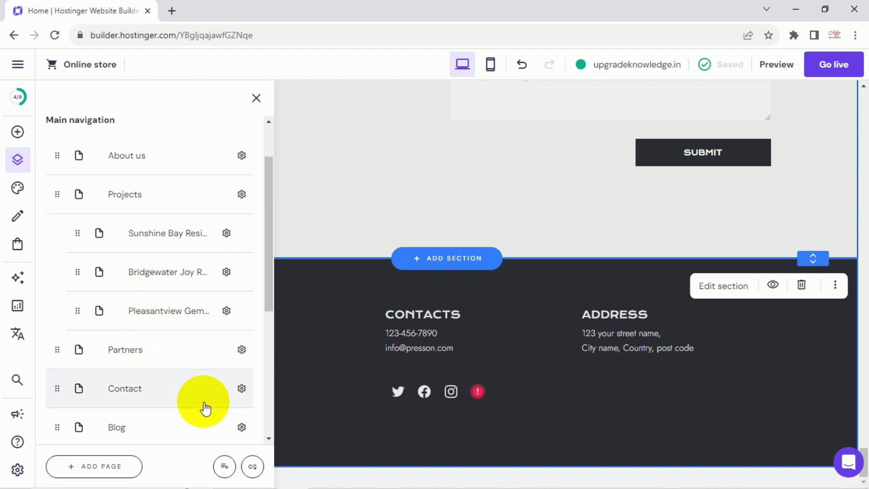
pyautogui.click(252, 467)
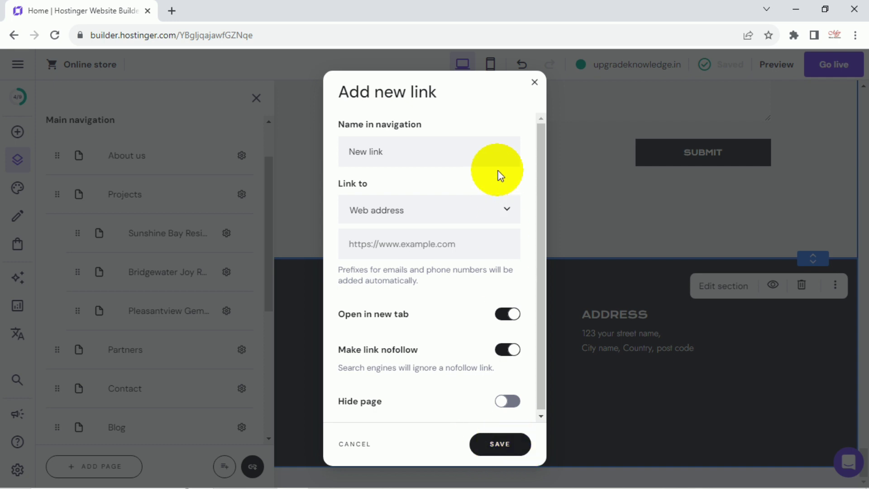
pyautogui.click(535, 82)
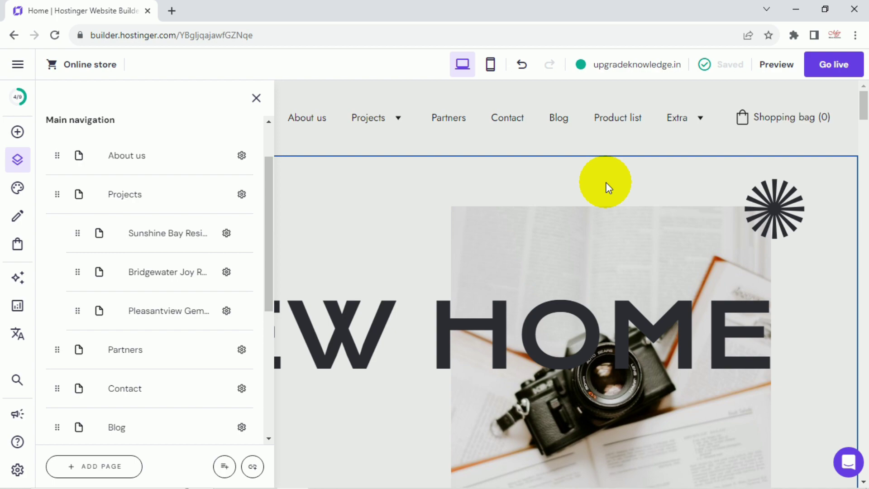
pyautogui.click(256, 98)
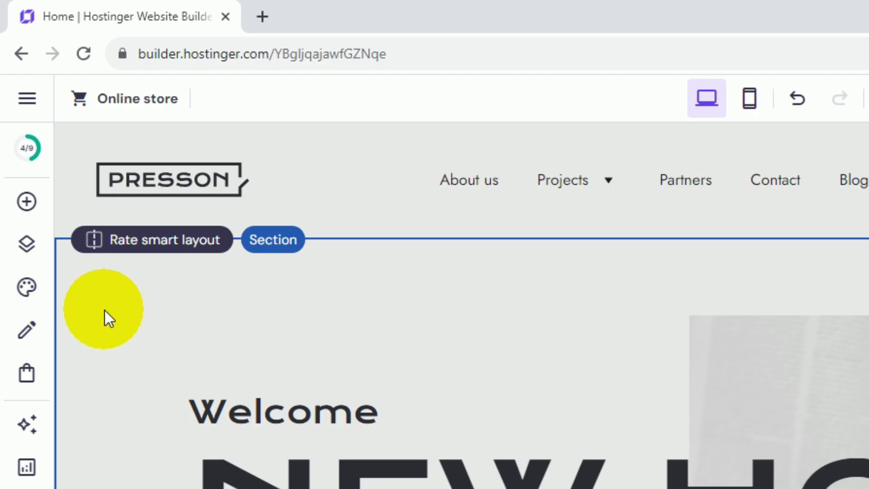
# Look through the website styles for colors, text, buttons and animations
pyautogui.click(27, 290)
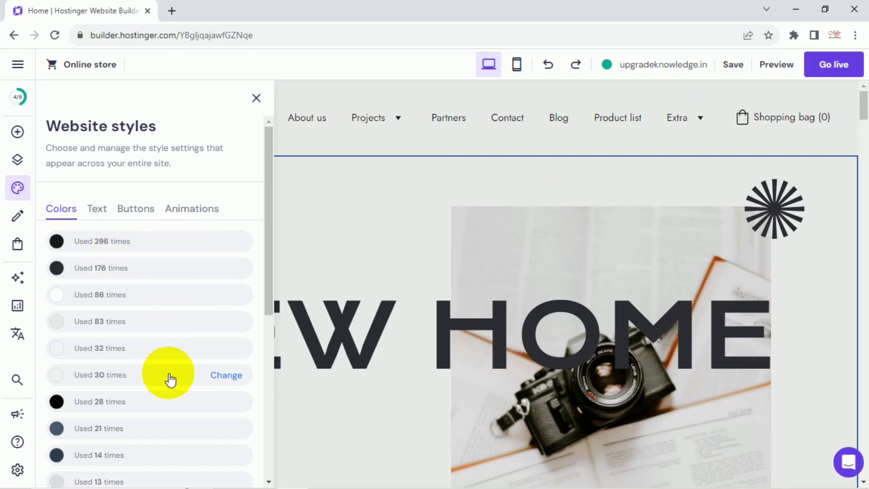
pyautogui.click(102, 215)
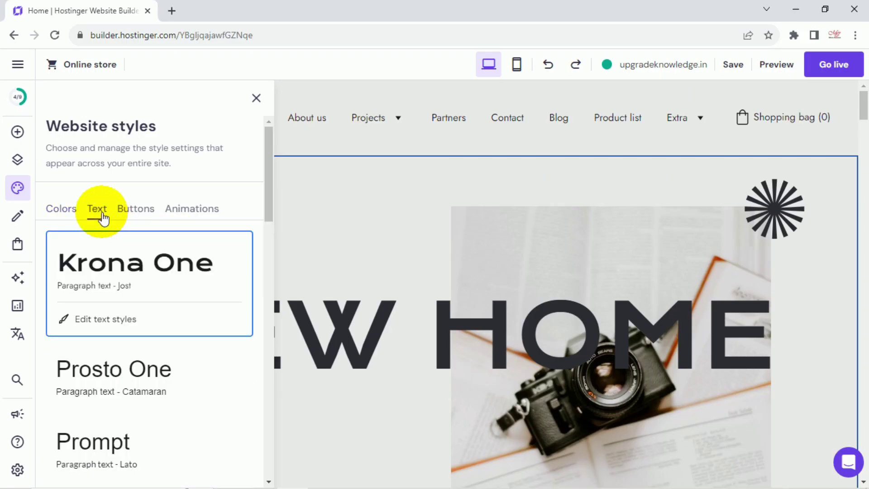
pyautogui.click(135, 212)
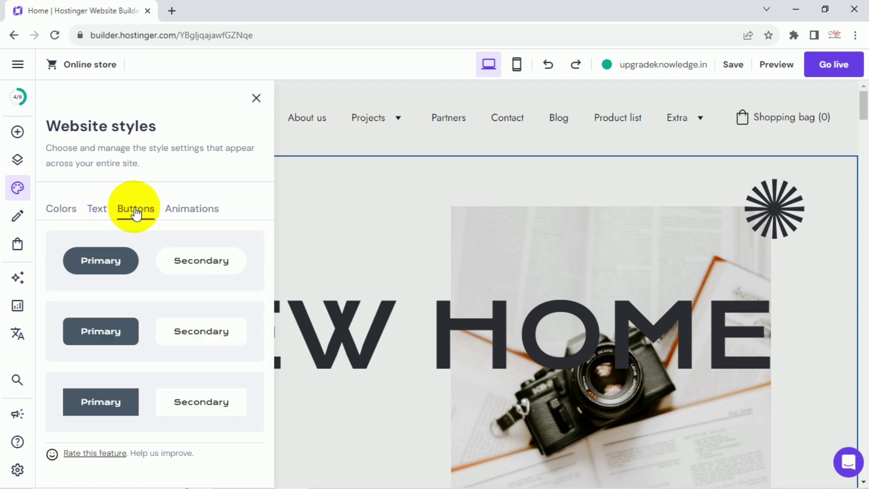
pyautogui.click(193, 209)
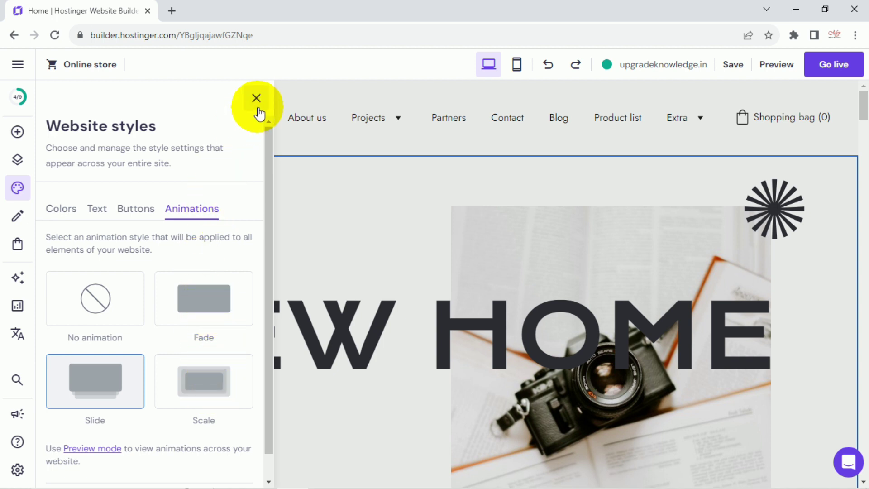
# Look at the list of blog posts and close it again
pyautogui.click(18, 217)
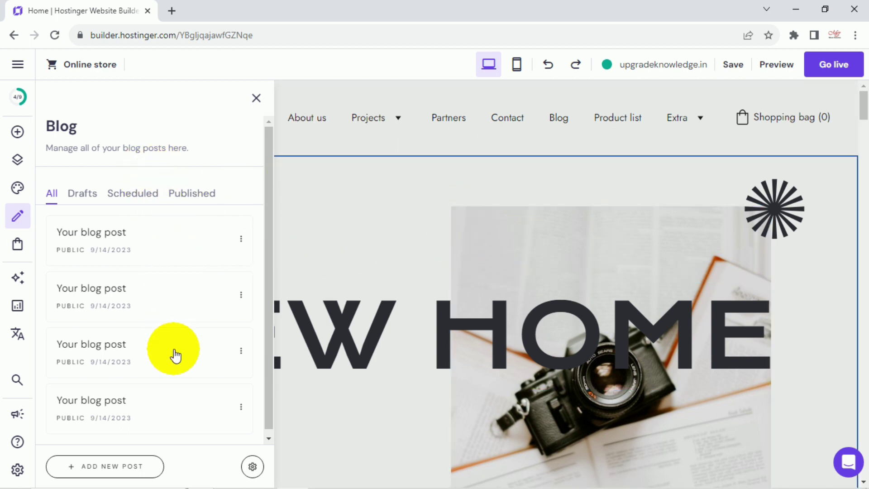
pyautogui.scroll(-1, 176, 357)
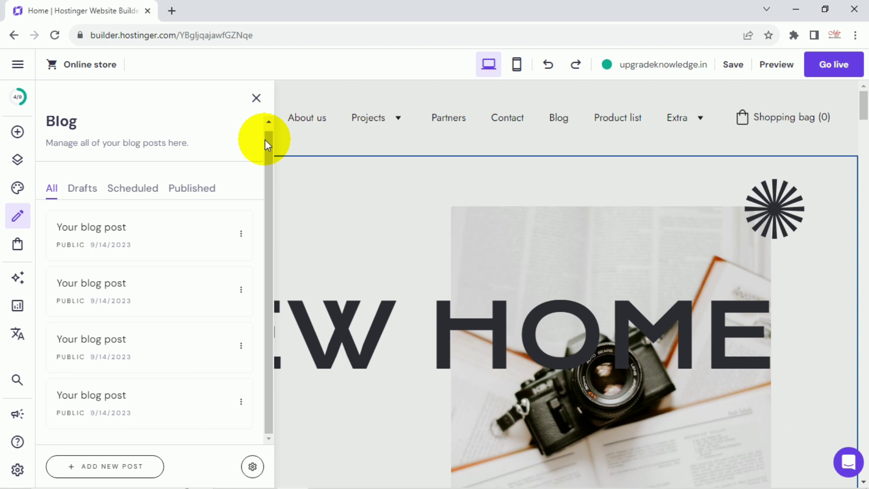
pyautogui.click(14, 213)
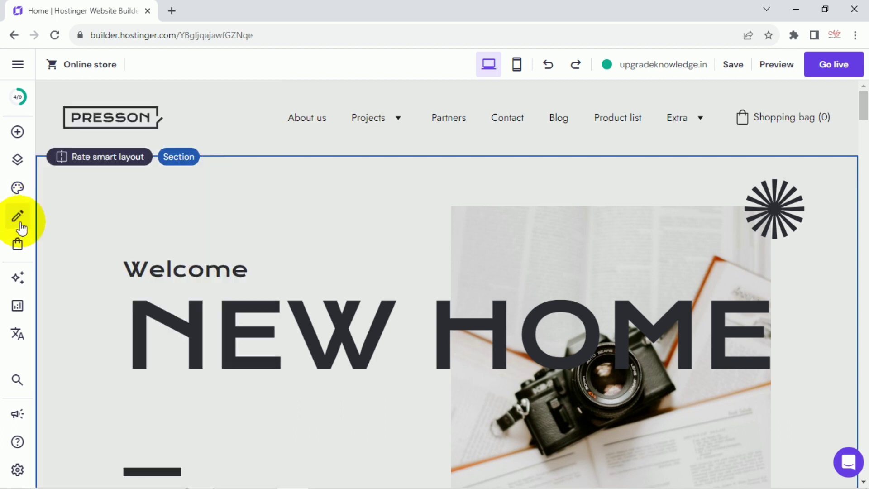
# Look at the online store's product pages and the store manager's name setup, and return to the website builder without naming the store
pyautogui.click(18, 250)
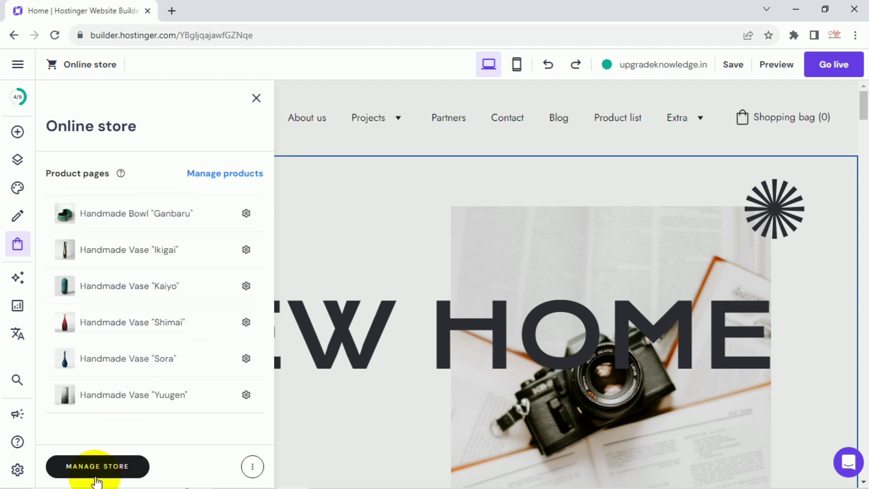
pyautogui.click(132, 473)
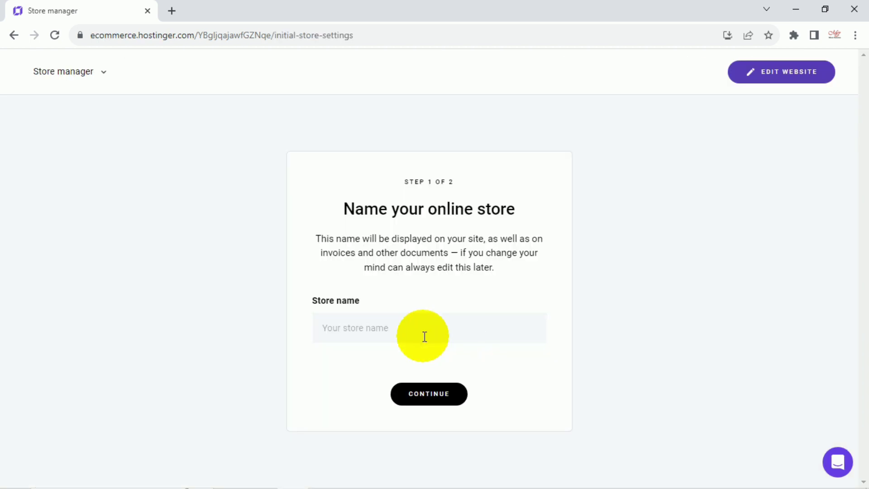
pyautogui.click(362, 343)
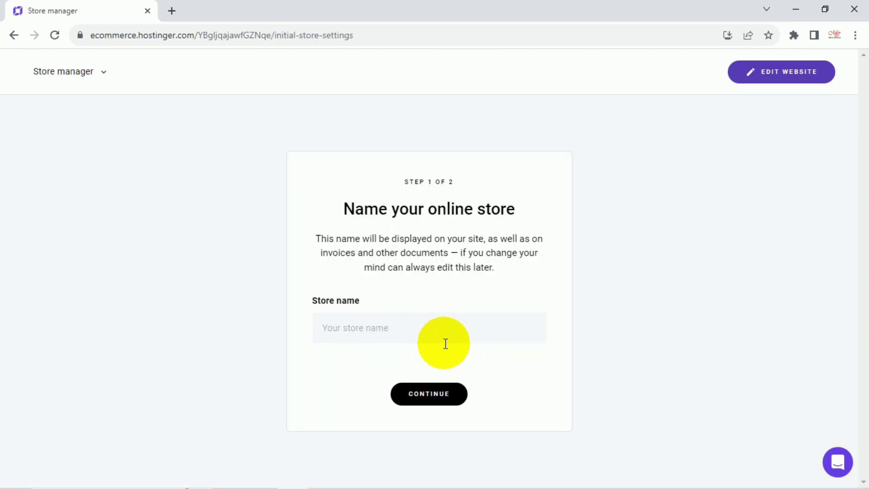
pyautogui.click(14, 35)
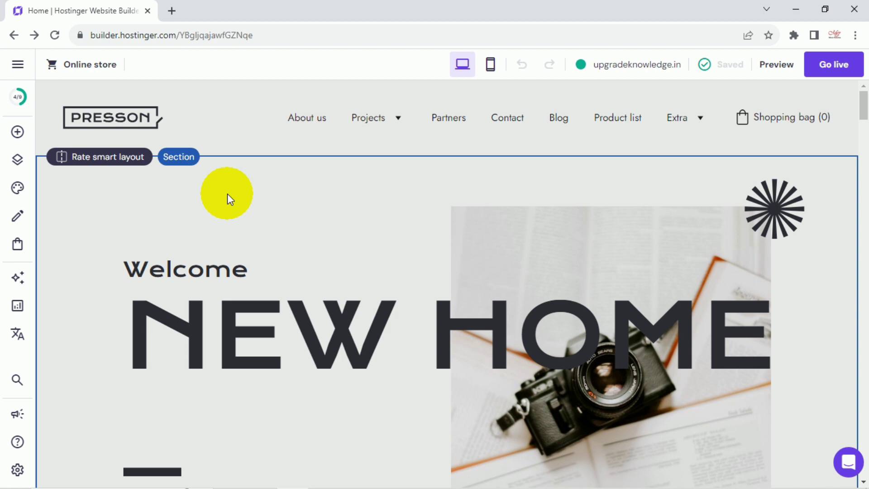
# Generate logo ideas with the AI Logo maker for the brand "Micro Solution", using "Technology" as the brand description
pyautogui.click(18, 278)
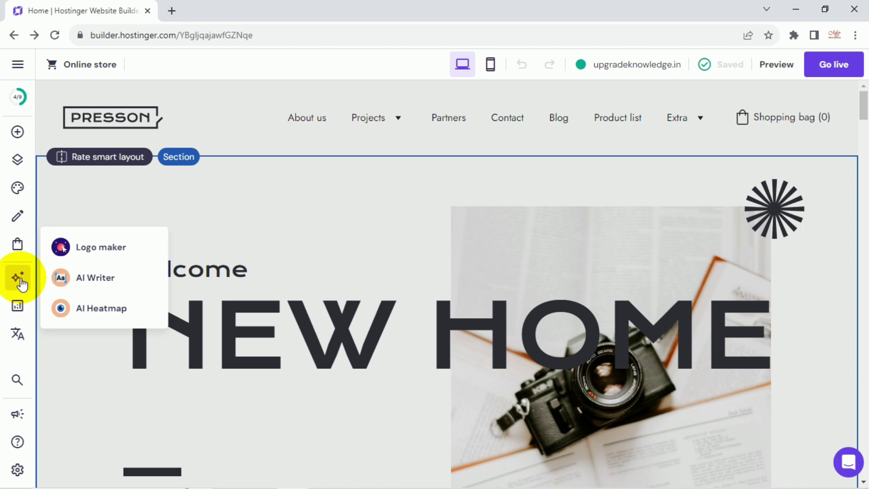
pyautogui.click(138, 257)
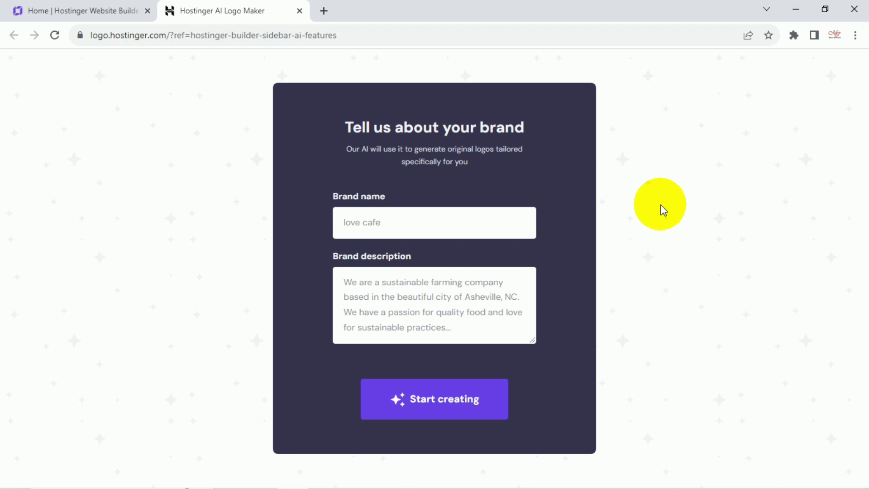
pyautogui.write('Micro Solution')
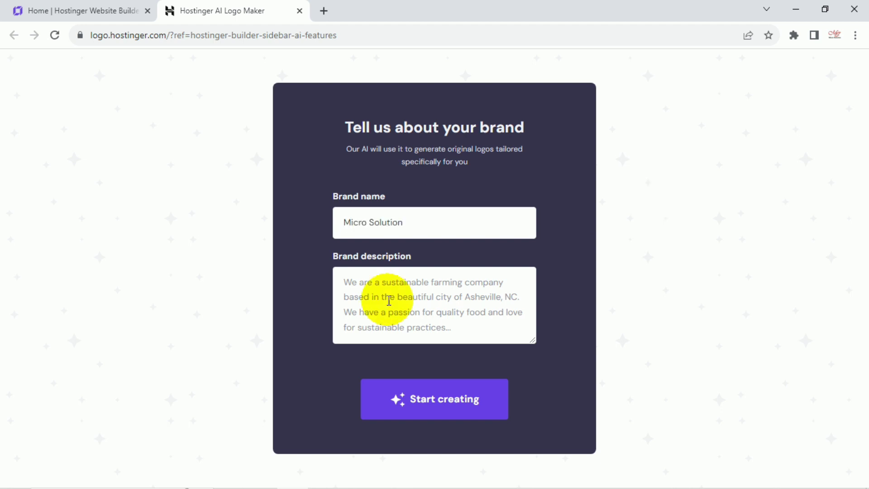
pyautogui.click(430, 292)
pyautogui.write('Technology')
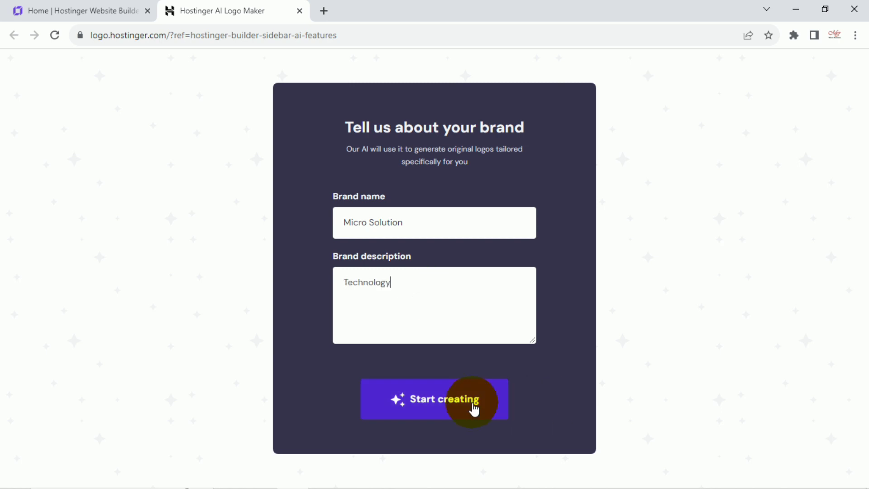
pyautogui.click(444, 410)
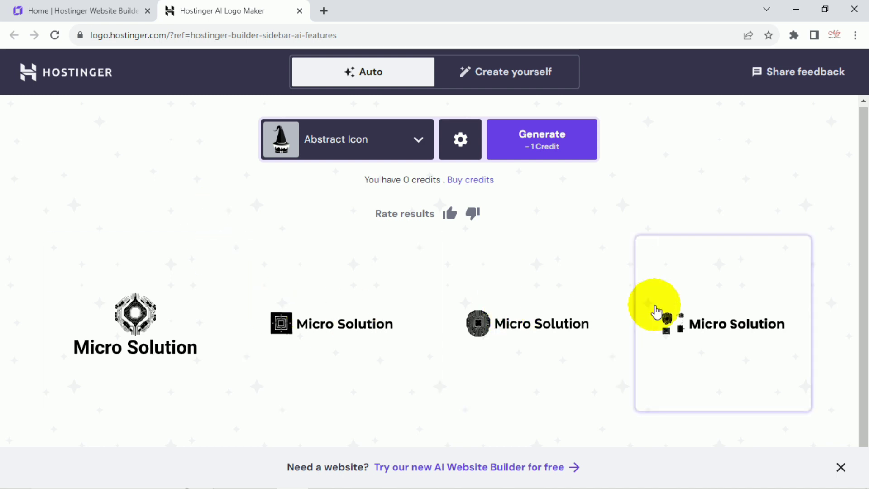
# Download the generated Micro Solution logo with the square maze-like icon and close its editor
pyautogui.click(347, 346)
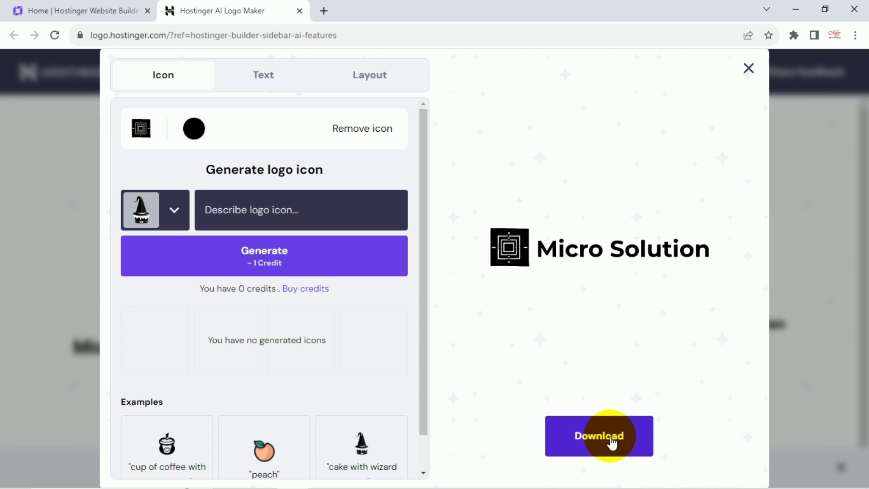
pyautogui.click(612, 443)
pyautogui.click(749, 68)
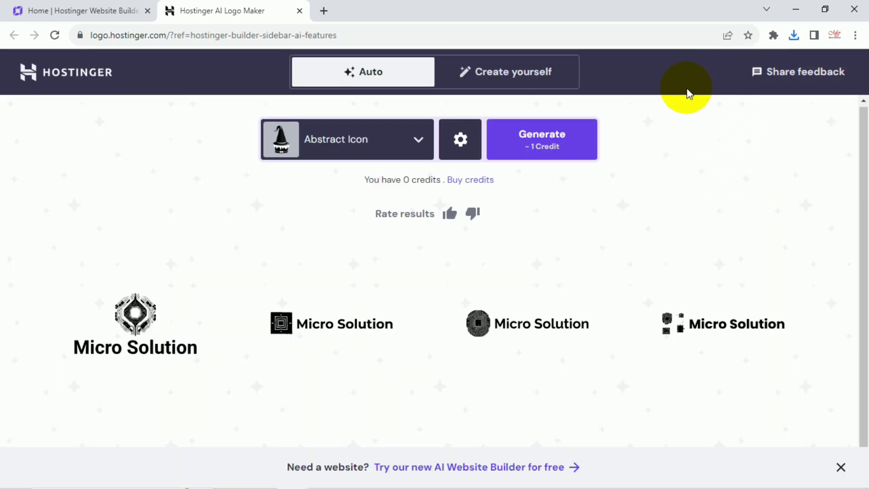
# Return to the website builder and replace the header's PRESSON logo with the downloaded Micro Solution logo
pyautogui.click(135, 11)
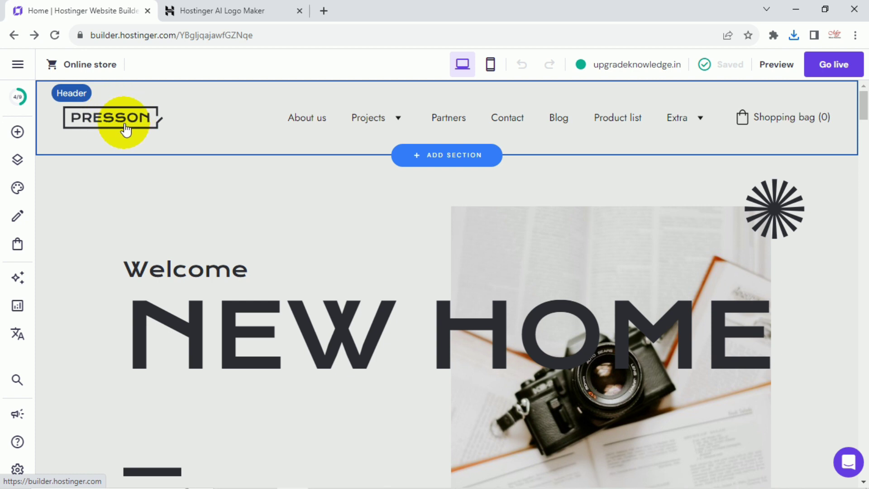
pyautogui.click(210, 121)
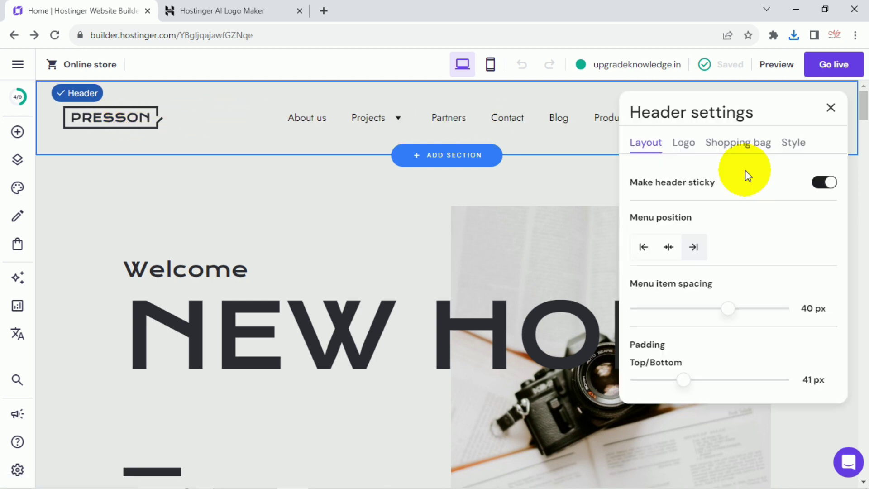
pyautogui.click(683, 143)
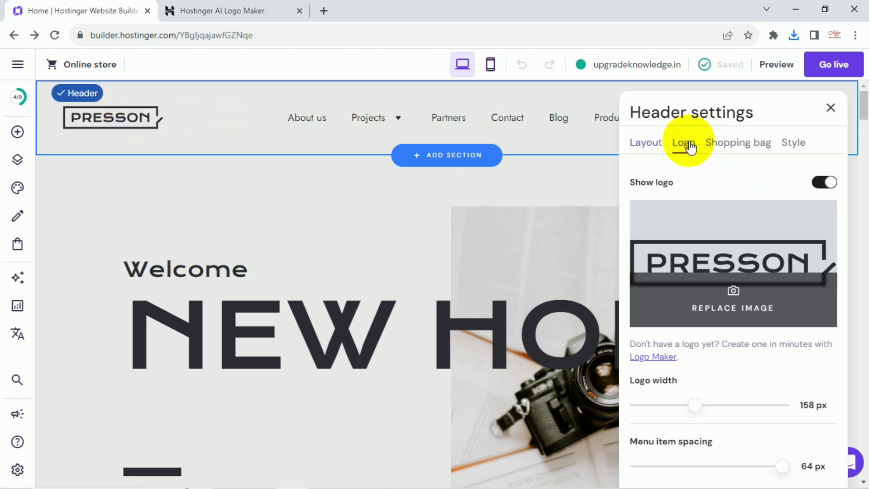
pyautogui.click(733, 297)
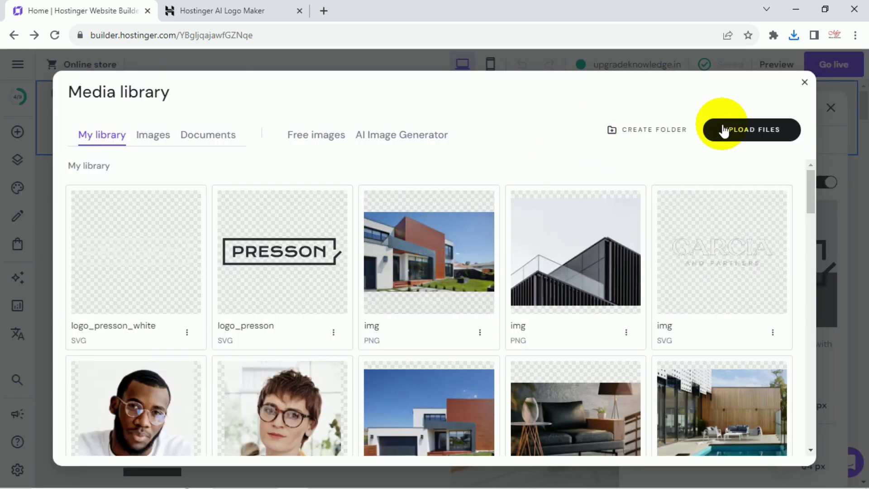
pyautogui.click(751, 133)
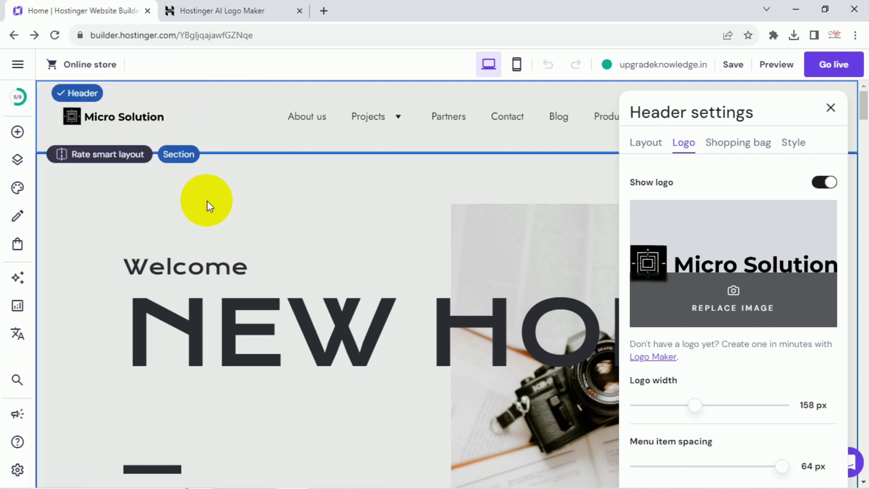
# Clear the placeholder text "Write your text here..." from the text box beside the homepage video
pyautogui.click(18, 287)
pyautogui.click(21, 284)
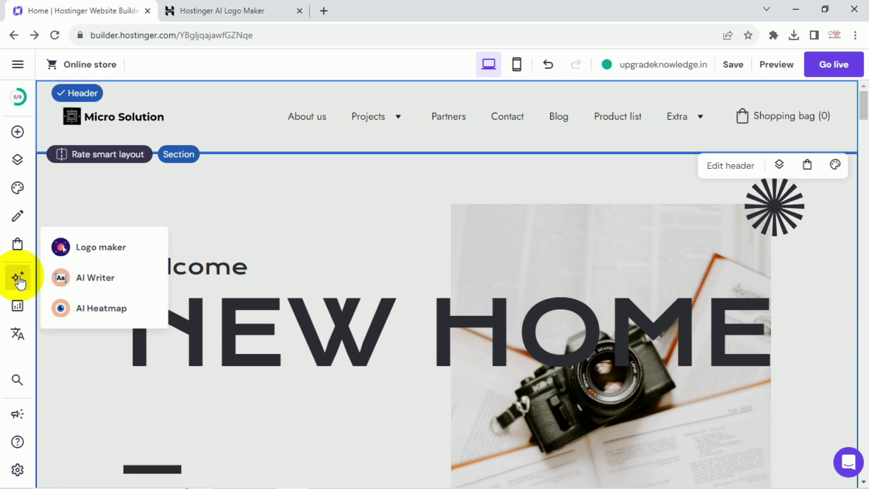
pyautogui.click(108, 289)
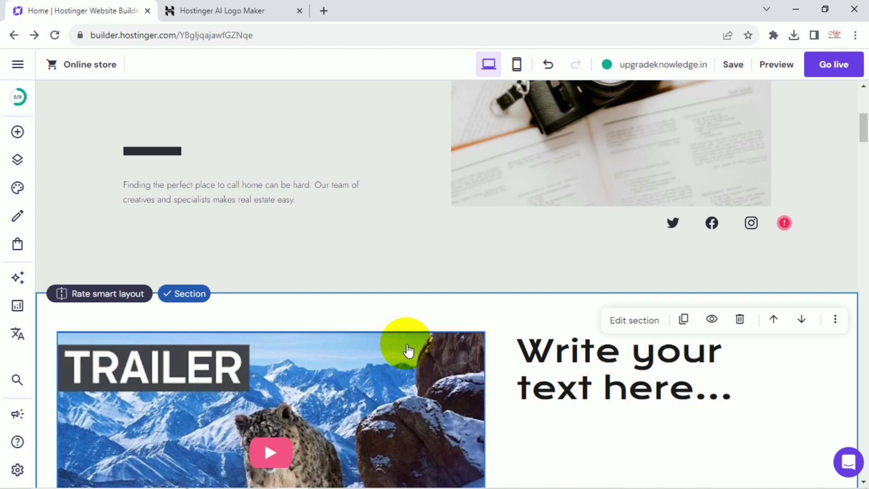
pyautogui.scroll(-3, 467, 325)
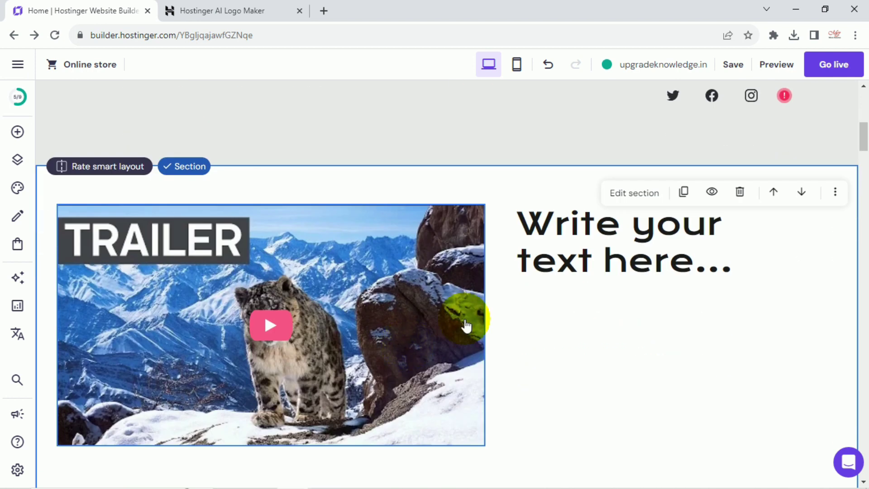
pyautogui.click(664, 248)
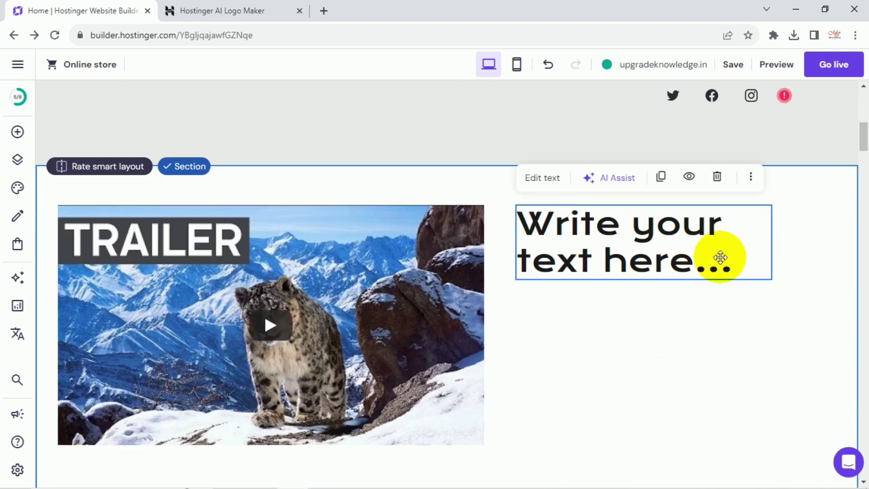
pyautogui.doubleClick(720, 258)
pyautogui.hotkey('ctrl', 'a')
pyautogui.press('BackSpace')
# Generate text with AI Writer for the Gaming topic, Video Games category and About paragraph in English (GB)
pyautogui.click(16, 289)
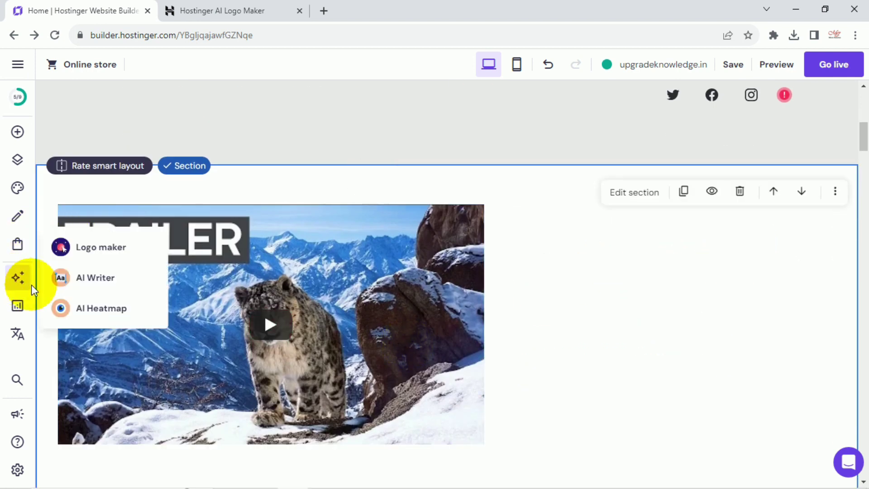
pyautogui.click(112, 285)
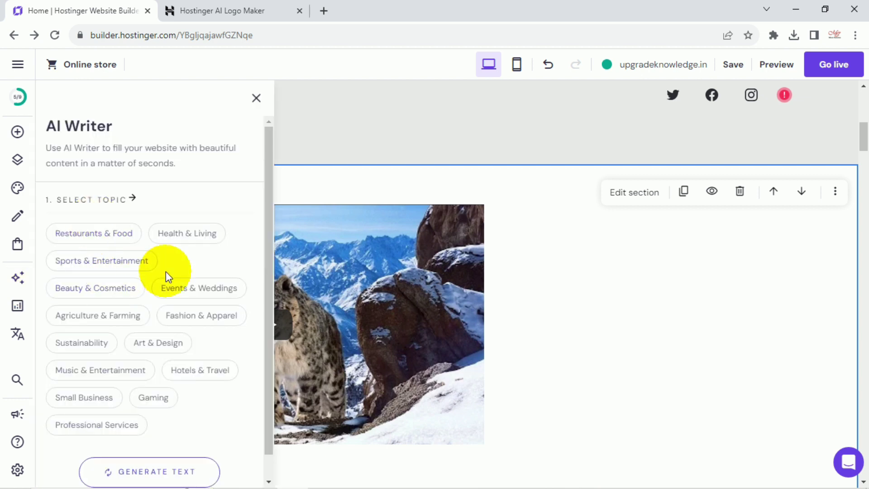
pyautogui.scroll(-1, 150, 340)
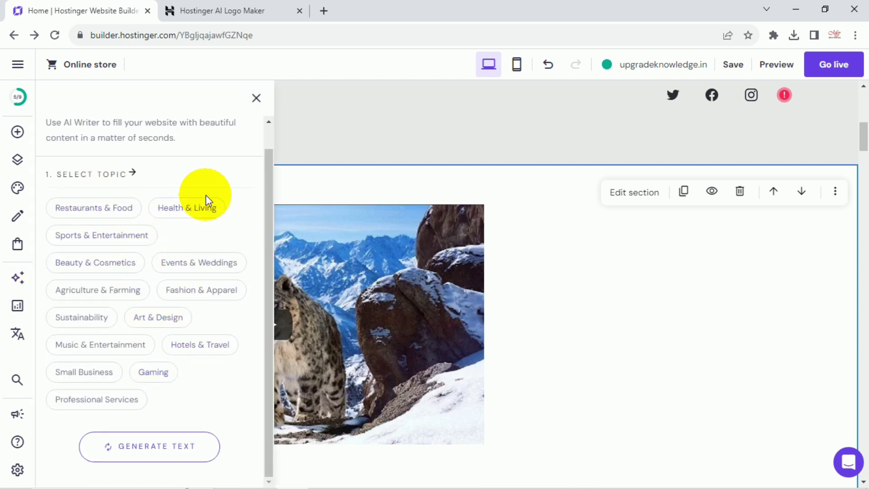
pyautogui.click(162, 376)
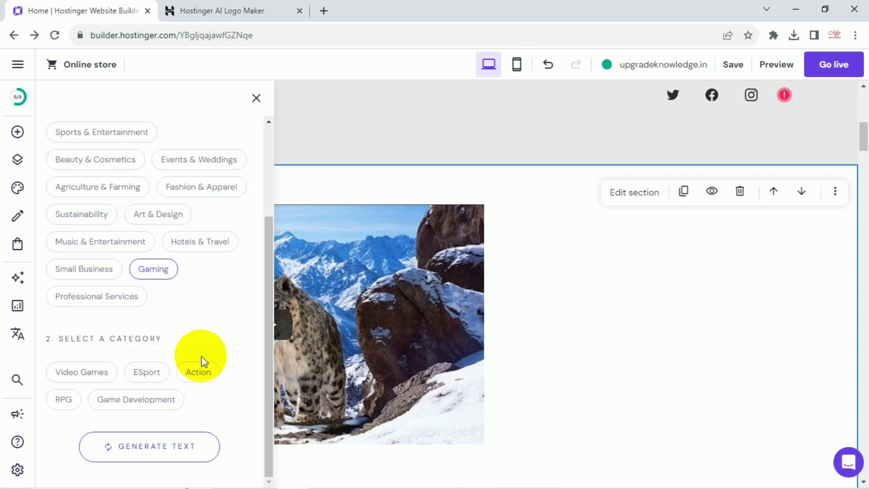
pyautogui.click(105, 379)
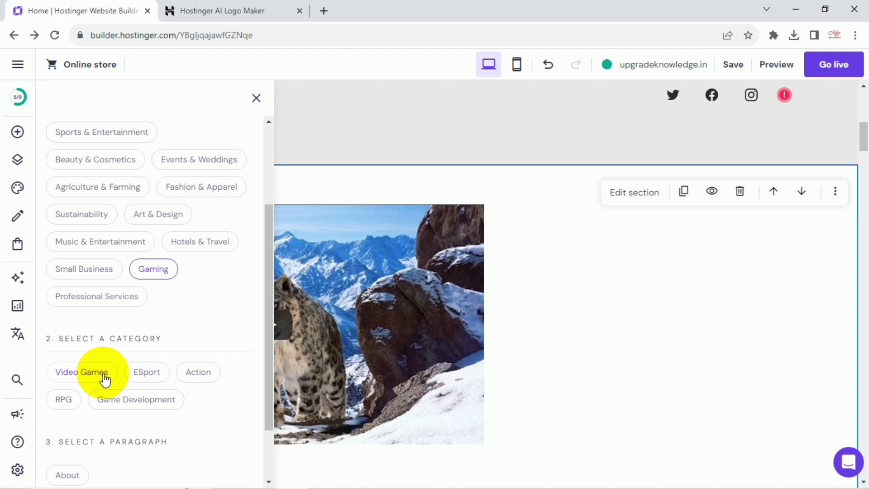
pyautogui.scroll(-3, 229, 407)
pyautogui.click(67, 412)
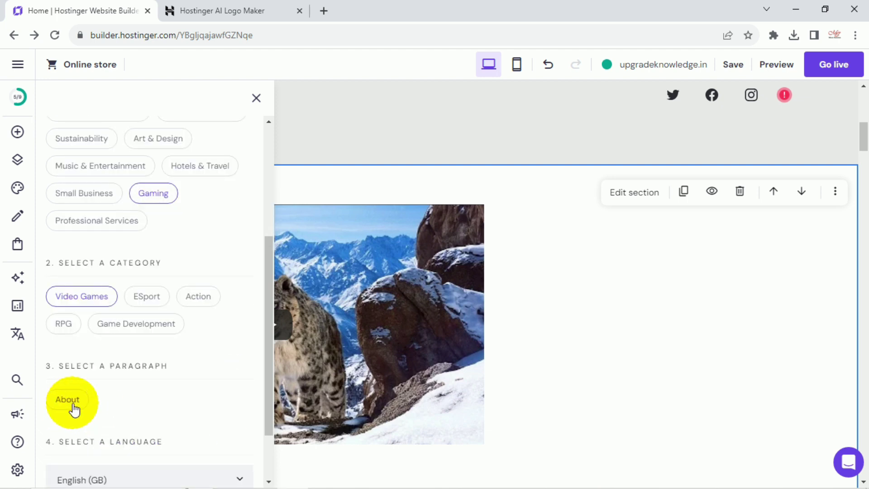
pyautogui.scroll(-3, 219, 408)
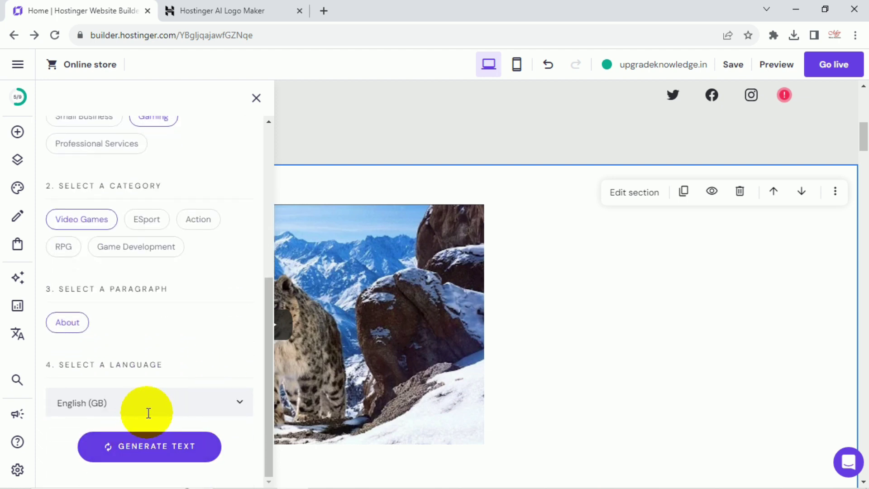
pyautogui.click(155, 453)
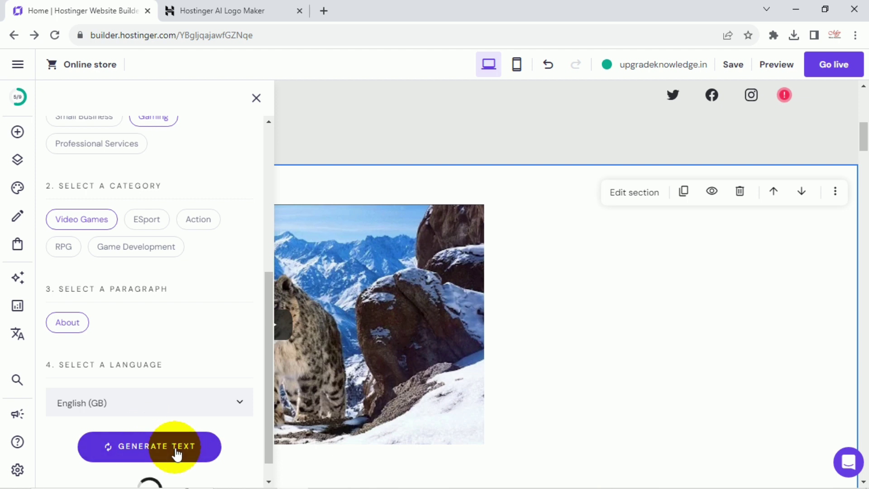
# Copy the generated paragraph beginning "Gaming has become more immersive" into the empty text box beside the video
pyautogui.scroll(-1, 200, 349)
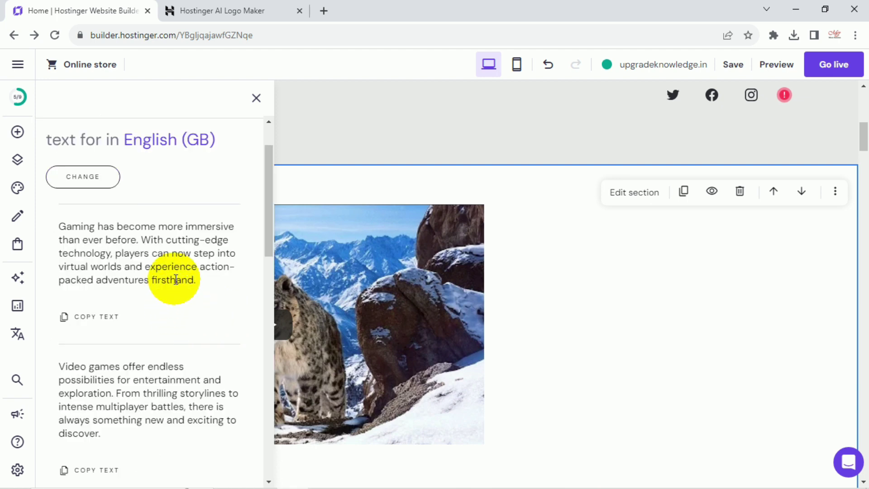
pyautogui.moveTo(59, 227); pyautogui.dragTo(212, 283)
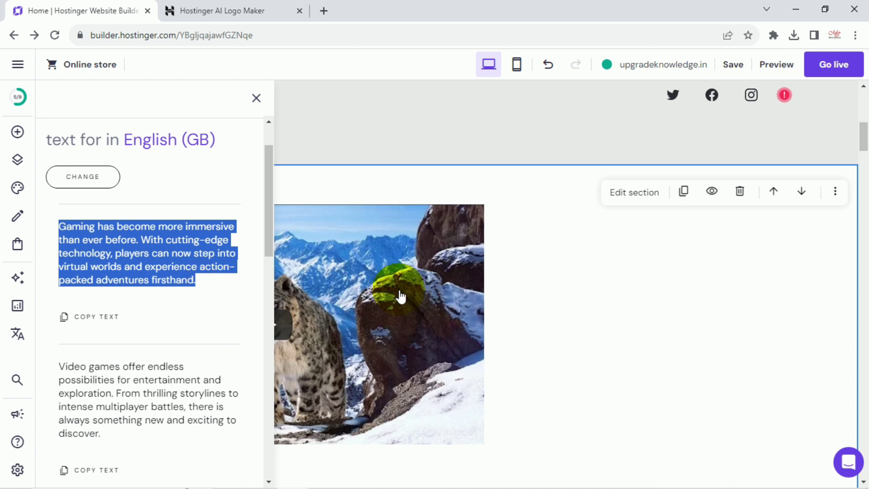
pyautogui.click(595, 285)
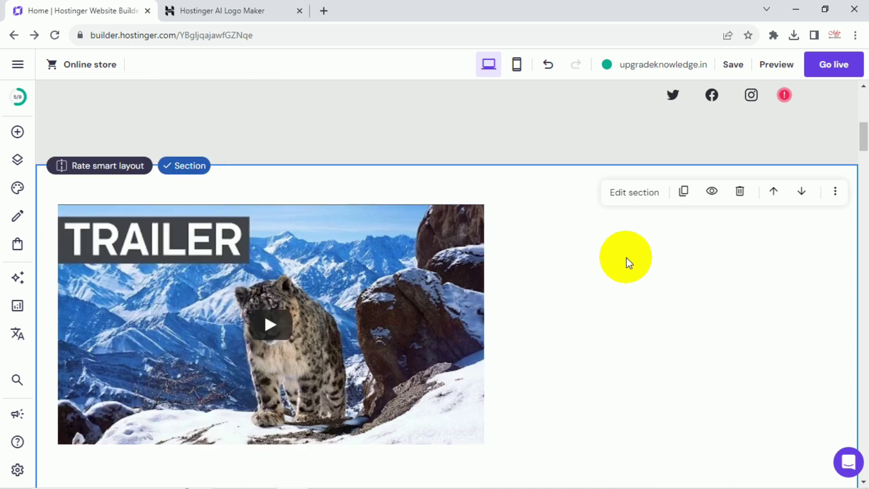
pyautogui.hotkey('ctrl', 'v')
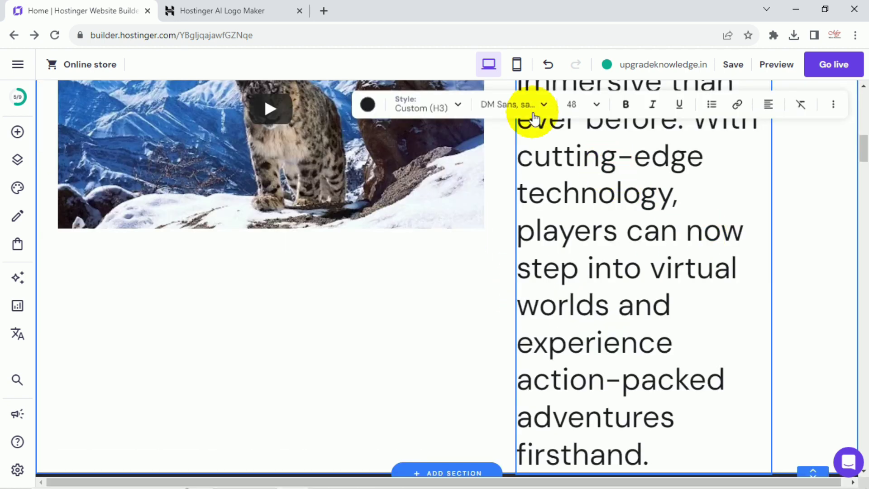
# Set the font size of the gaming paragraph beside the video to 24
pyautogui.click(597, 107)
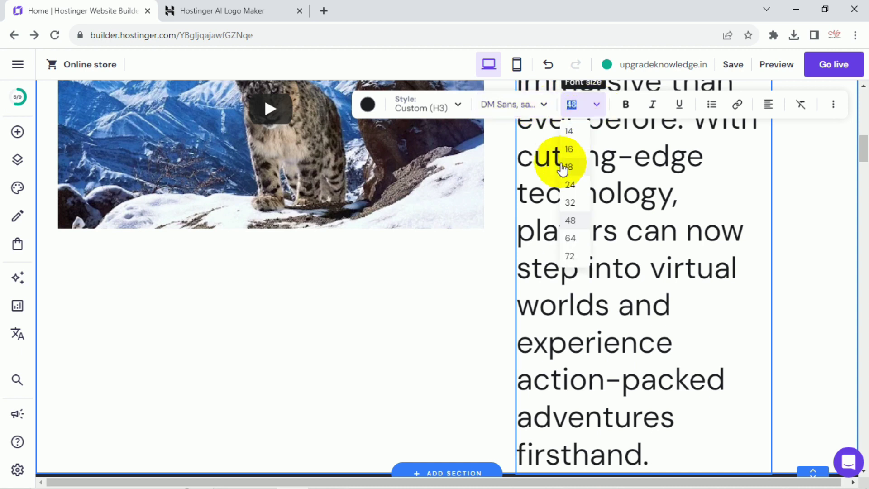
pyautogui.scroll(3, 568, 181)
pyautogui.click(571, 149)
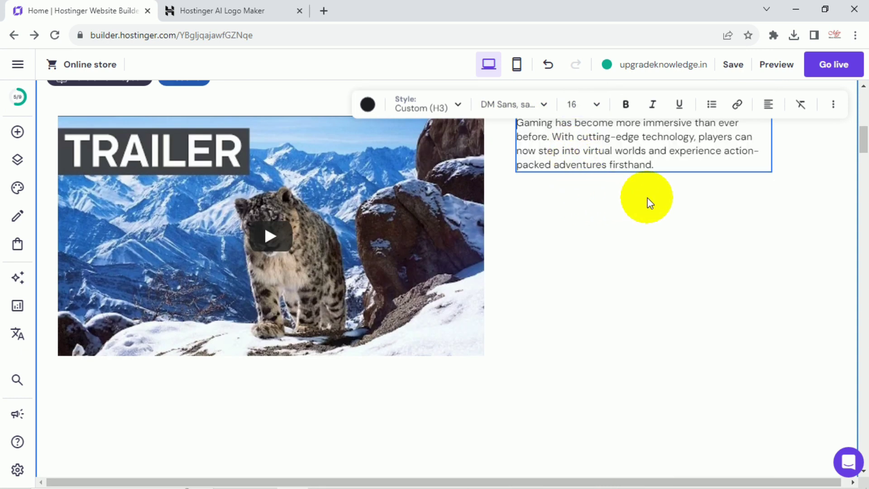
pyautogui.scroll(2, 612, 195)
pyautogui.click(582, 152)
pyautogui.click(571, 231)
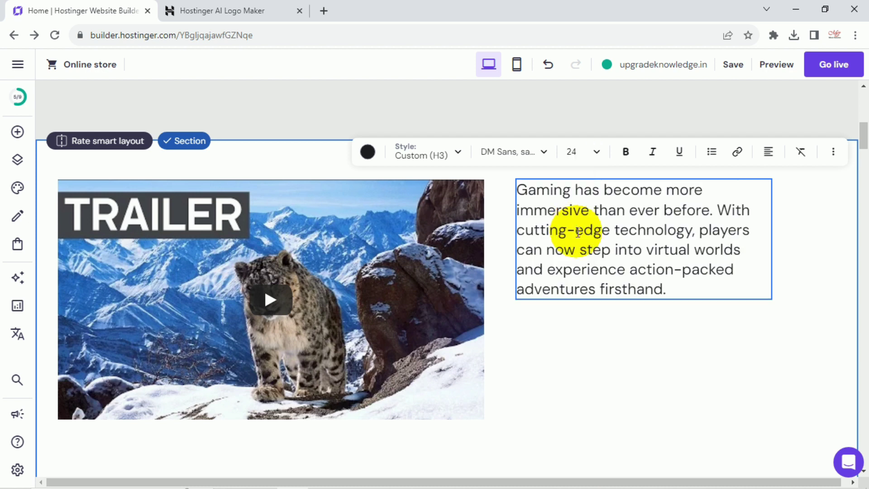
# Show the AI Heatmap on the homepage and examine the predicted visitor attention across its sections
pyautogui.click(18, 277)
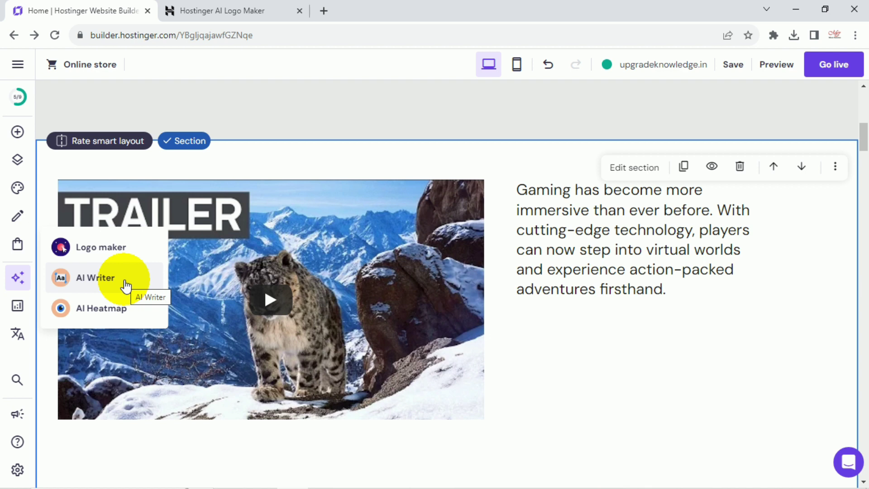
pyautogui.click(125, 313)
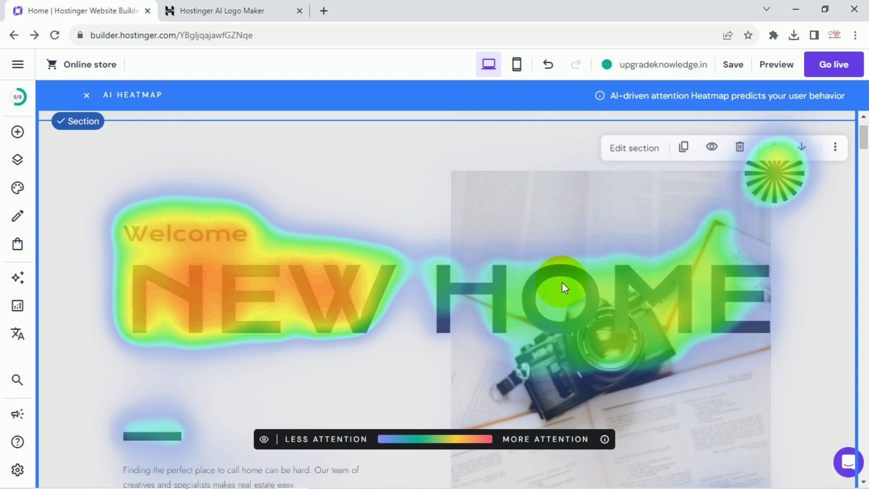
pyautogui.scroll(-10, 561, 281)
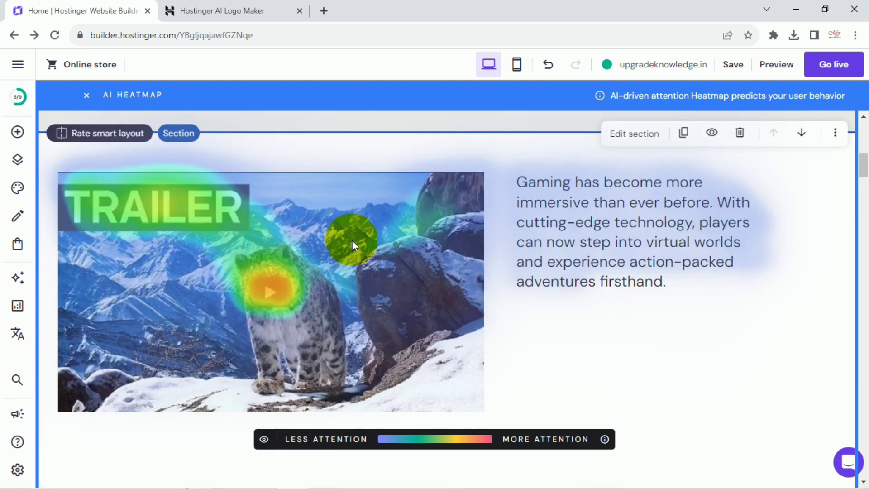
pyautogui.scroll(-10, 560, 338)
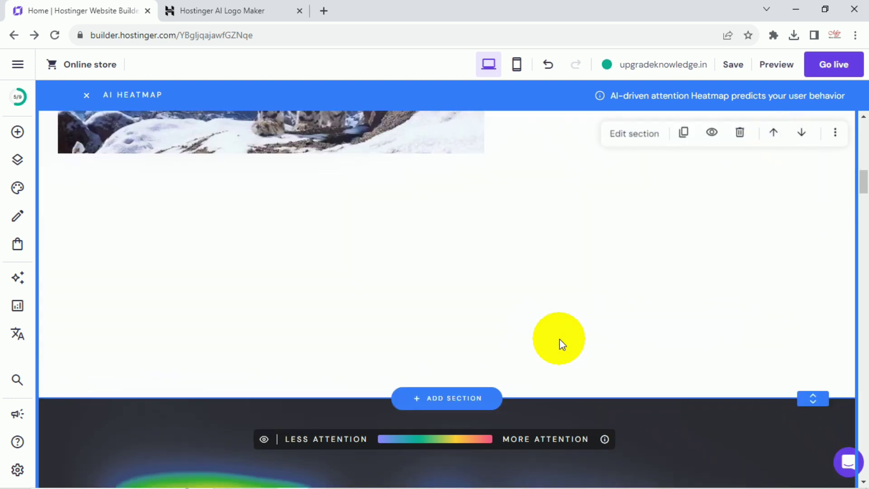
# Examine the remaining homepage sections in the AI Heatmap, close it and view the website's Analytics page
pyautogui.scroll(-10, 559, 339)
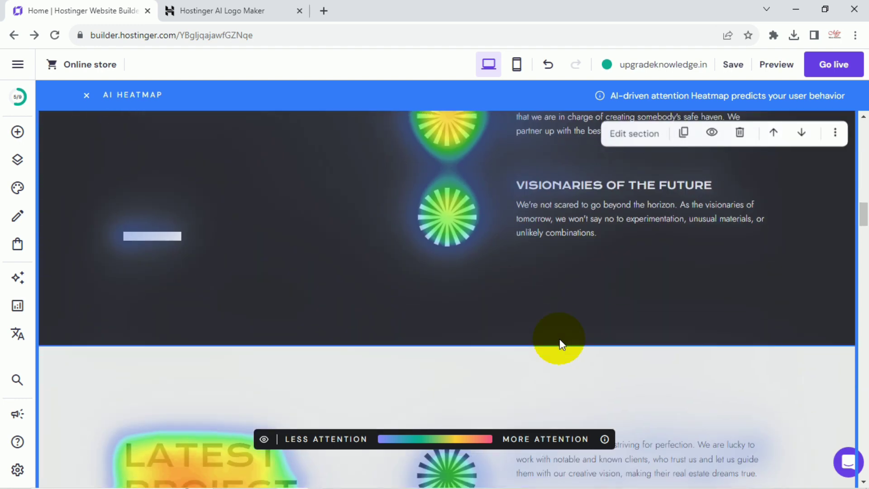
pyautogui.click(19, 304)
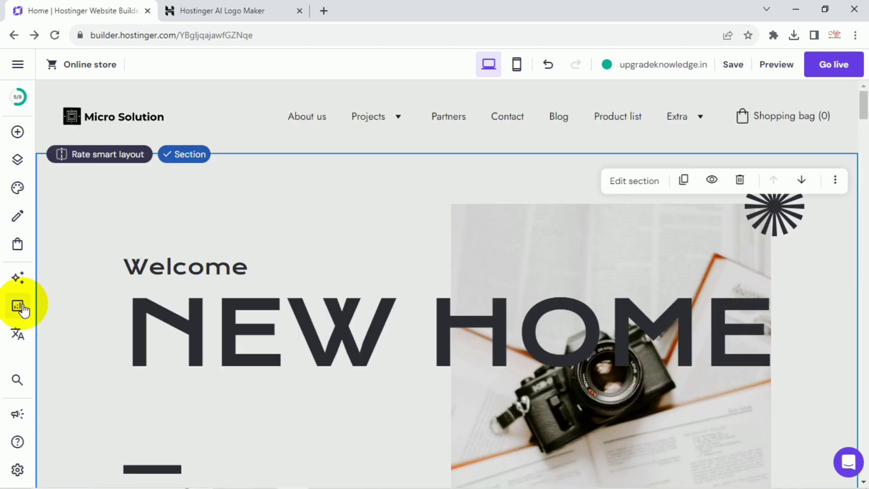
pyautogui.click(22, 308)
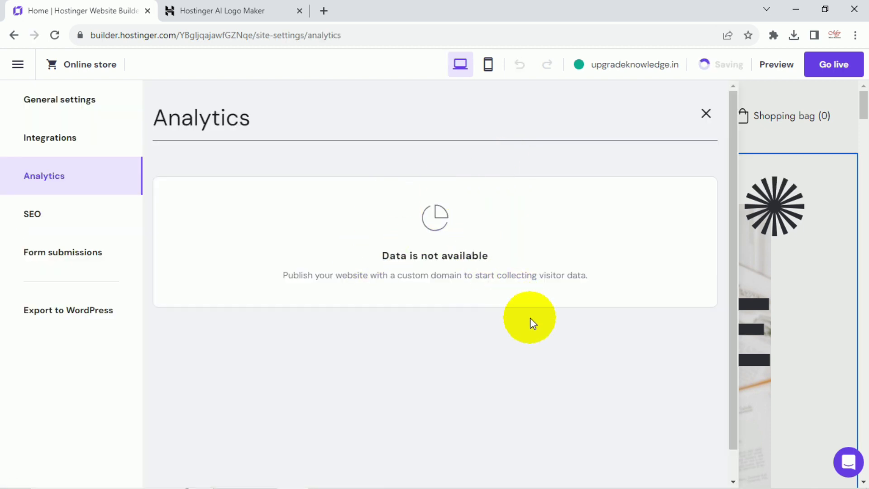
# Upload the square black logo icon as the site's favicon in the general settings and save the change
pyautogui.click(117, 120)
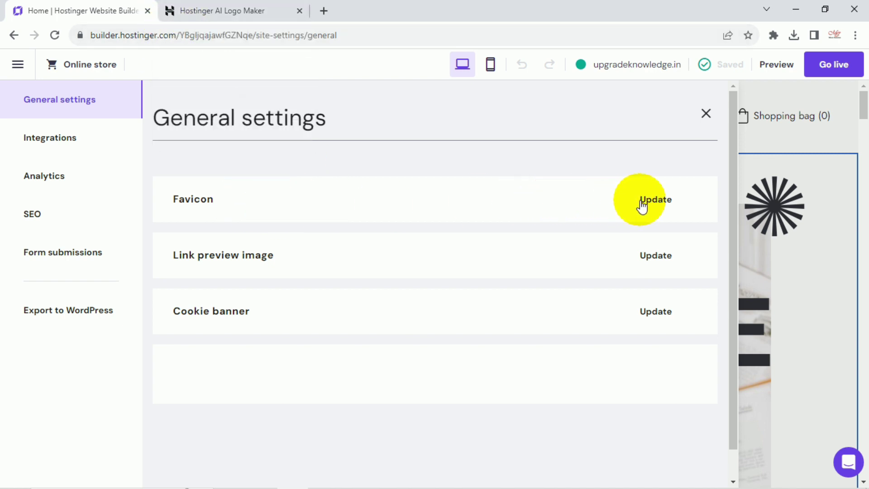
pyautogui.click(672, 205)
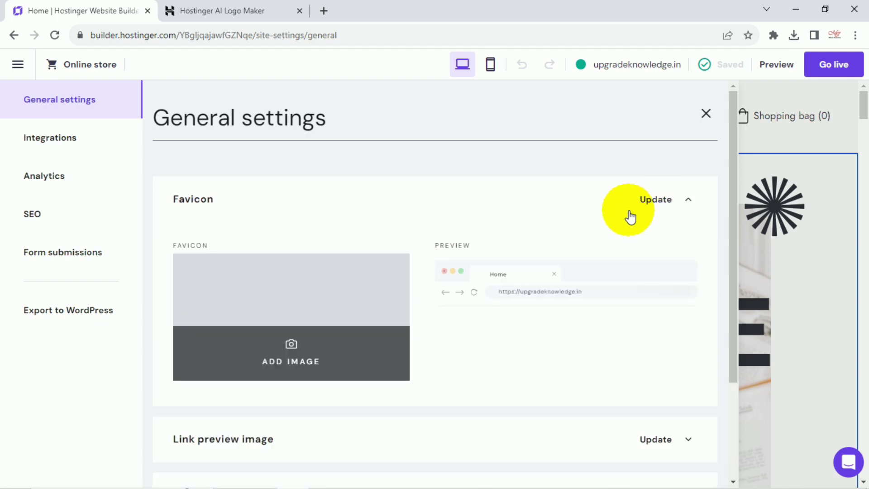
pyautogui.click(293, 367)
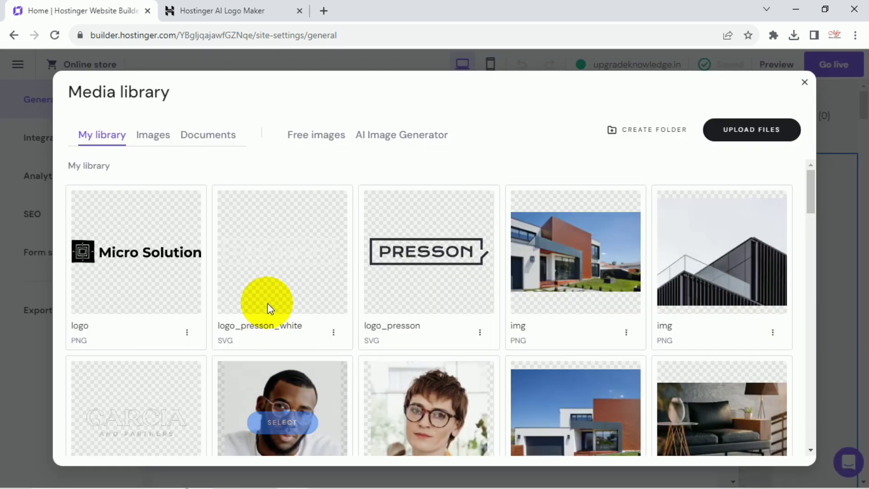
pyautogui.click(765, 136)
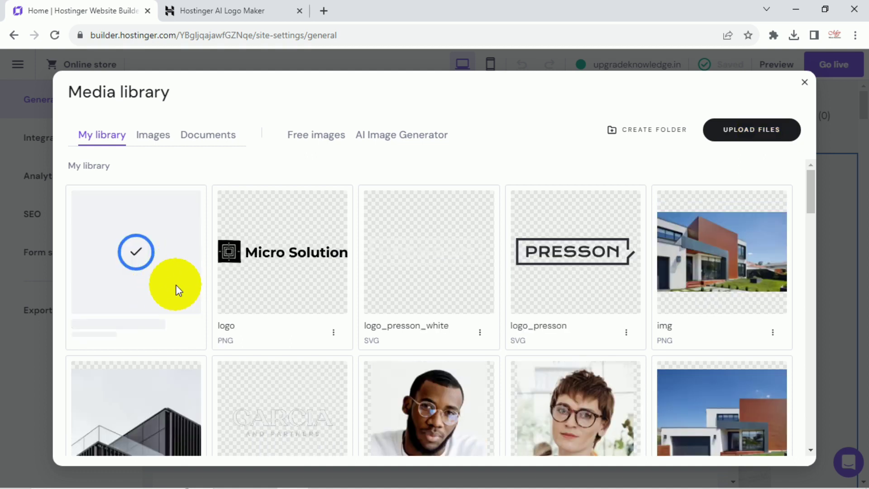
pyautogui.click(356, 260)
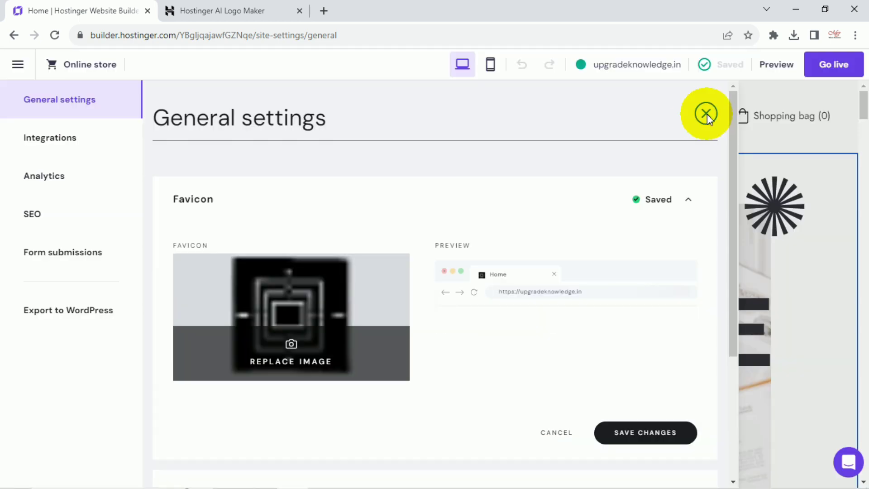
pyautogui.click(707, 113)
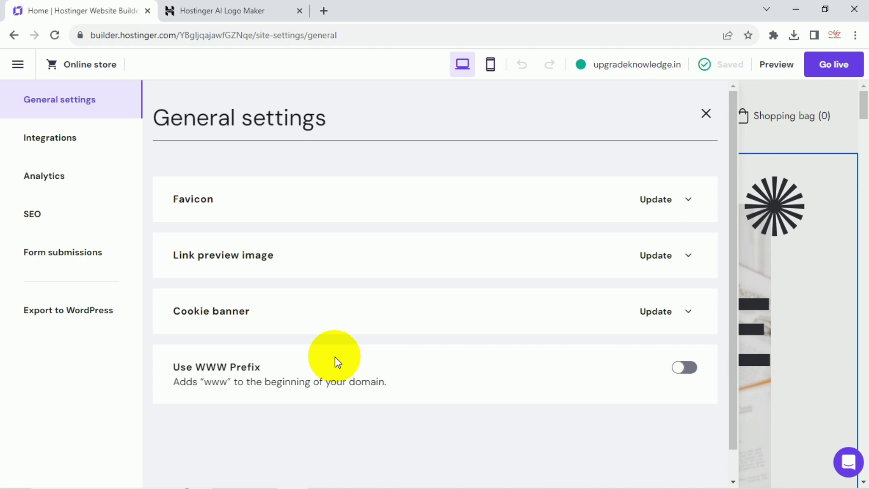
# Examine the available integrations from Custom code to Google AdMob, and check the Analytics page
pyautogui.click(110, 157)
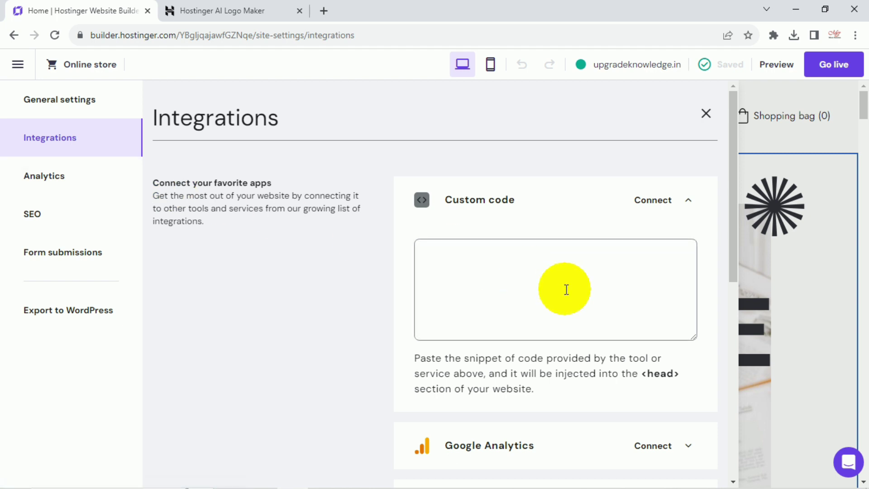
pyautogui.scroll(-1, 521, 365)
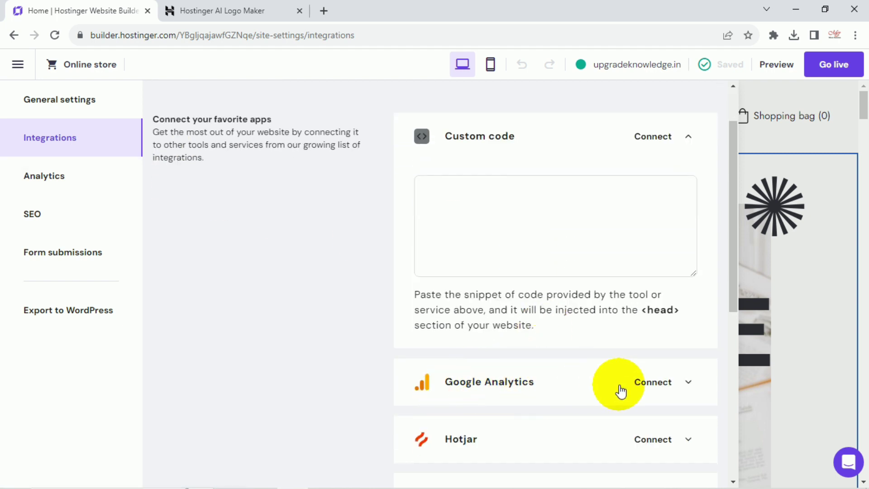
pyautogui.scroll(-4, 628, 388)
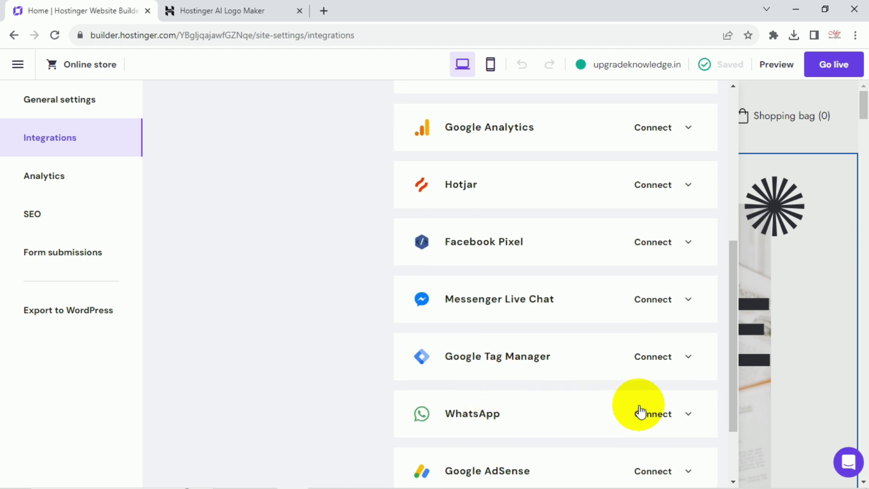
pyautogui.scroll(-1, 634, 403)
pyautogui.scroll(-1, 578, 281)
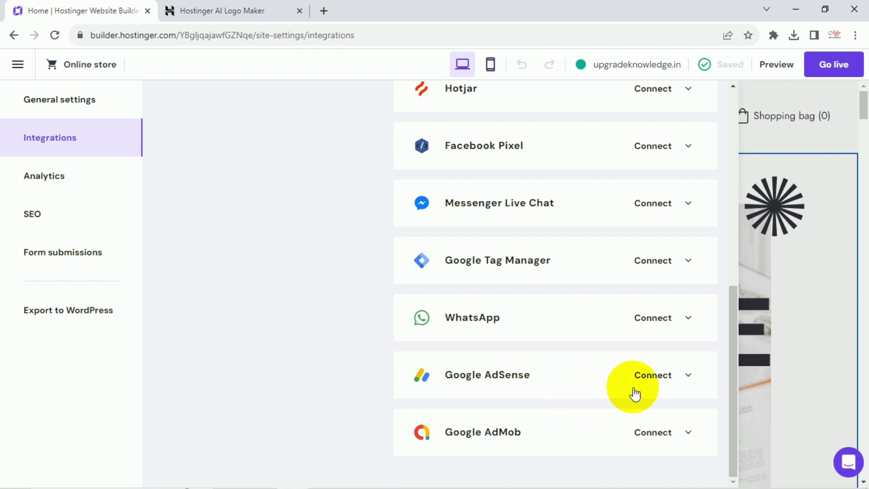
pyautogui.scroll(10, 616, 376)
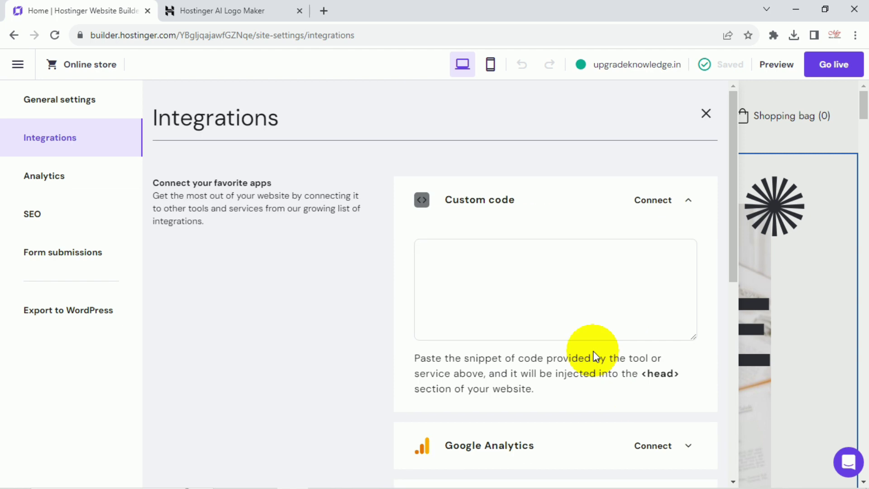
pyautogui.click(58, 191)
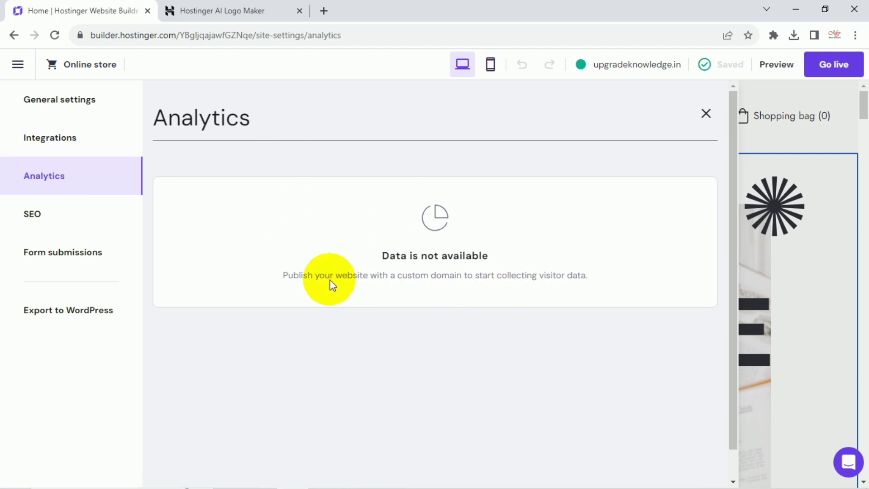
# View the homepage's SEO setup without filling it in, and look at the Languages options
pyautogui.click(89, 216)
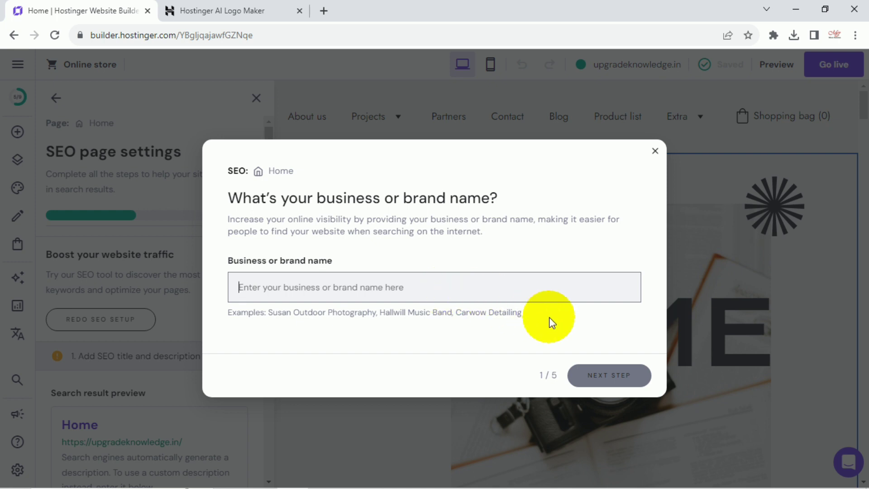
pyautogui.click(655, 151)
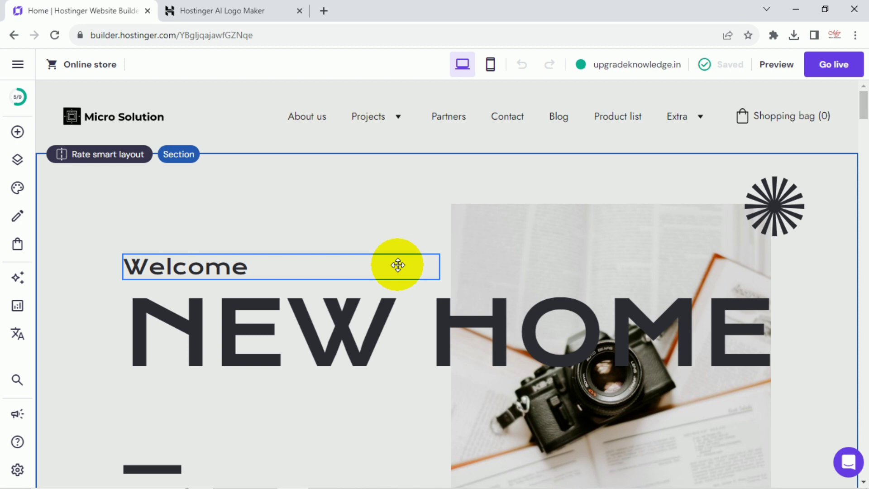
pyautogui.click(17, 334)
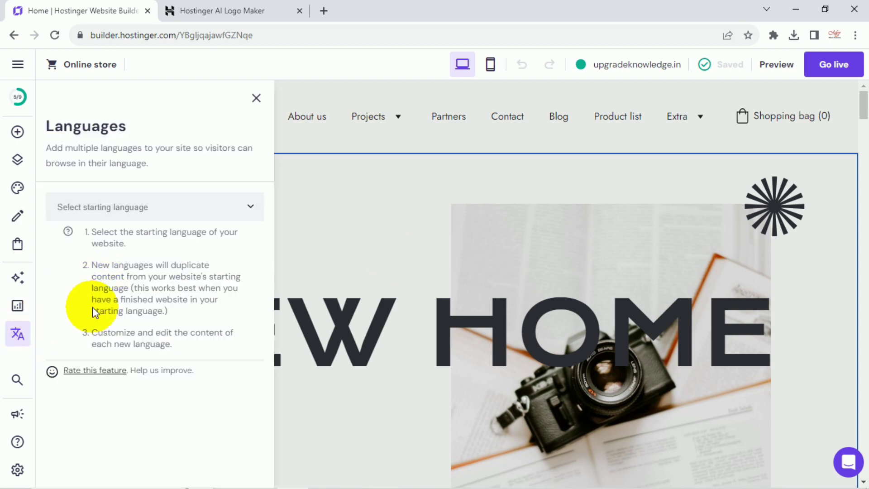
pyautogui.click(257, 98)
# Look through the search for elements, pages and settings, and the list of website settings
pyautogui.click(17, 380)
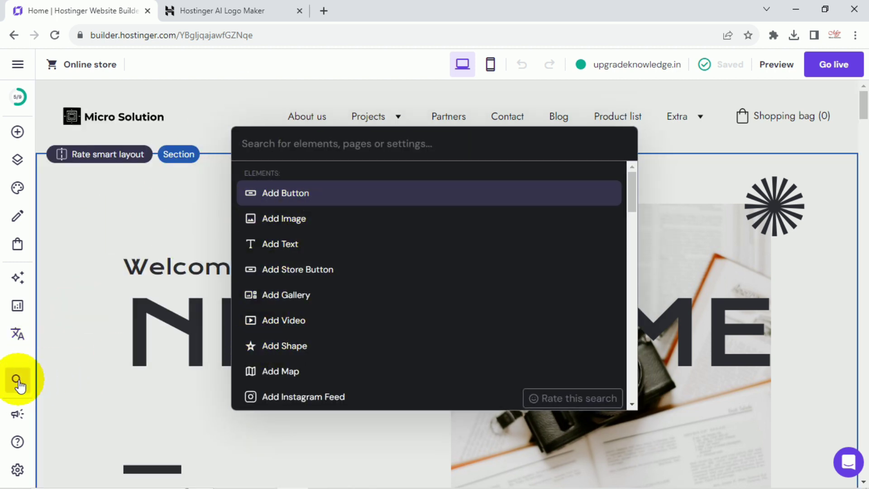
pyautogui.click(252, 82)
pyautogui.click(17, 470)
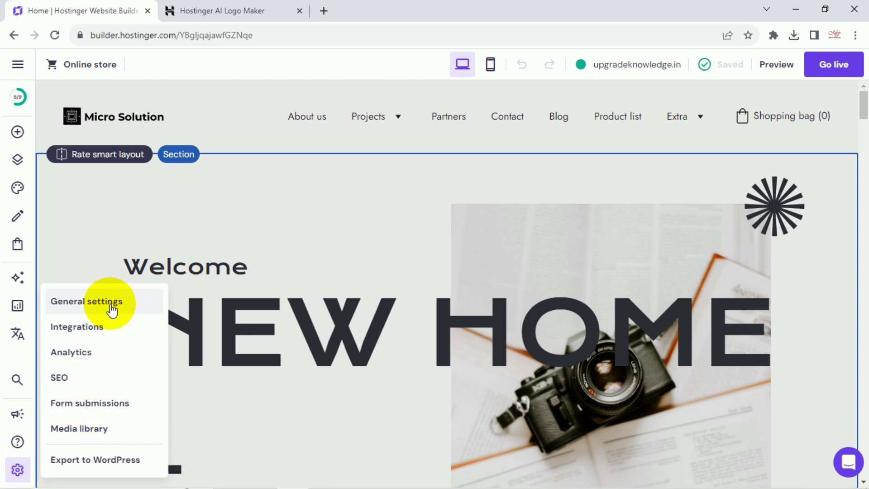
pyautogui.click(321, 197)
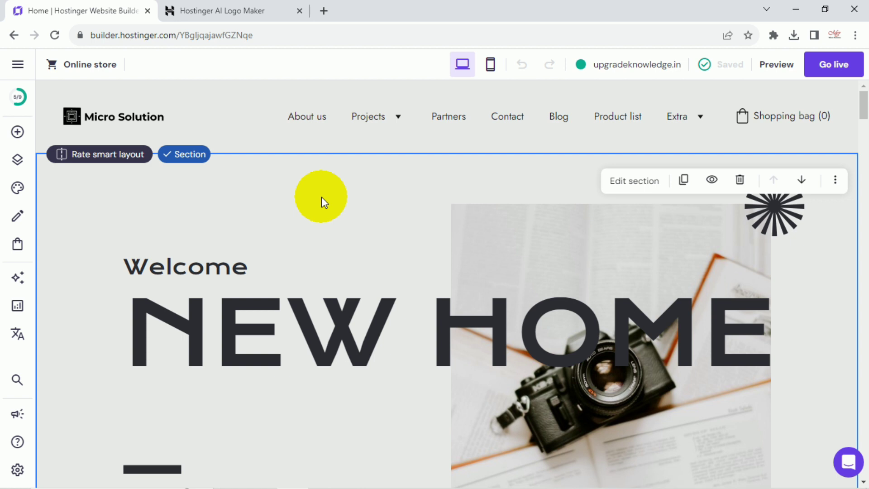
# Check the homepage in the mobile layout, including the gaming video and text section, and return to the desktop layout
pyautogui.click(495, 65)
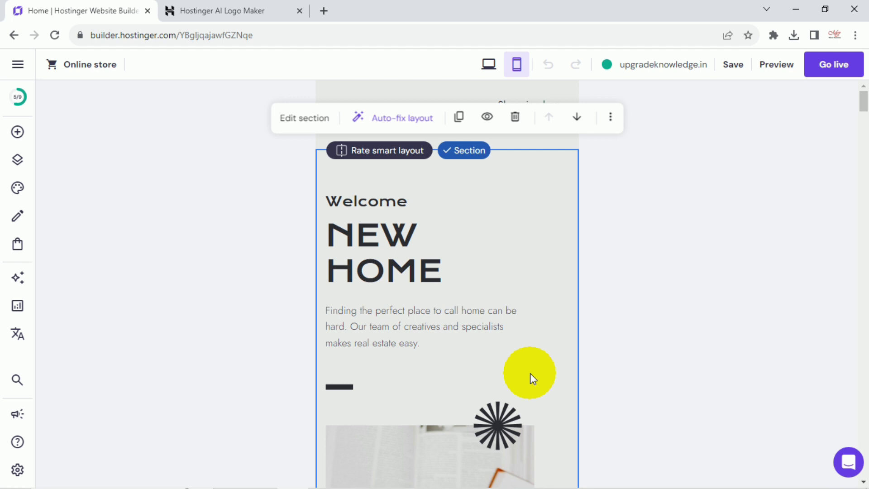
pyautogui.scroll(-4, 531, 373)
pyautogui.scroll(-1, 531, 373)
pyautogui.scroll(5, 419, 311)
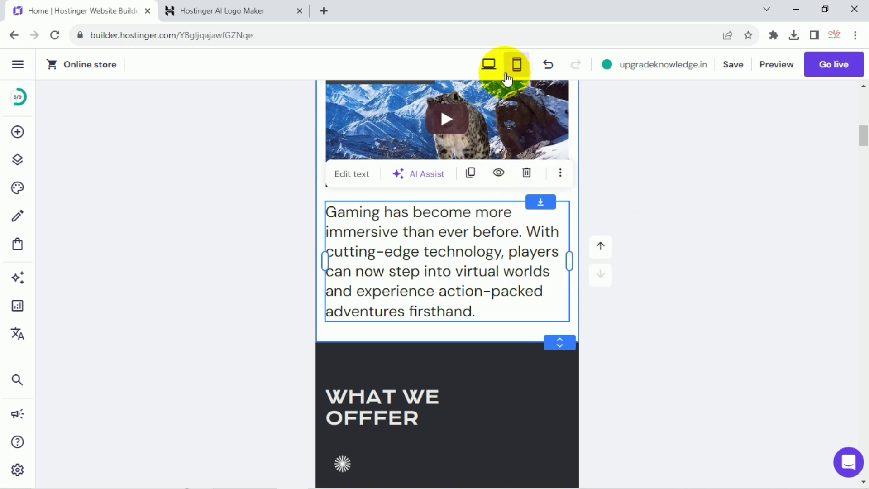
pyautogui.click(489, 64)
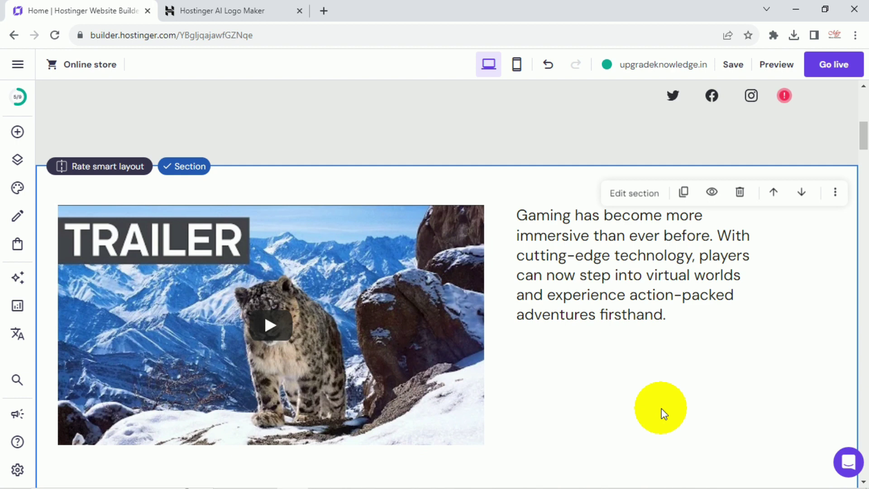
pyautogui.scroll(1, 661, 409)
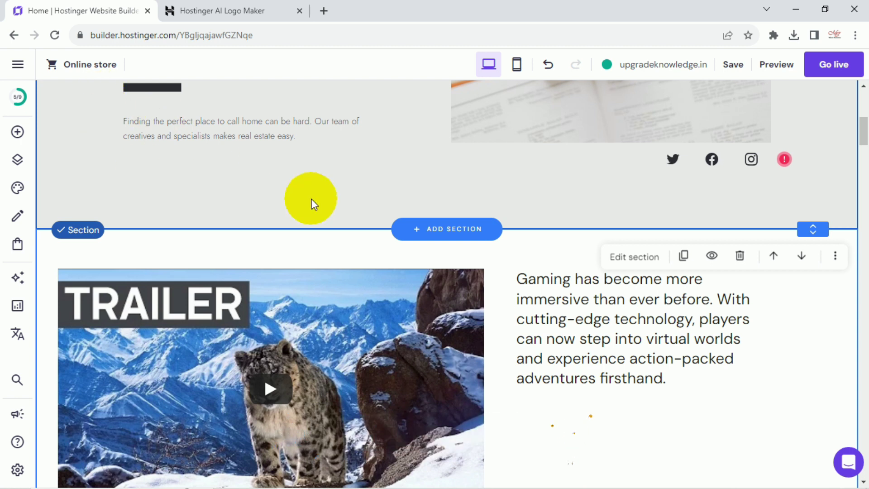
pyautogui.scroll(8, 181, 83)
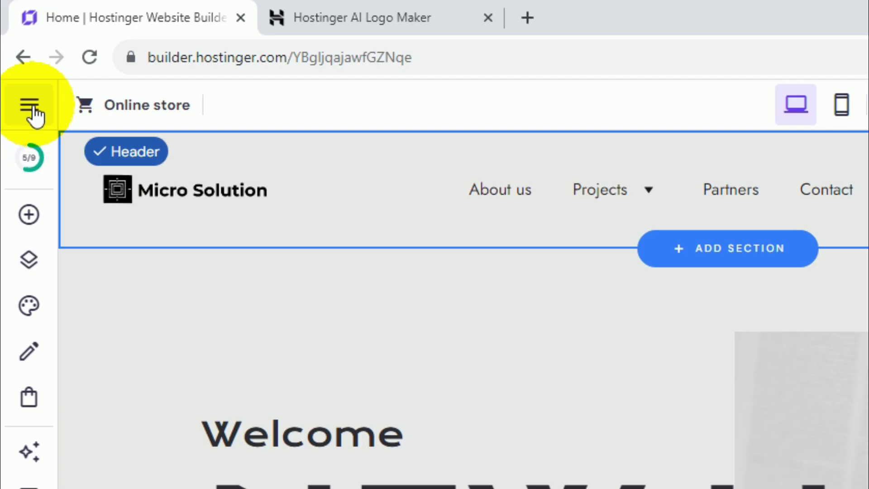
# Open the template chooser for changing the website's design and return to the builder without choosing one
pyautogui.click(32, 111)
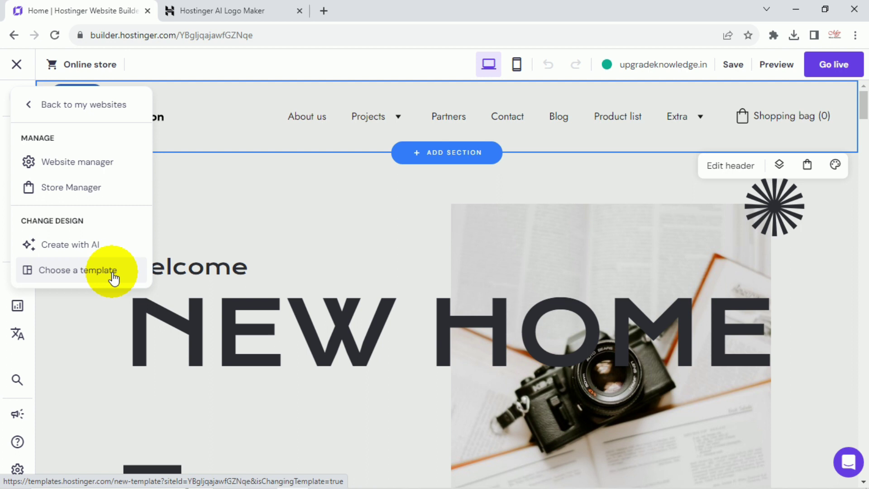
pyautogui.click(112, 276)
pyautogui.click(497, 109)
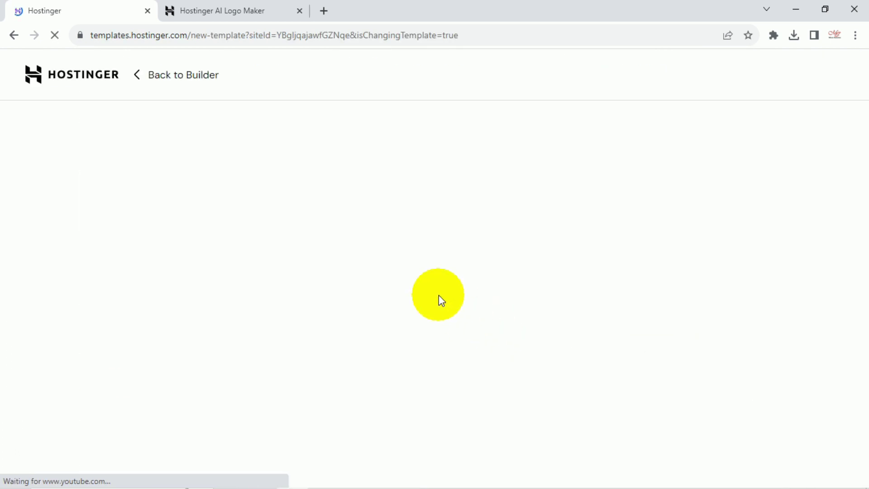
pyautogui.click(198, 77)
# Start creating the website with AI and confirm replacing the current template and content
pyautogui.click(17, 66)
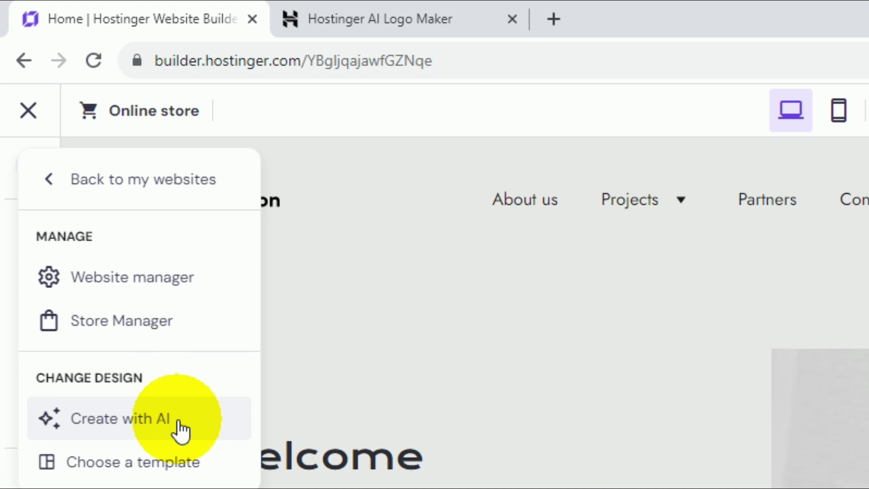
pyautogui.click(127, 423)
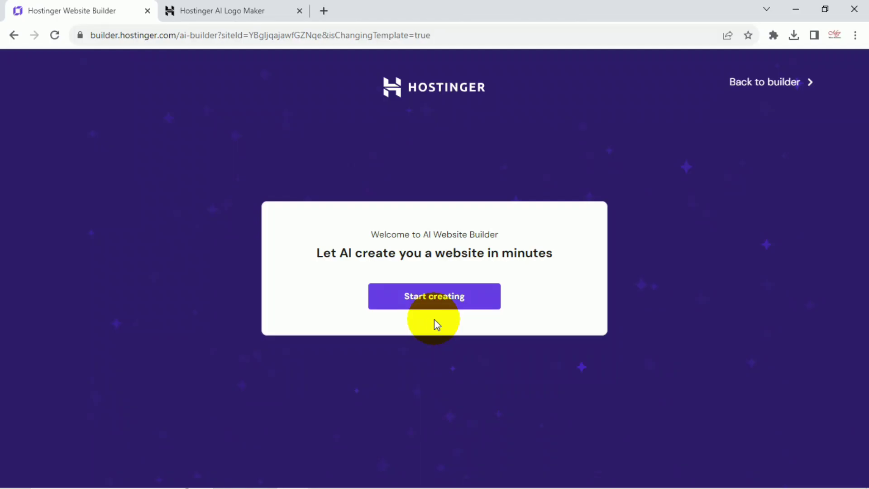
pyautogui.click(456, 298)
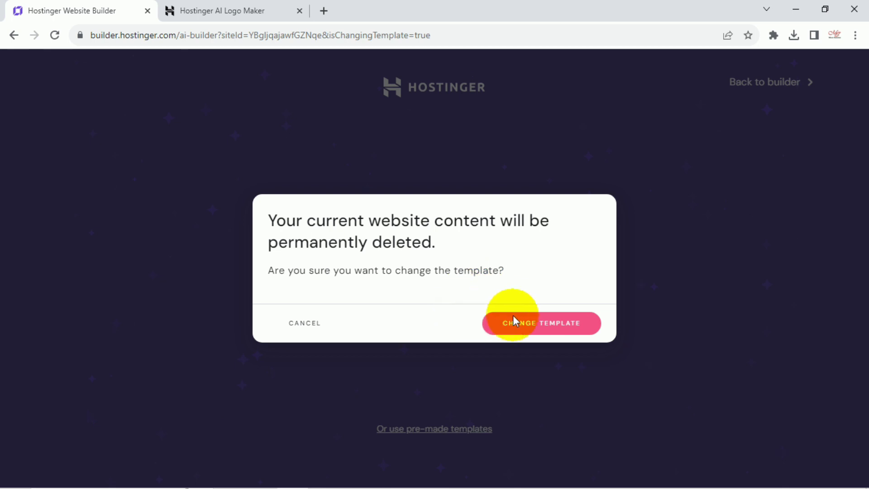
pyautogui.click(578, 330)
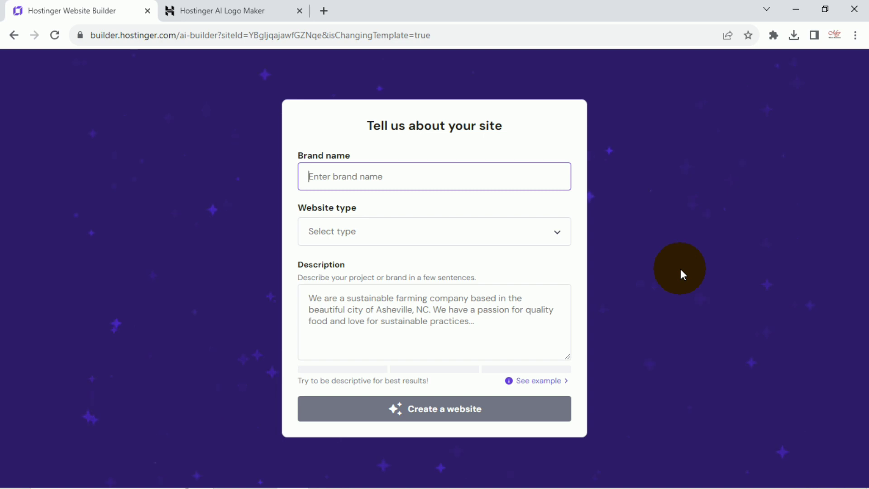
# Enter Micro Solution as the brand name and choose Portfolio as the website type
pyautogui.click(360, 178)
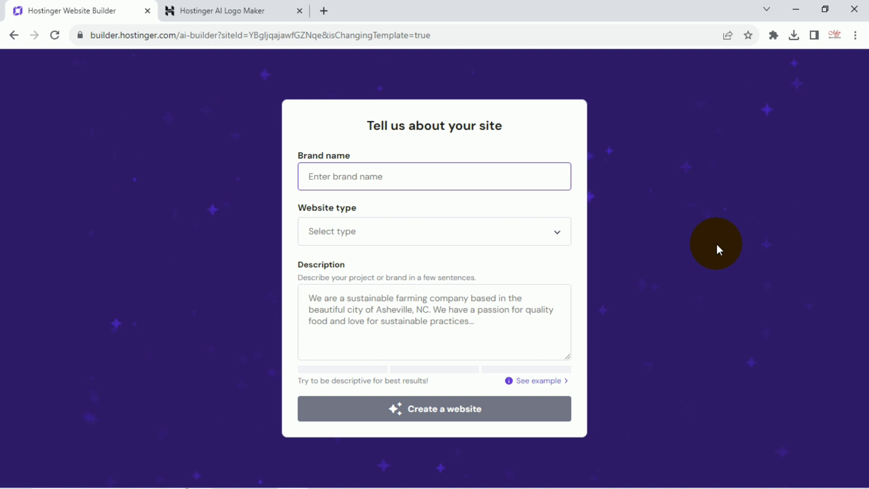
pyautogui.write('Micro Solution')
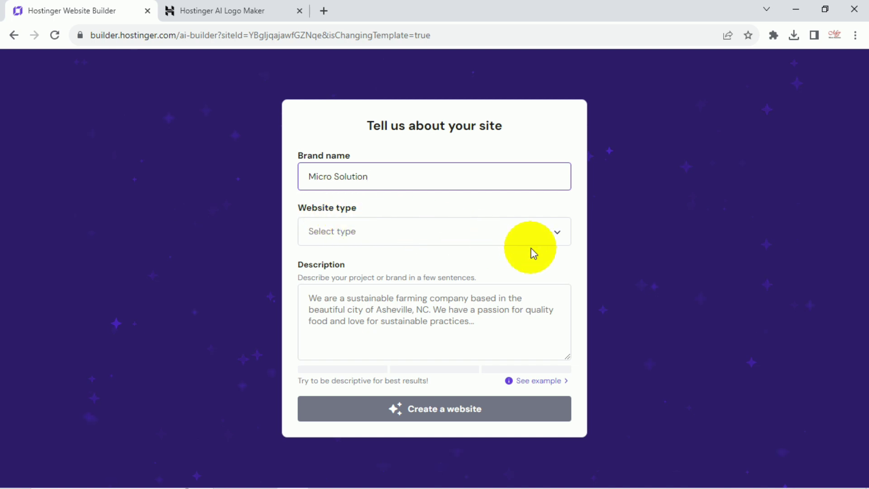
pyautogui.click(558, 236)
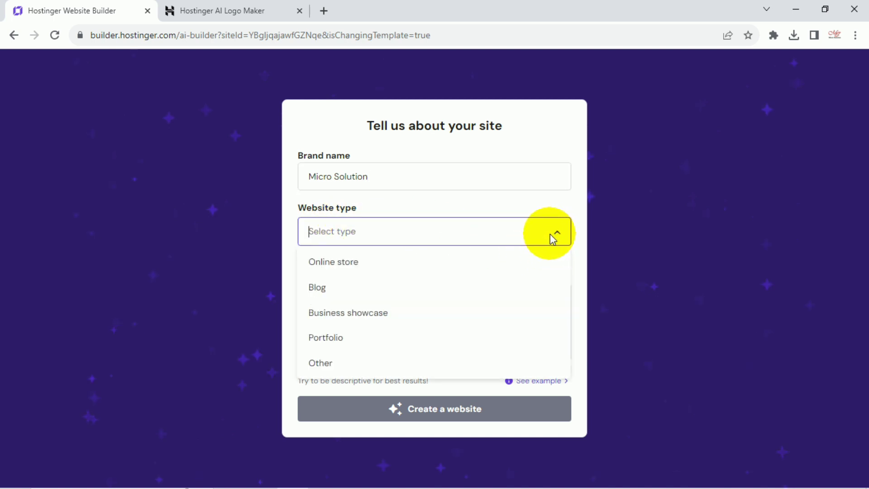
pyautogui.click(342, 341)
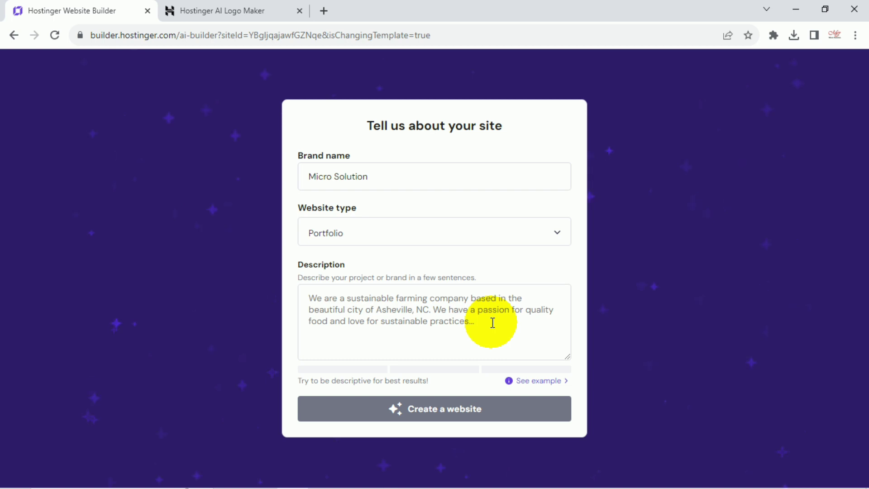
# Describe the brand as "I am photographer. I have a good knowledge of photo shooting like wedding and fashion." and create the website
pyautogui.click(415, 323)
pyautogui.write('I am photographer. I have a good knowledge of photo shooting like wedding and fashion.')
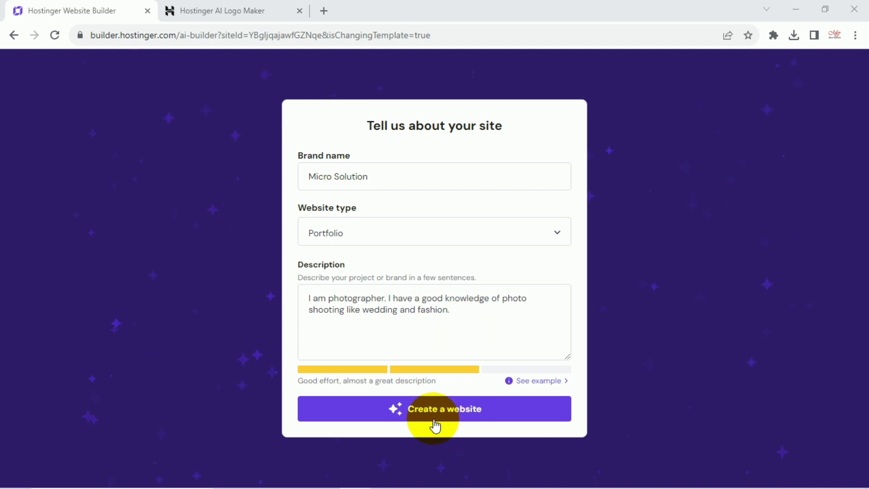
pyautogui.click(459, 421)
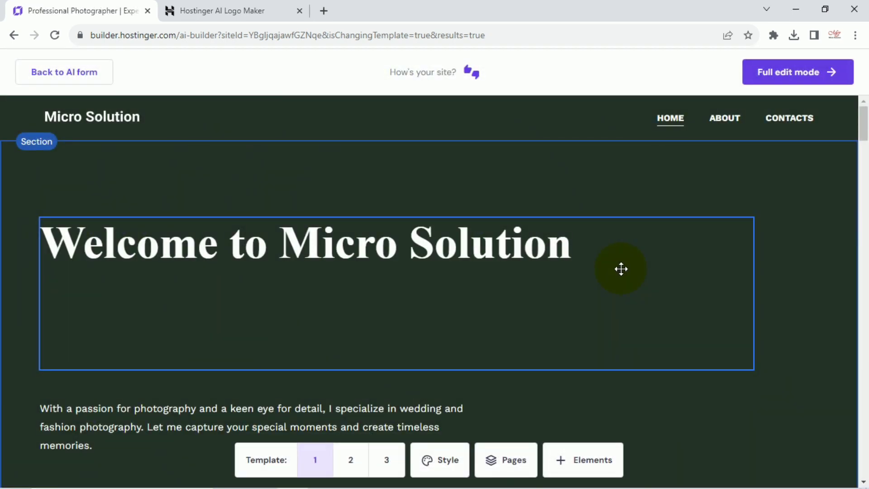
# Look through the generated homepage in template 1, from the welcome section through the portfolio items
pyautogui.scroll(-6, 621, 269)
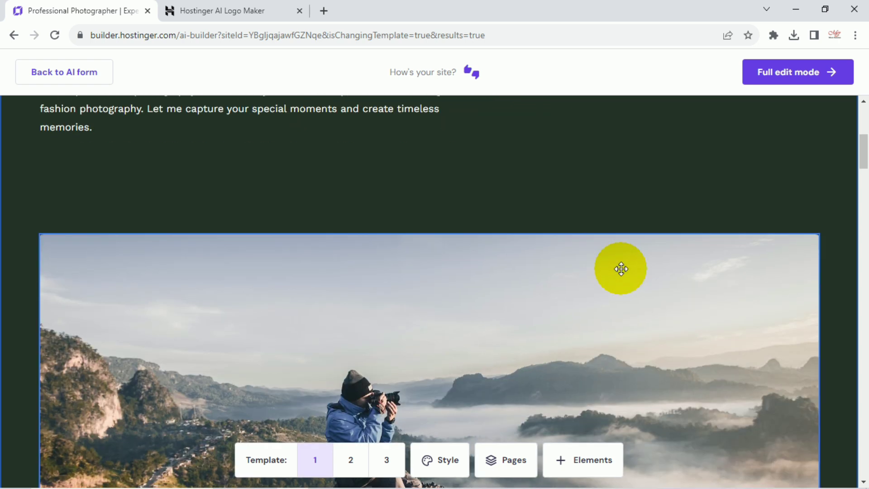
pyautogui.scroll(-4, 621, 269)
pyautogui.scroll(-6, 621, 269)
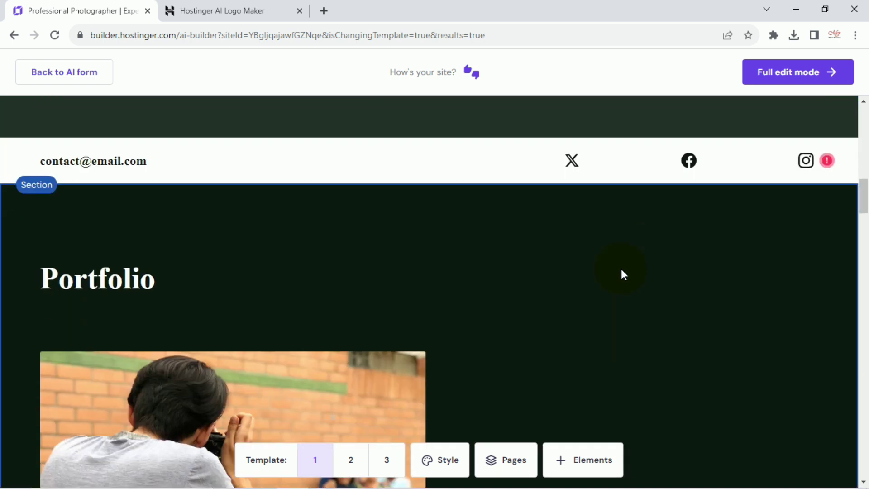
pyautogui.scroll(-3, 622, 274)
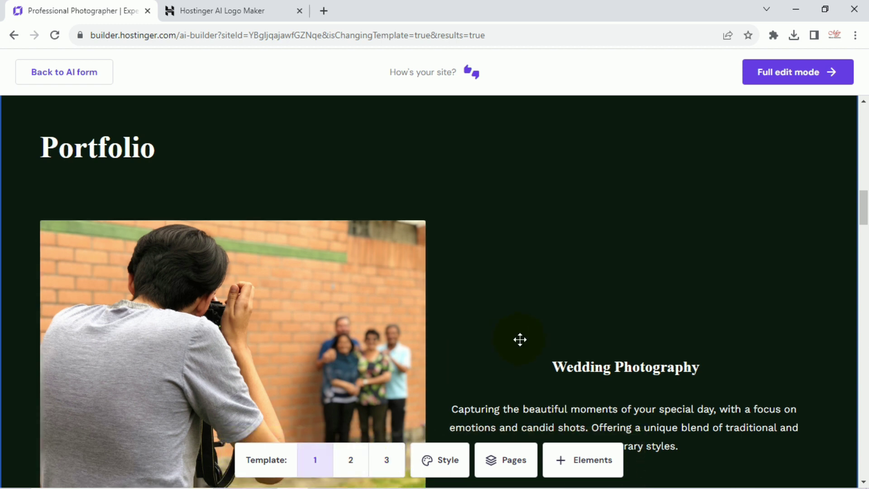
pyautogui.scroll(-6, 520, 340)
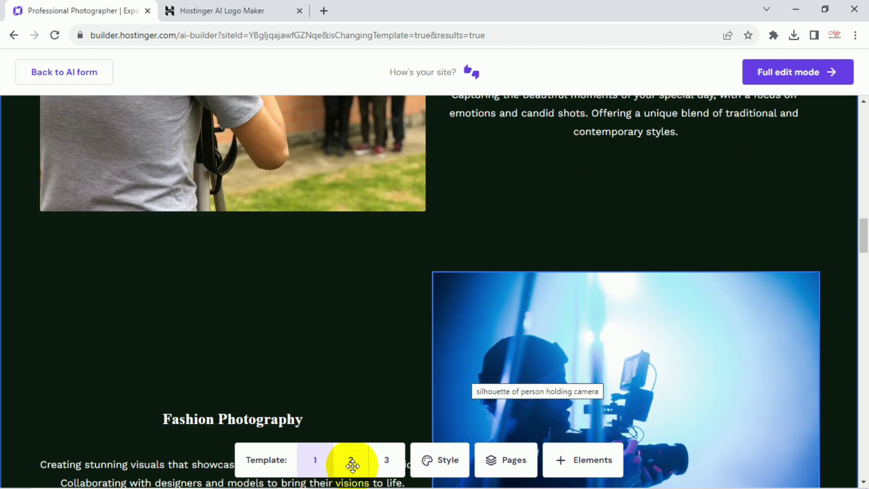
pyautogui.scroll(-6, 352, 465)
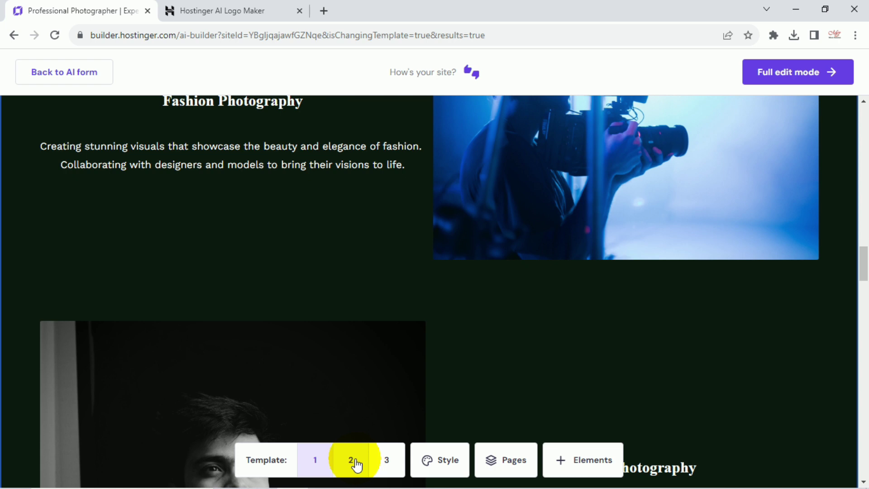
# Preview template 2 and look over its hero image and the start of its portfolio section
pyautogui.click(353, 460)
pyautogui.scroll(-6, 451, 356)
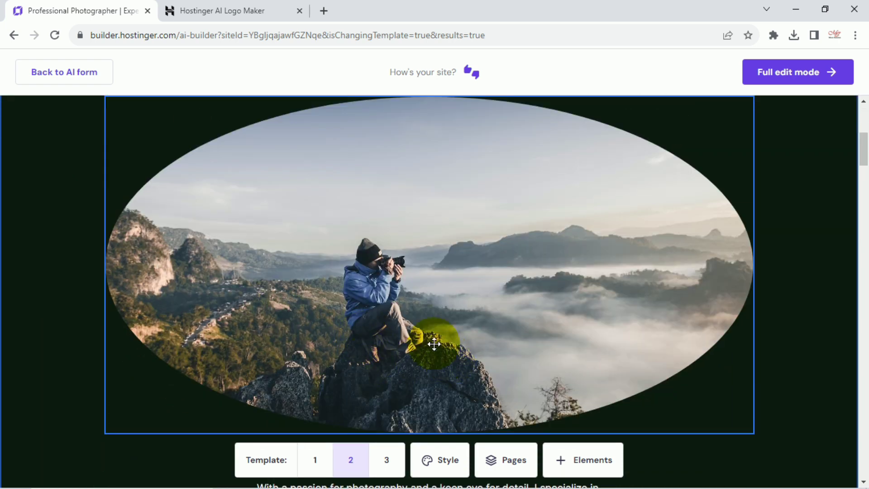
pyautogui.scroll(-10, 433, 345)
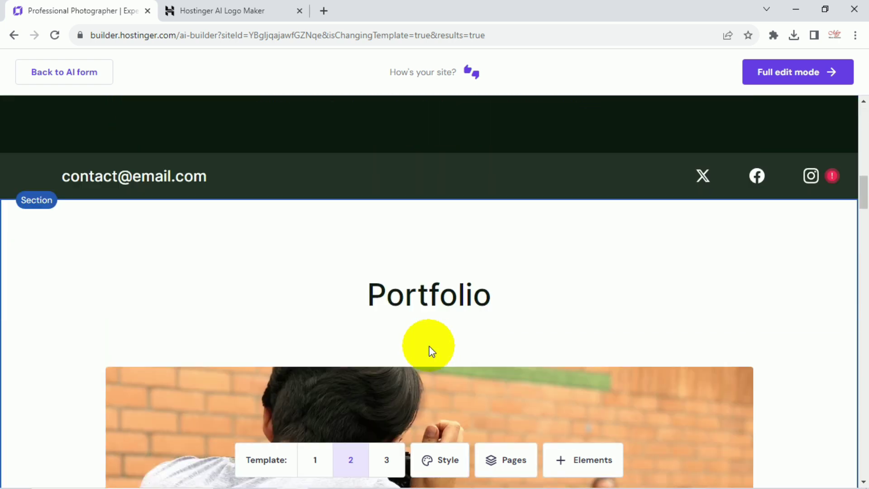
# Apply template 3 to the website and review its portfolio and About sections
pyautogui.click(387, 463)
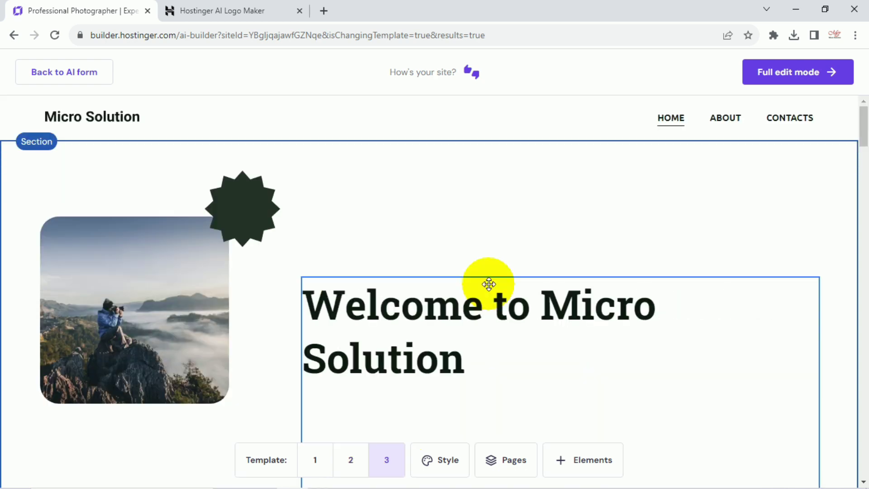
pyautogui.scroll(-15, 489, 284)
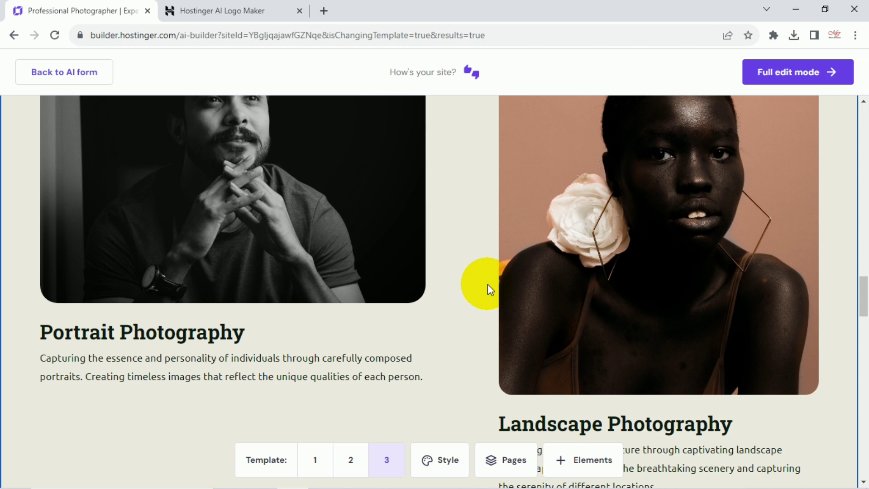
pyautogui.scroll(-8, 488, 284)
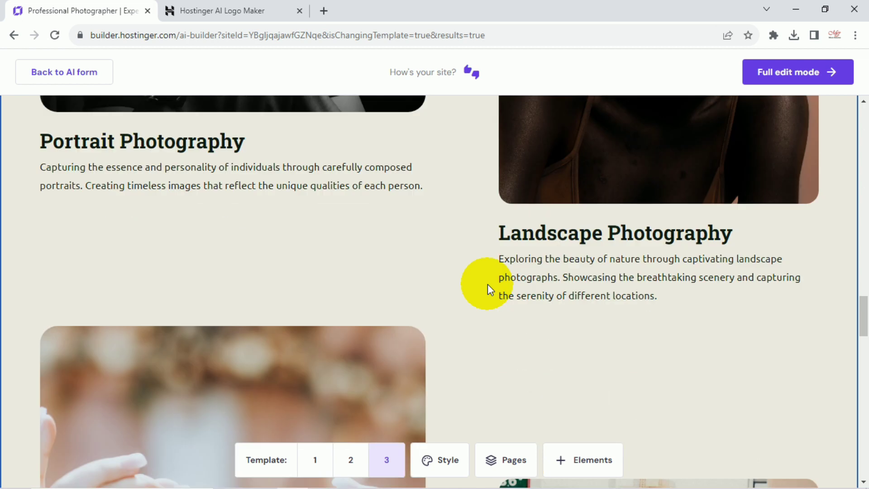
pyautogui.scroll(-8, 488, 284)
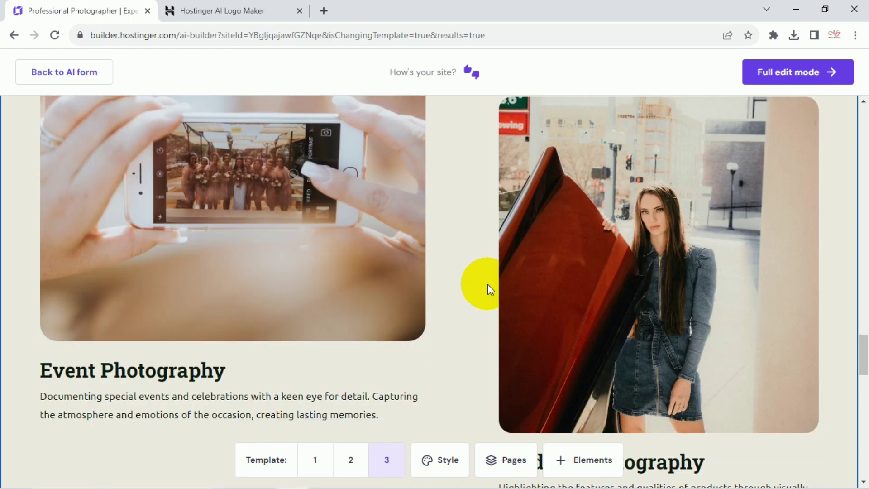
pyautogui.scroll(-6, 487, 283)
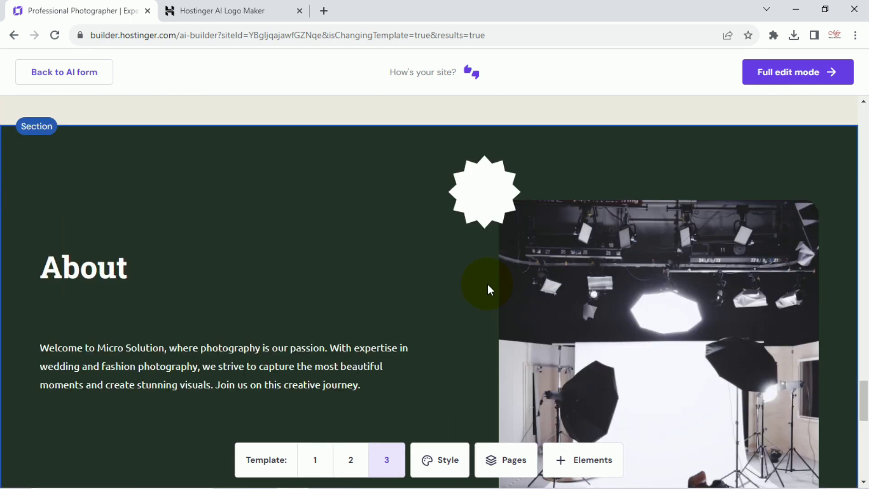
pyautogui.scroll(-10, 487, 284)
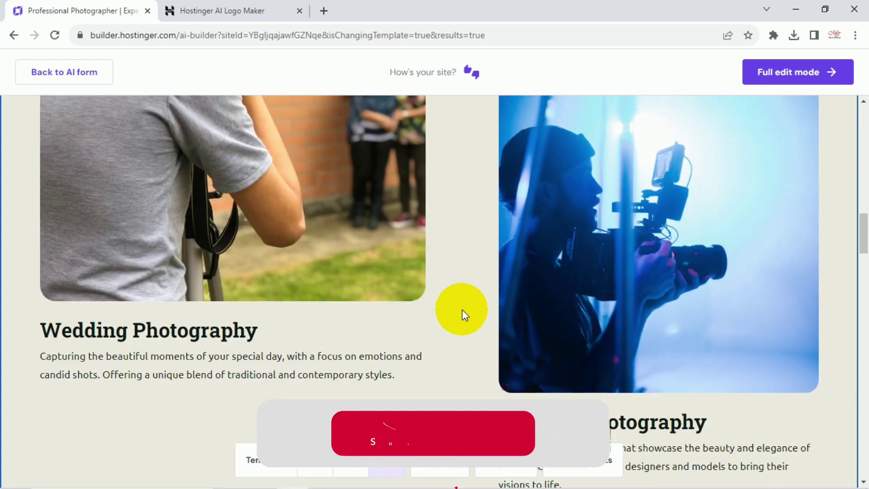
pyautogui.scroll(20, 462, 310)
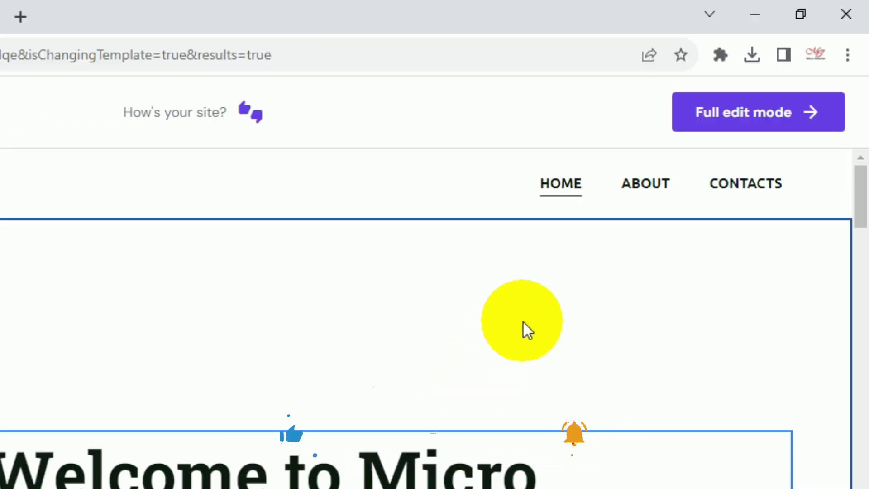
# Open the website in full edit mode and publish it live
pyautogui.moveTo(749, 127)
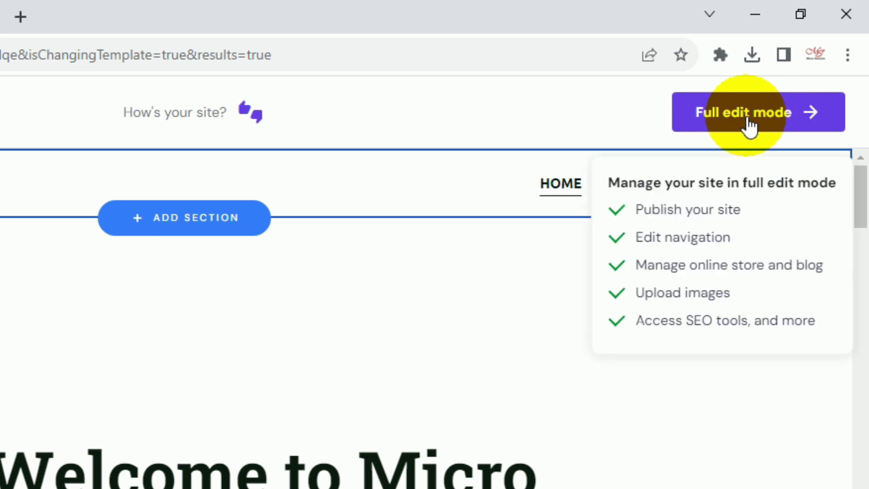
pyautogui.click(775, 113)
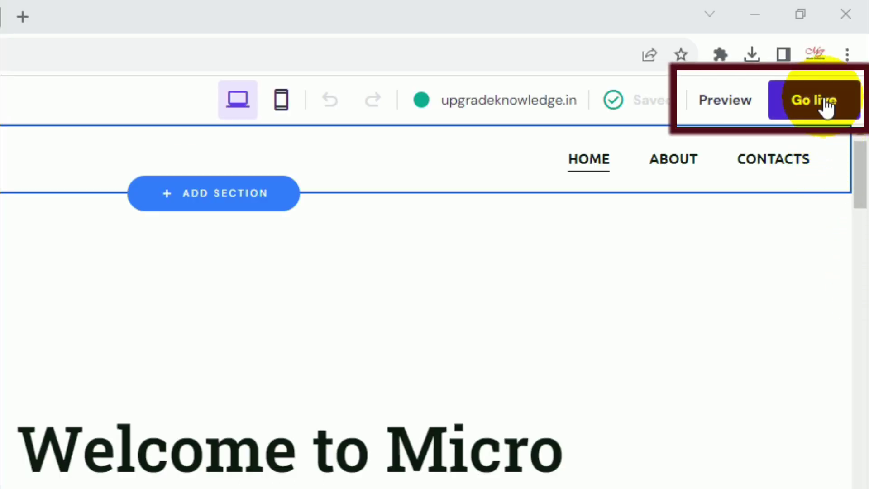
pyautogui.click(825, 103)
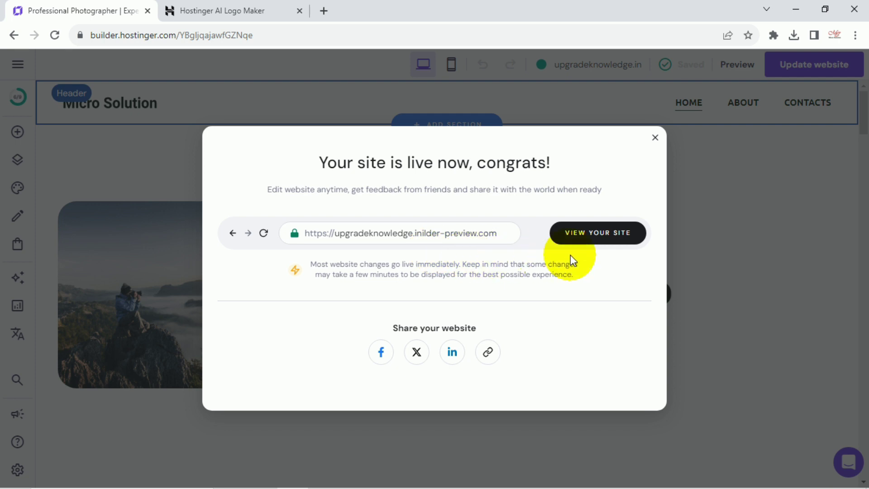
# View the published site from the homepage down to the contact form, and close it to return to the builder
pyautogui.click(615, 233)
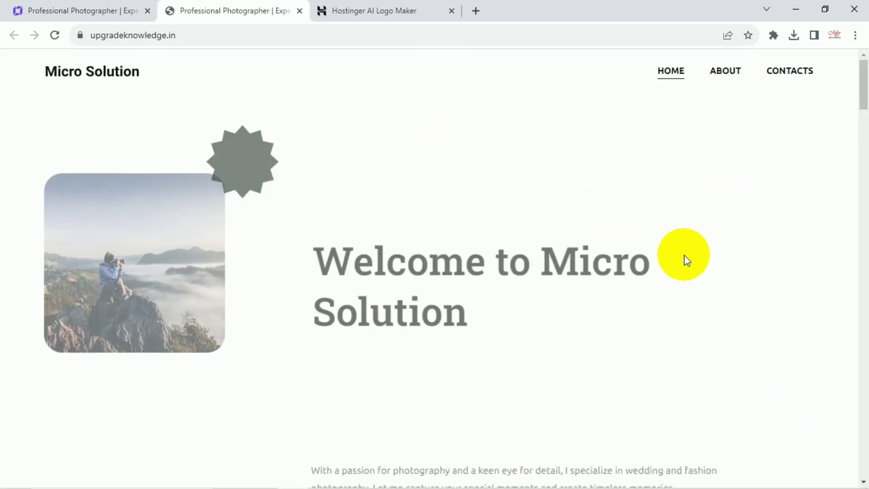
pyautogui.scroll(-20, 644, 295)
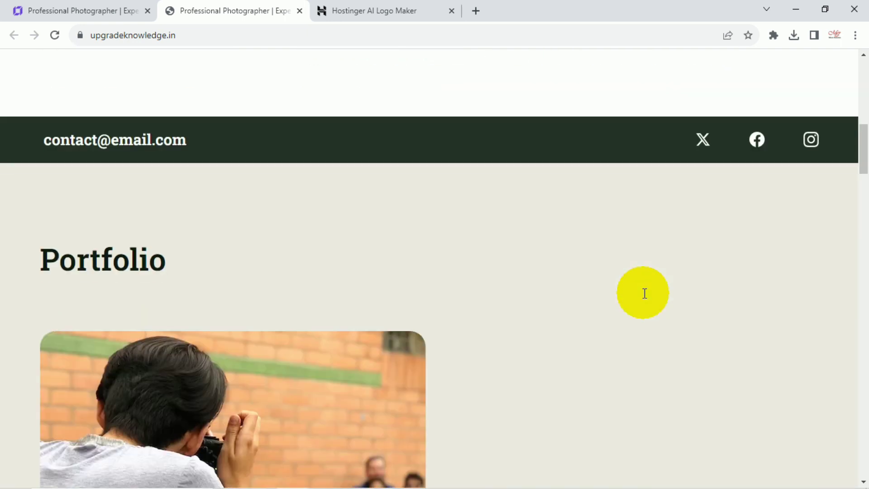
pyautogui.scroll(-5, 643, 293)
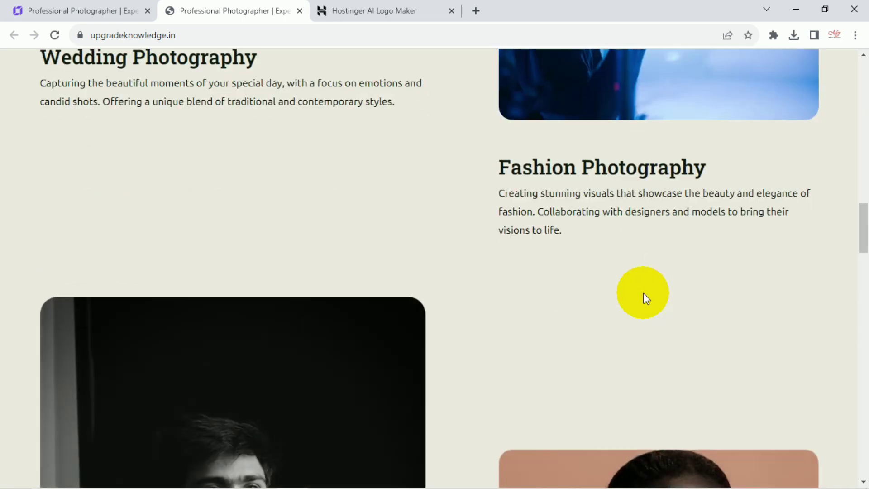
pyautogui.scroll(-12, 643, 293)
pyautogui.scroll(-10, 643, 292)
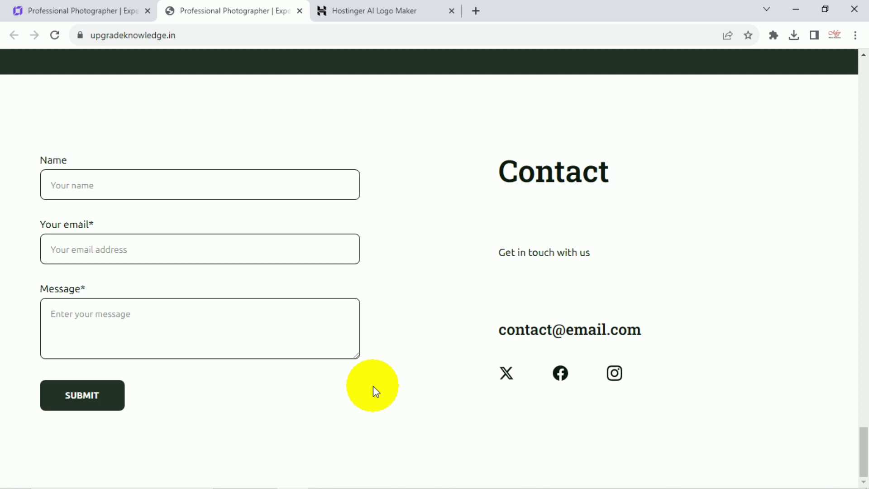
pyautogui.scroll(3, 373, 385)
pyautogui.hotkey('ctrl', 'w')
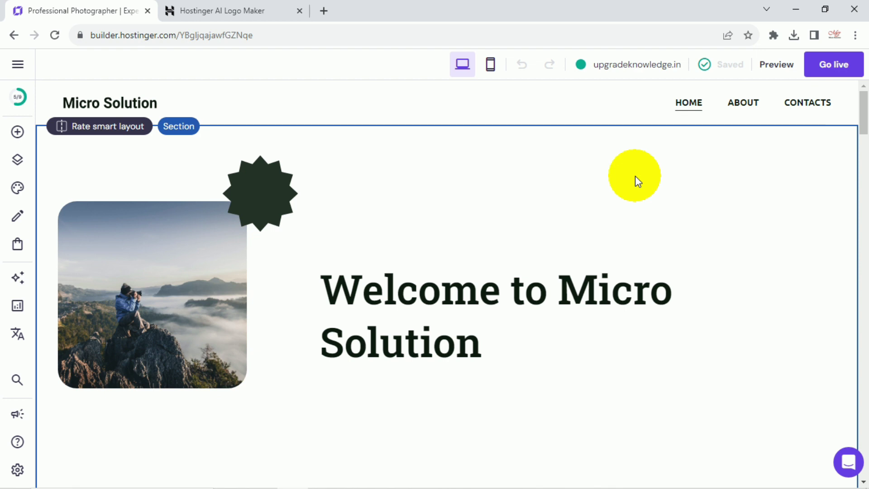